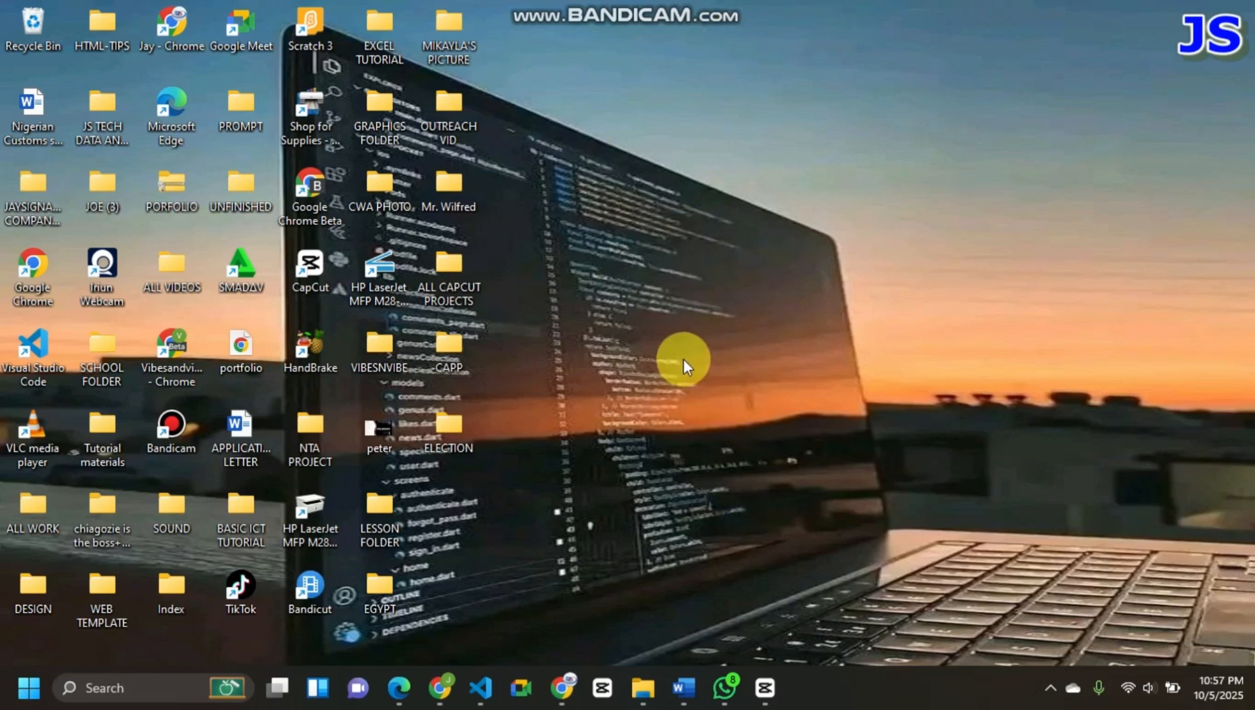
# - Look up CapCut among the apps in the Microsoft Store, check its listing, and close the store
pyautogui.press('super')
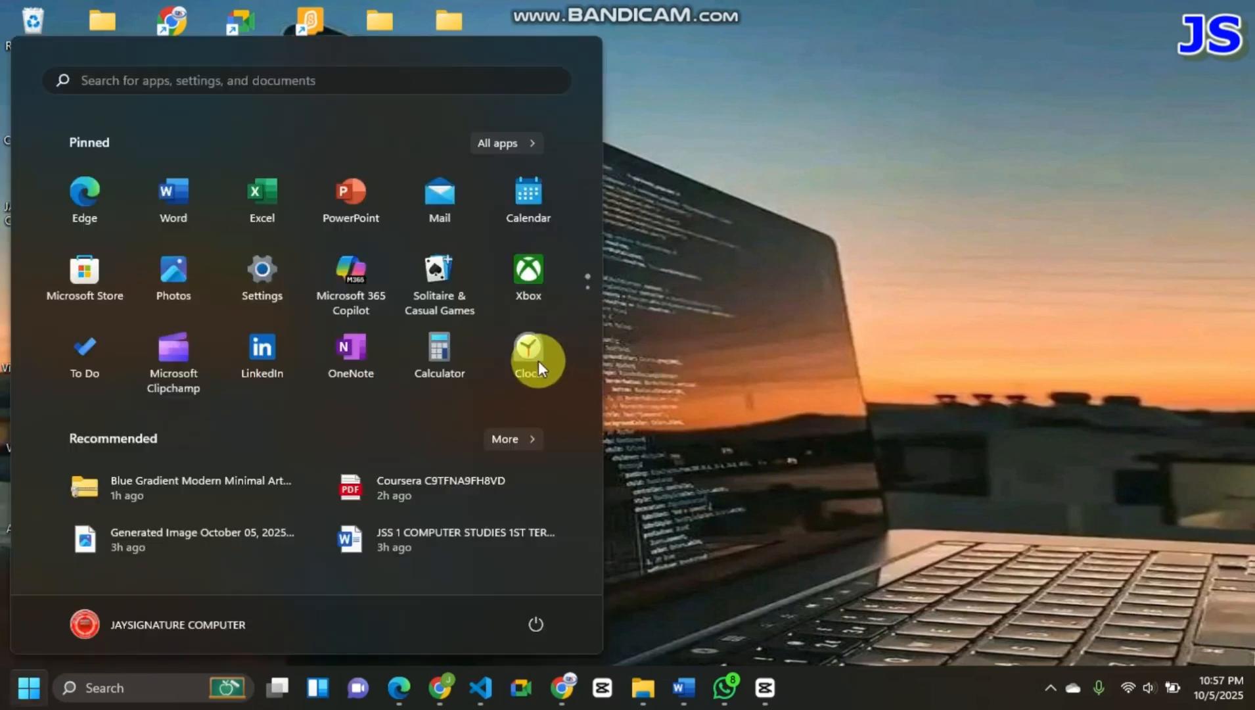
pyautogui.click(107, 272)
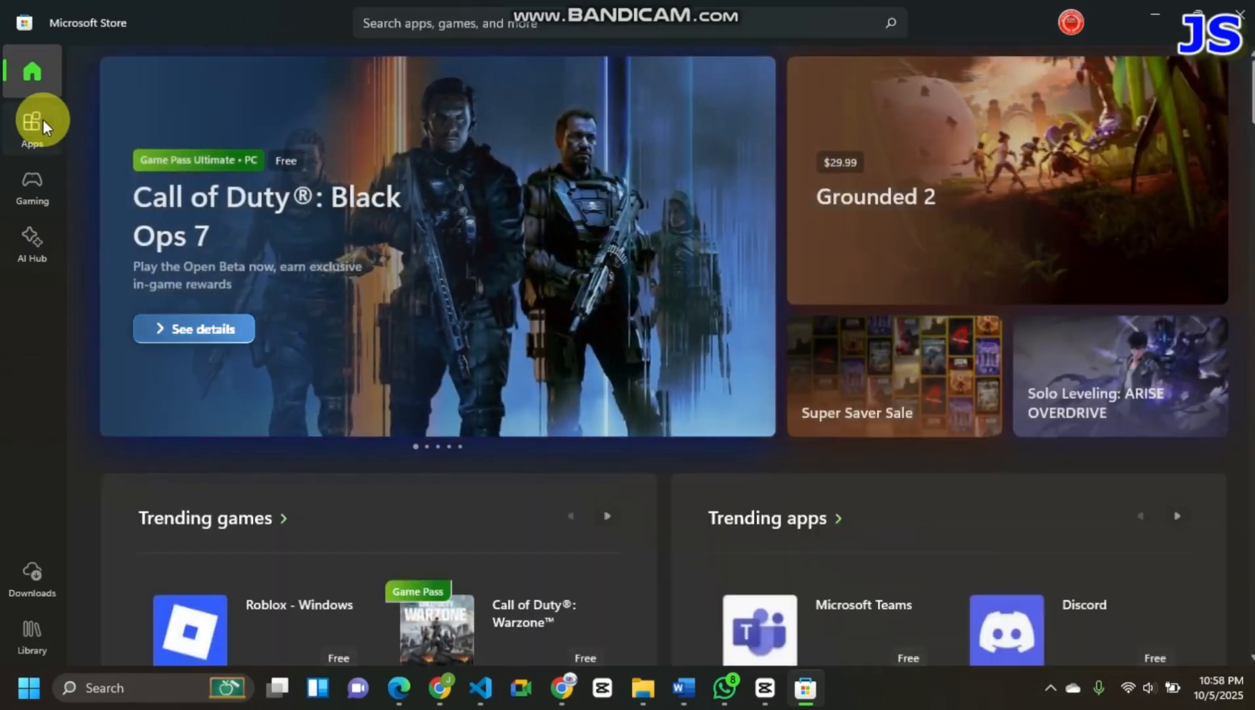
pyautogui.click(44, 119)
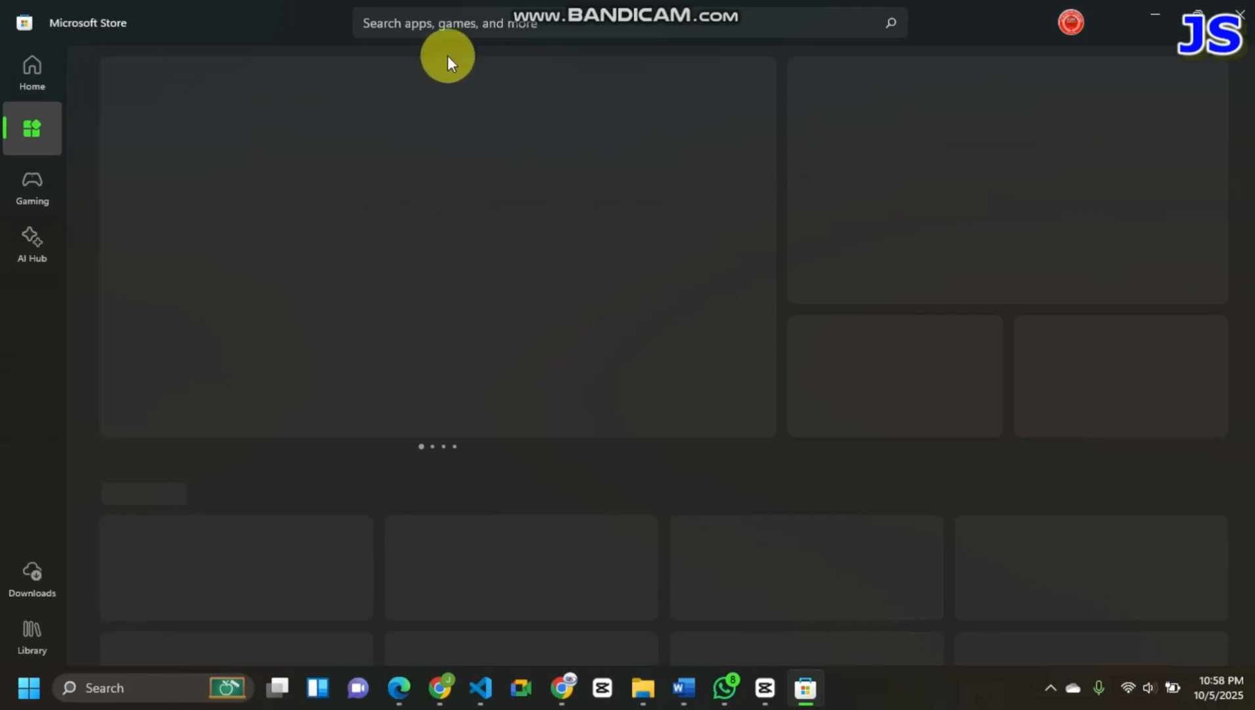
pyautogui.click(475, 23)
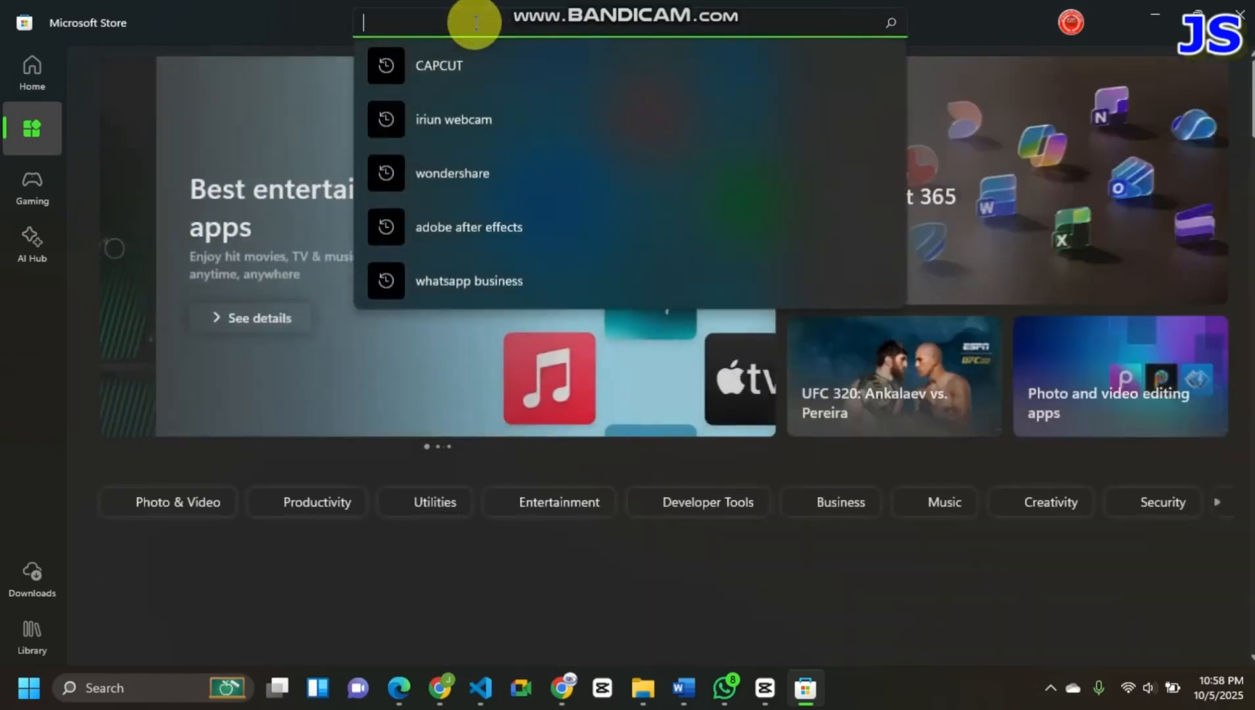
pyautogui.click(474, 70)
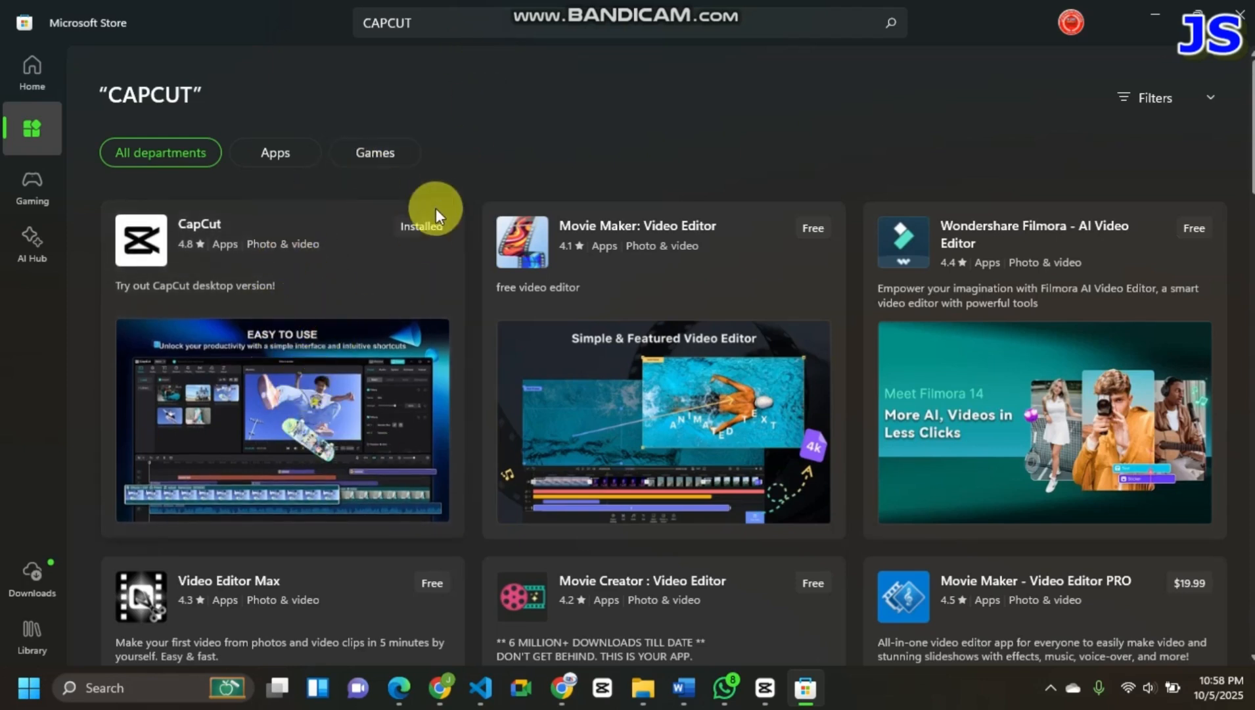
pyautogui.moveTo(426, 233)
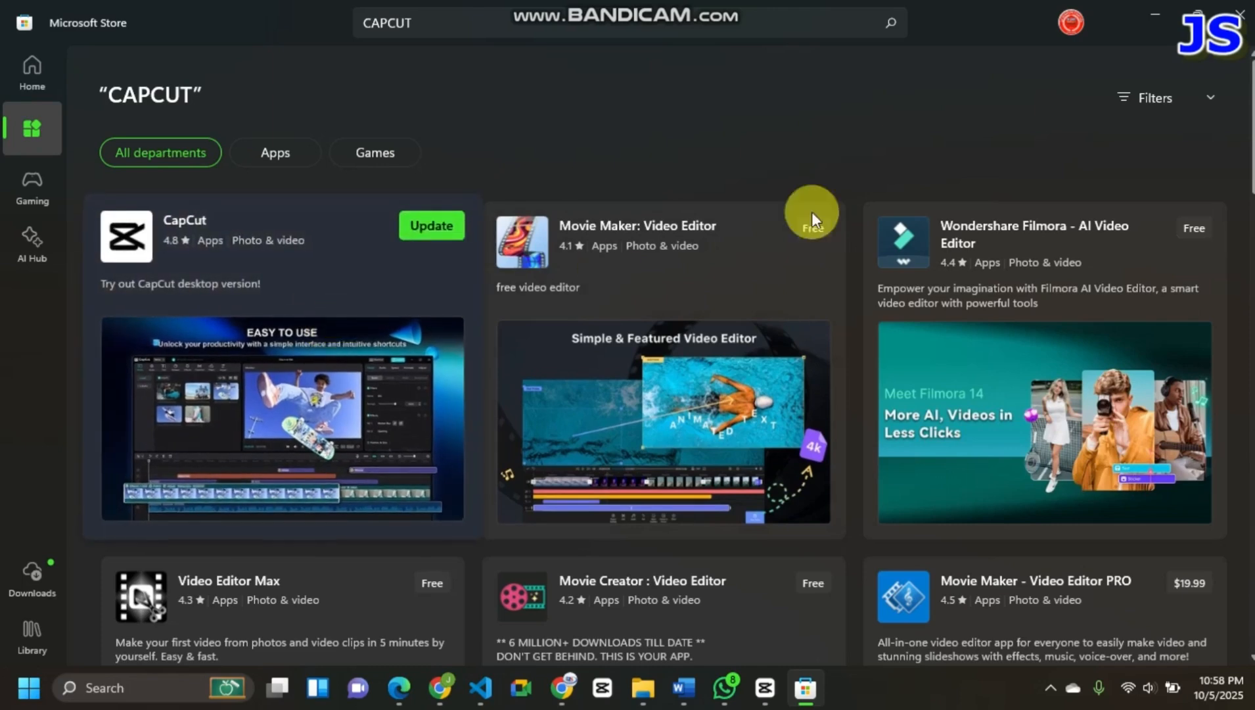
pyautogui.click(1244, 26)
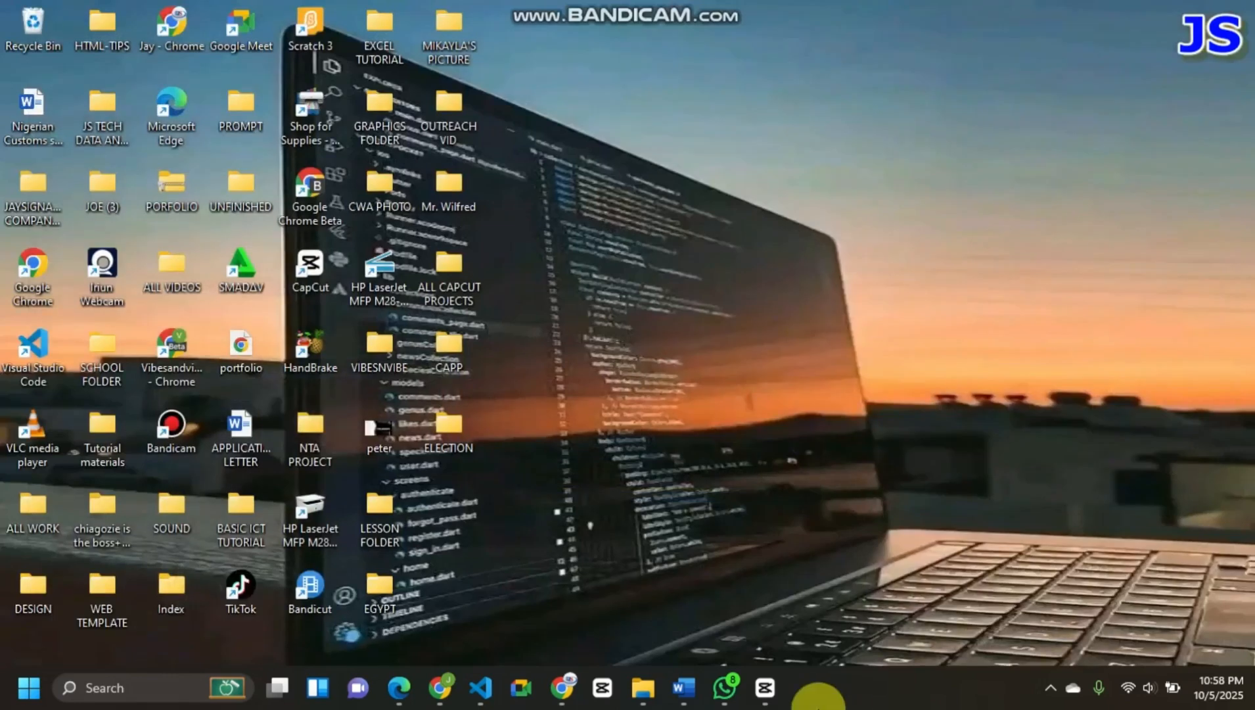
# - Bring up the CapCut home screen for a look and return to the desktop
pyautogui.moveTo(761, 680)
pyautogui.click(757, 620)
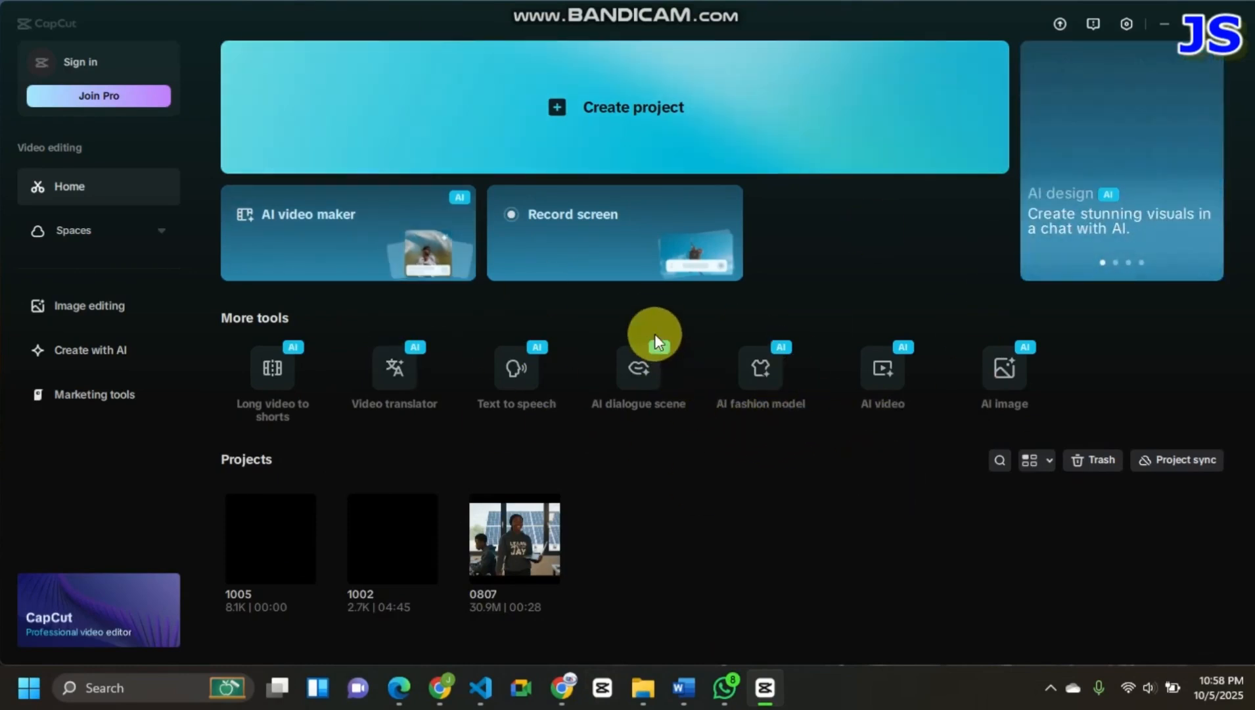
pyautogui.click(1155, 30)
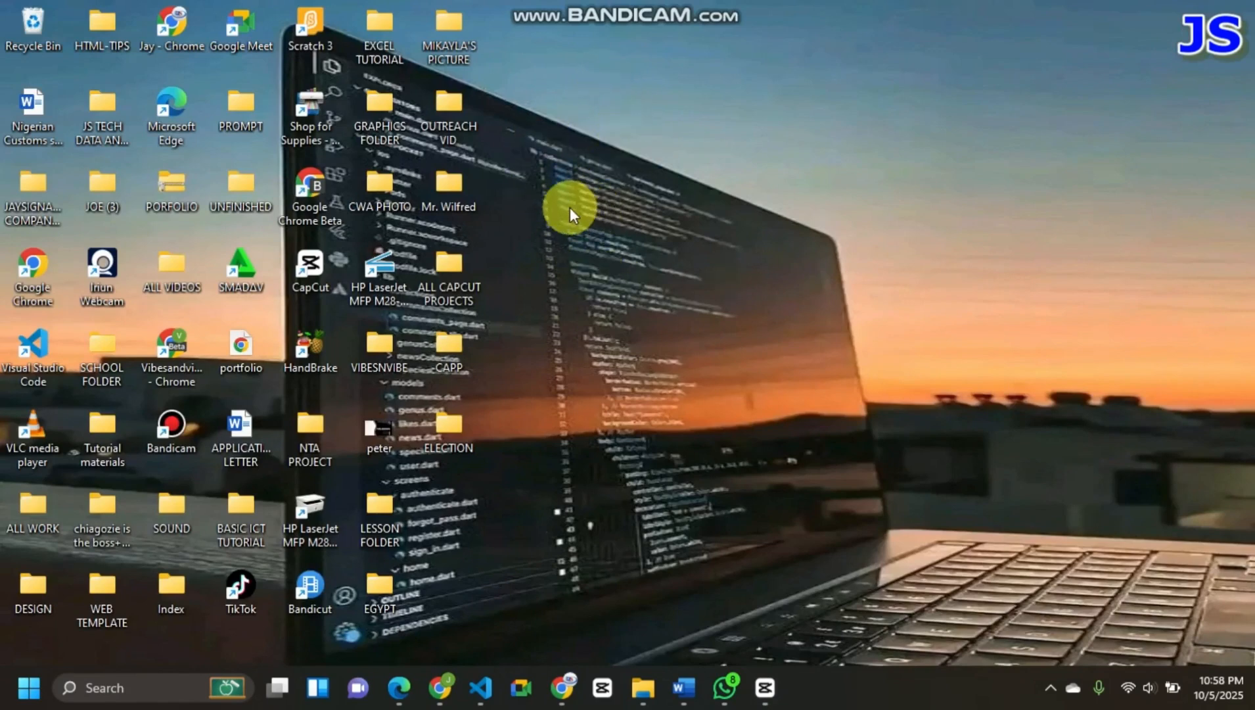
# - Create a new folder named CAPCUTNEW on the desktop
pyautogui.rightClick(566, 126)
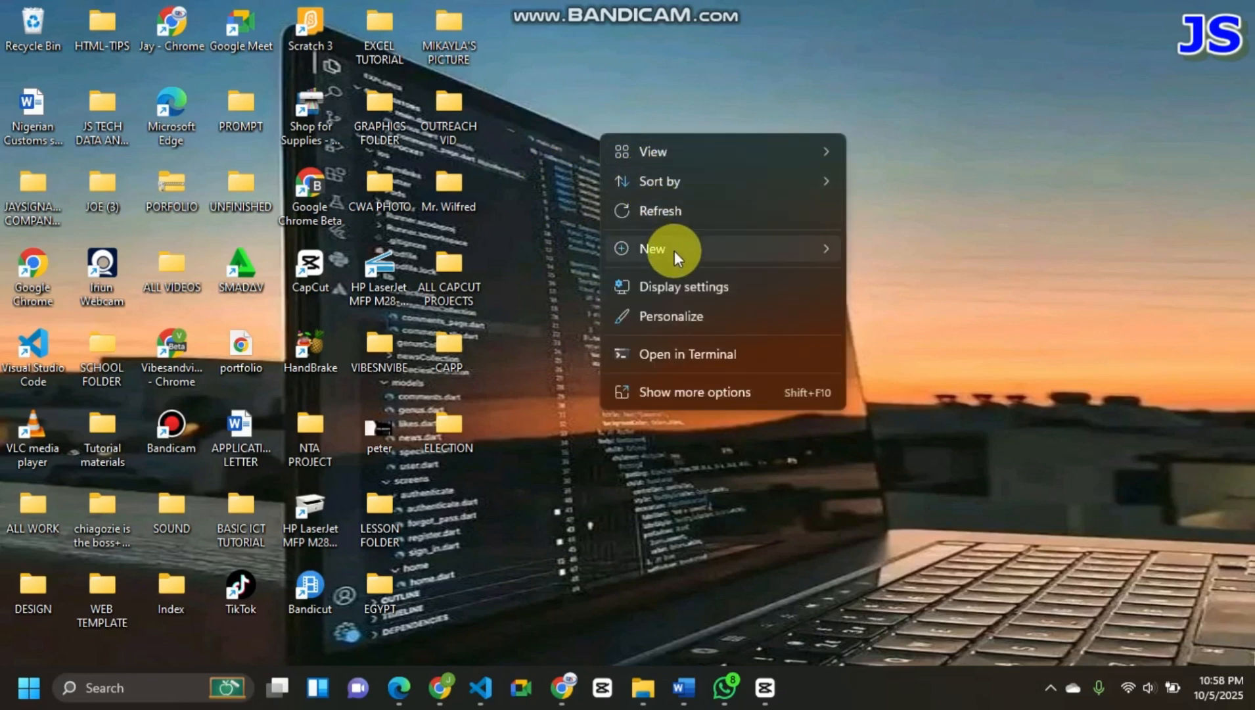
pyautogui.moveTo(675, 251)
pyautogui.click(881, 252)
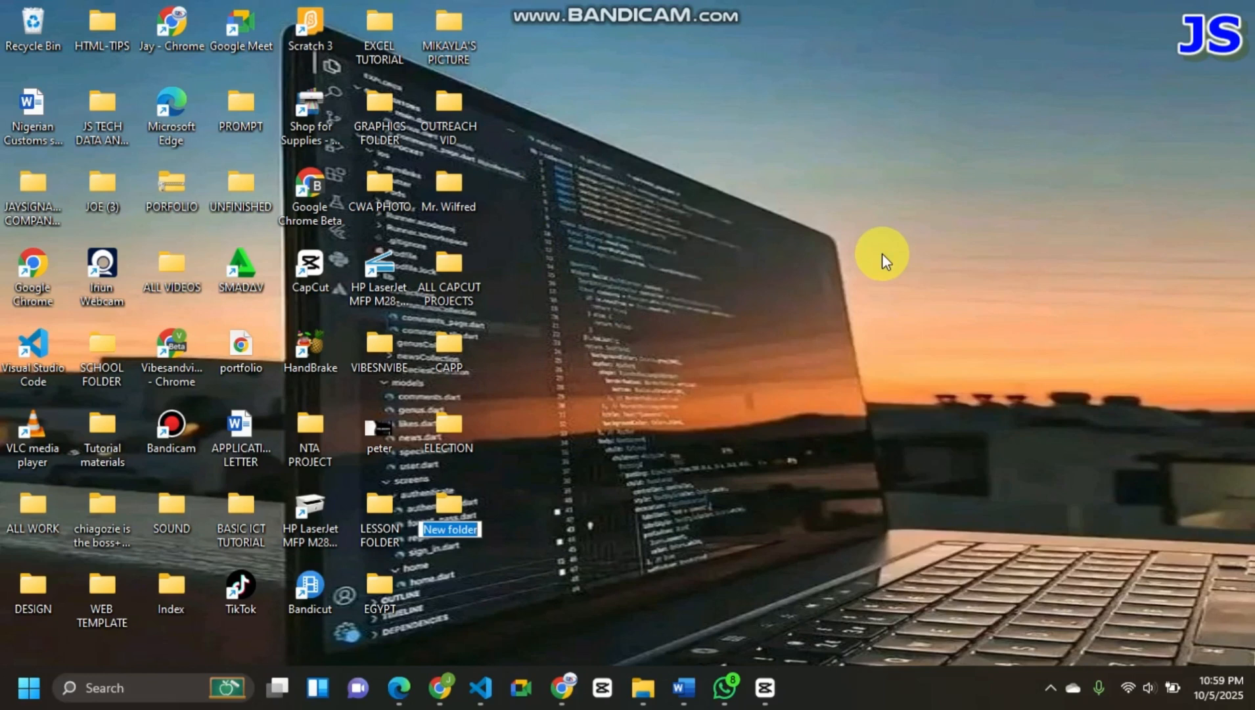
pyautogui.write('CA')
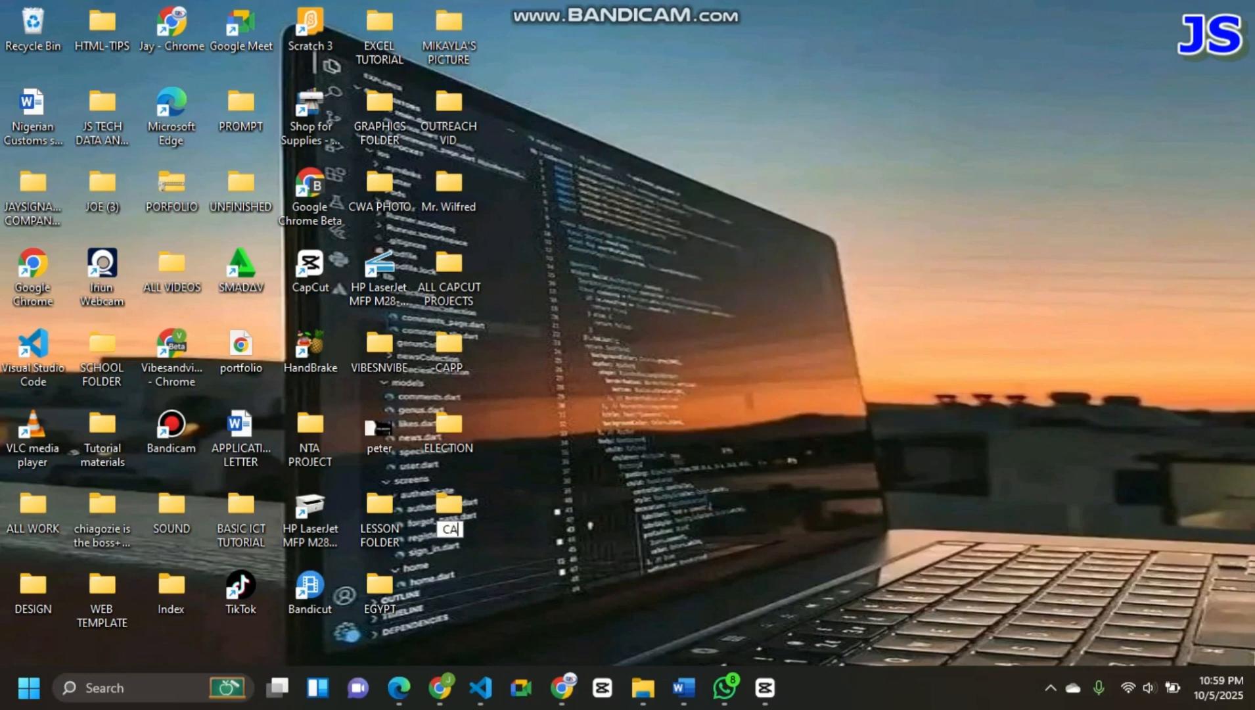
pyautogui.write('PCUT')
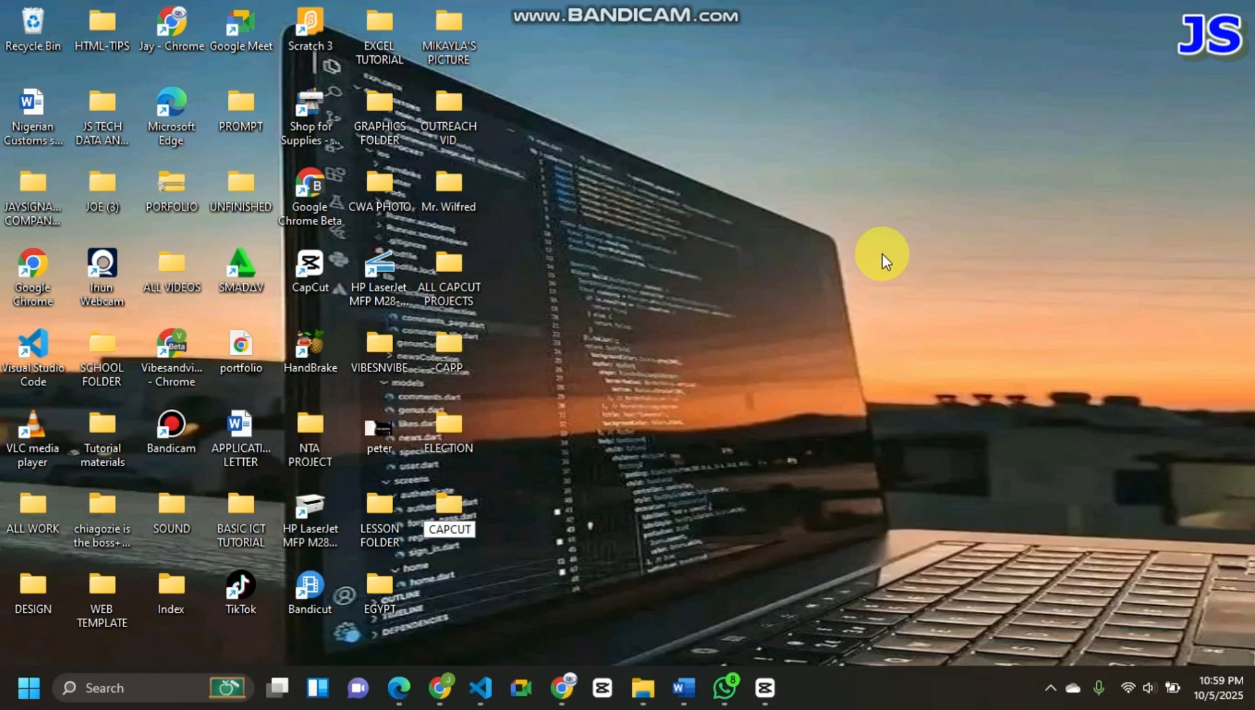
pyautogui.write('NEW')
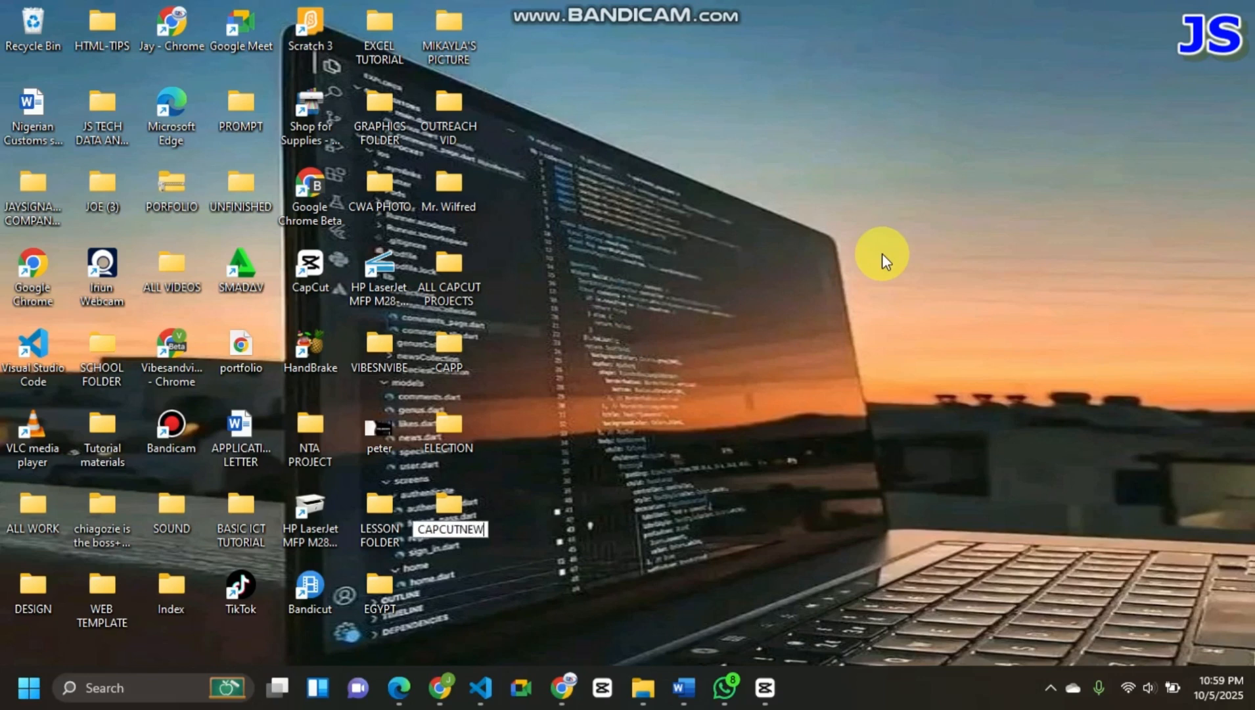
pyautogui.press('Return')
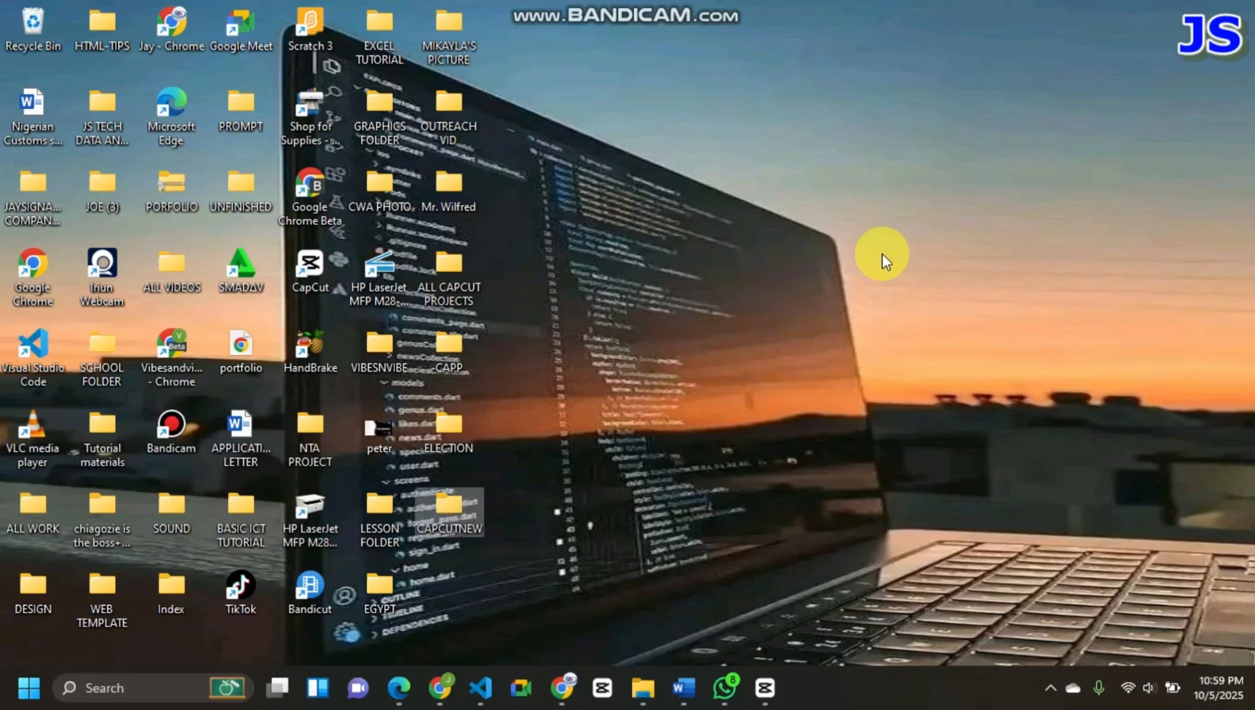
# - Switch to CapCut, set the draft save location to the desktop folder CAPCUTNEW, and save the settings
pyautogui.click(764, 686)
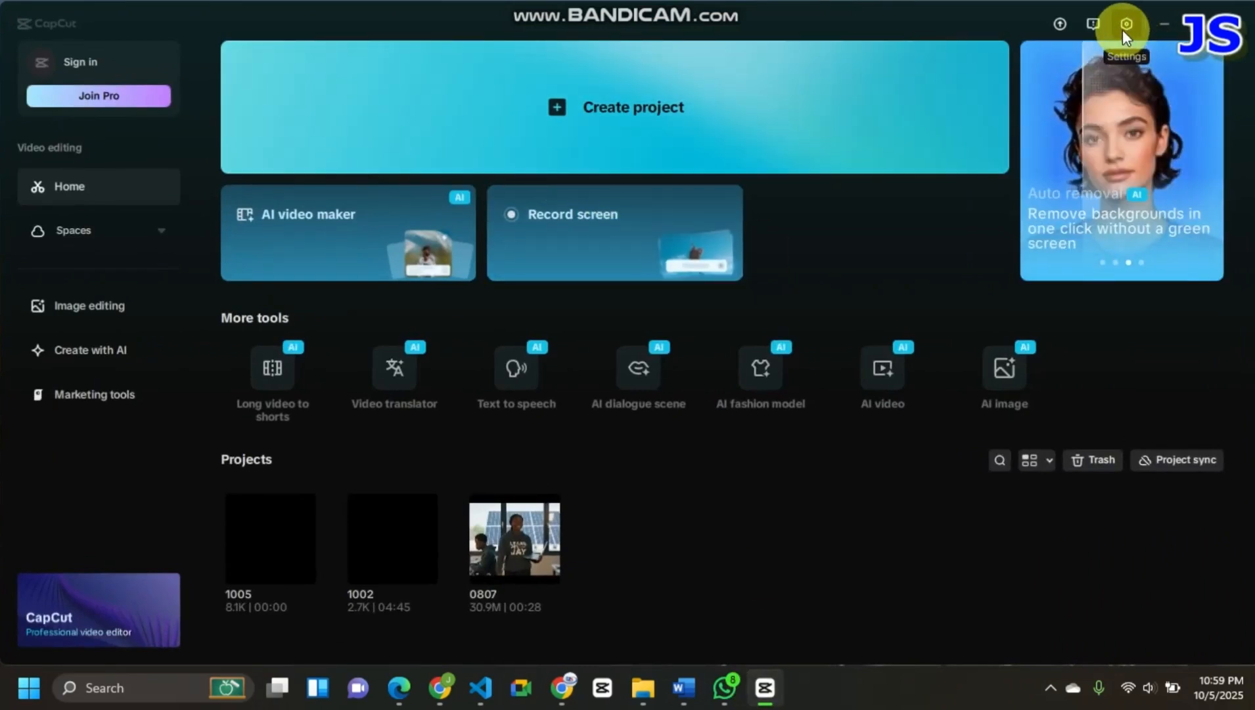
pyautogui.click(1124, 29)
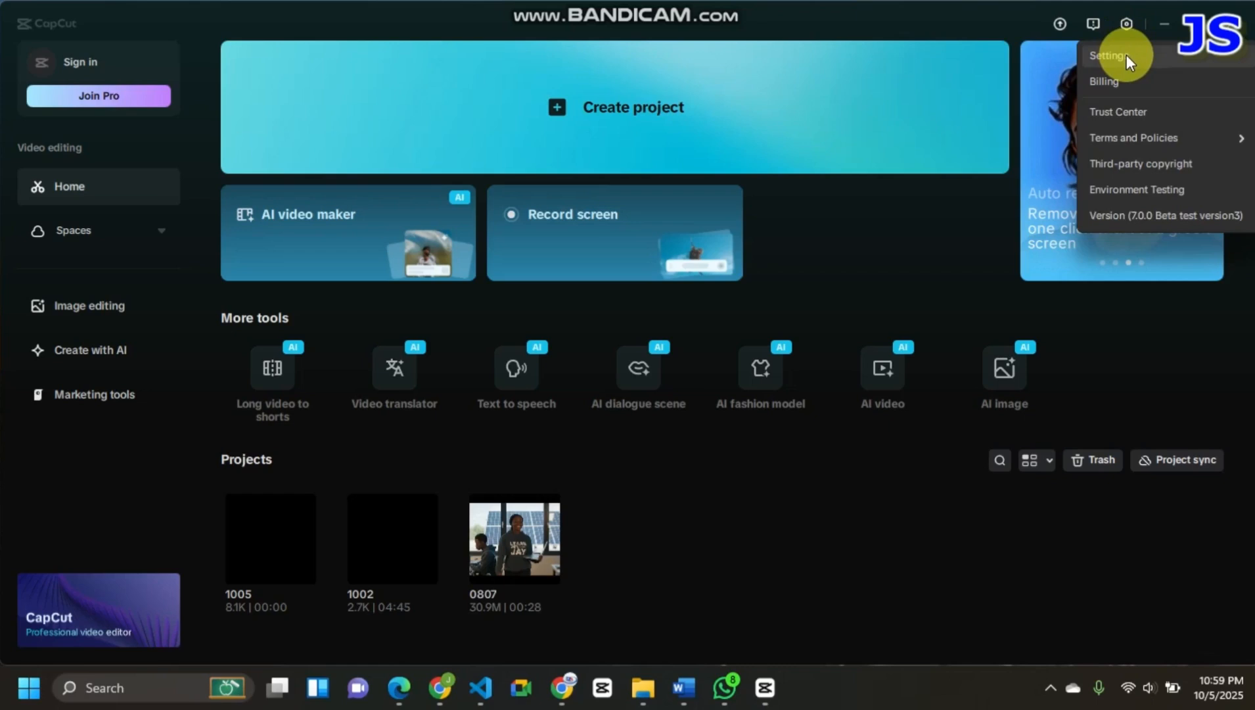
pyautogui.click(1126, 56)
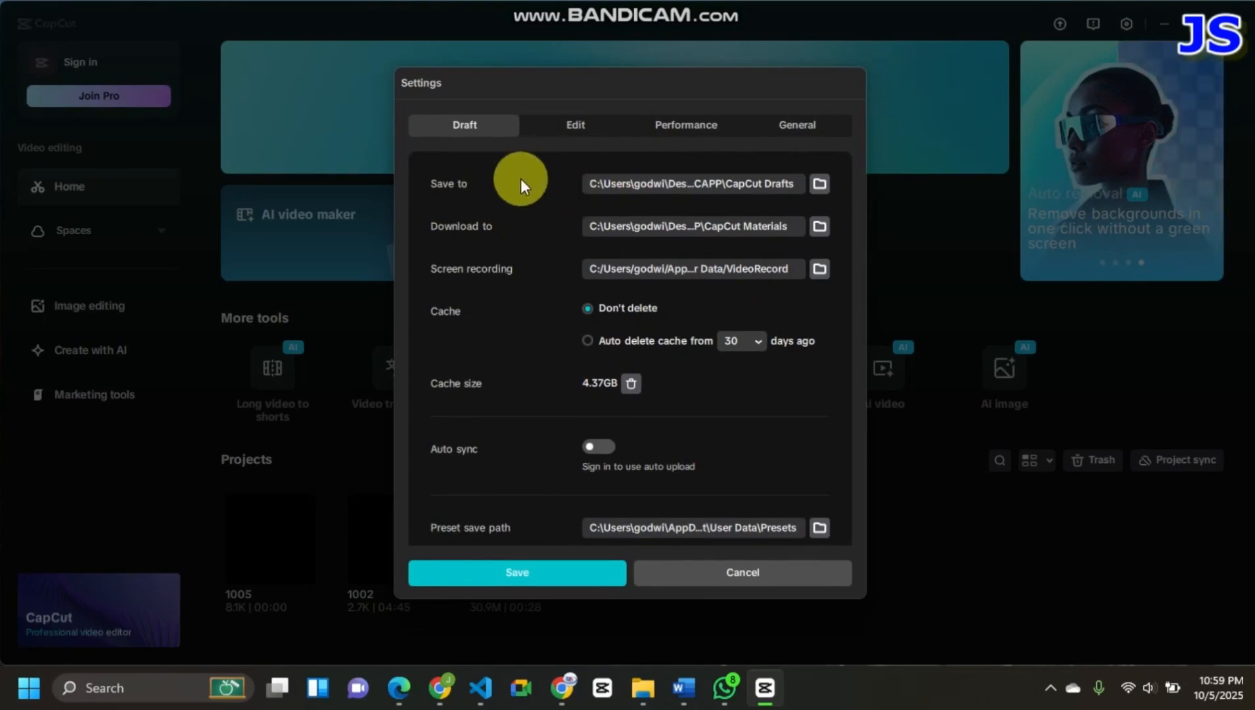
pyautogui.click(817, 186)
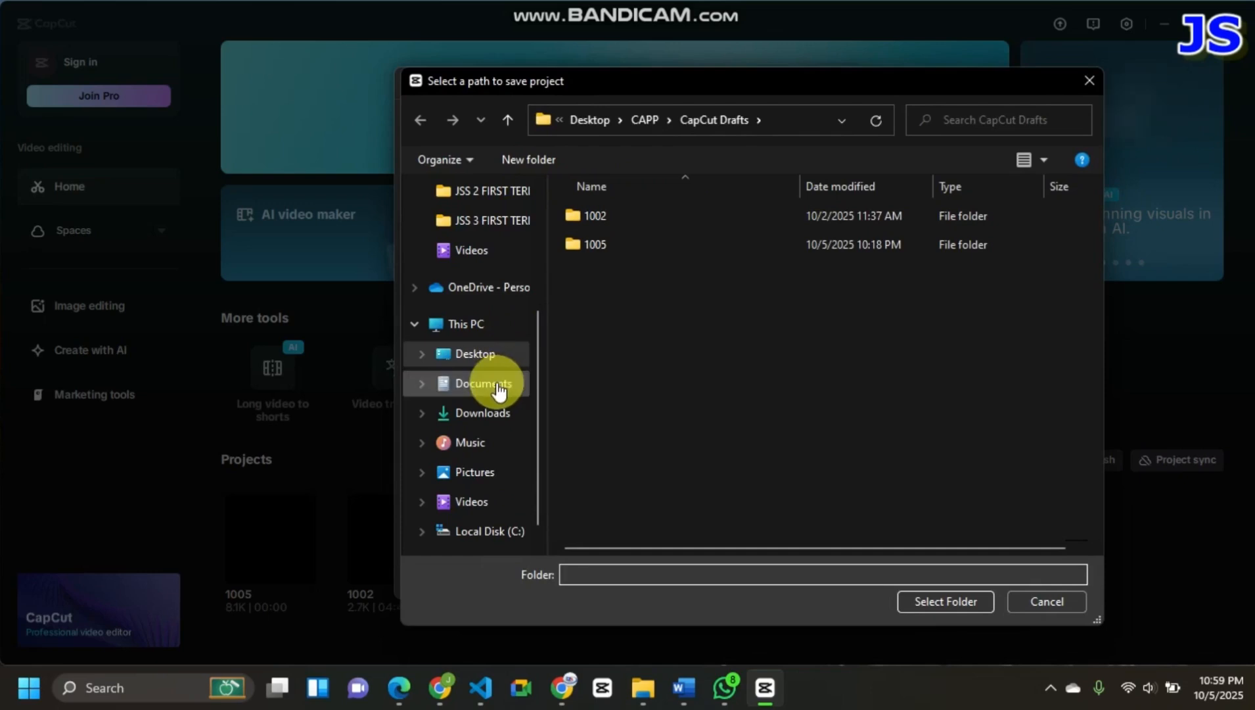
pyautogui.click(504, 361)
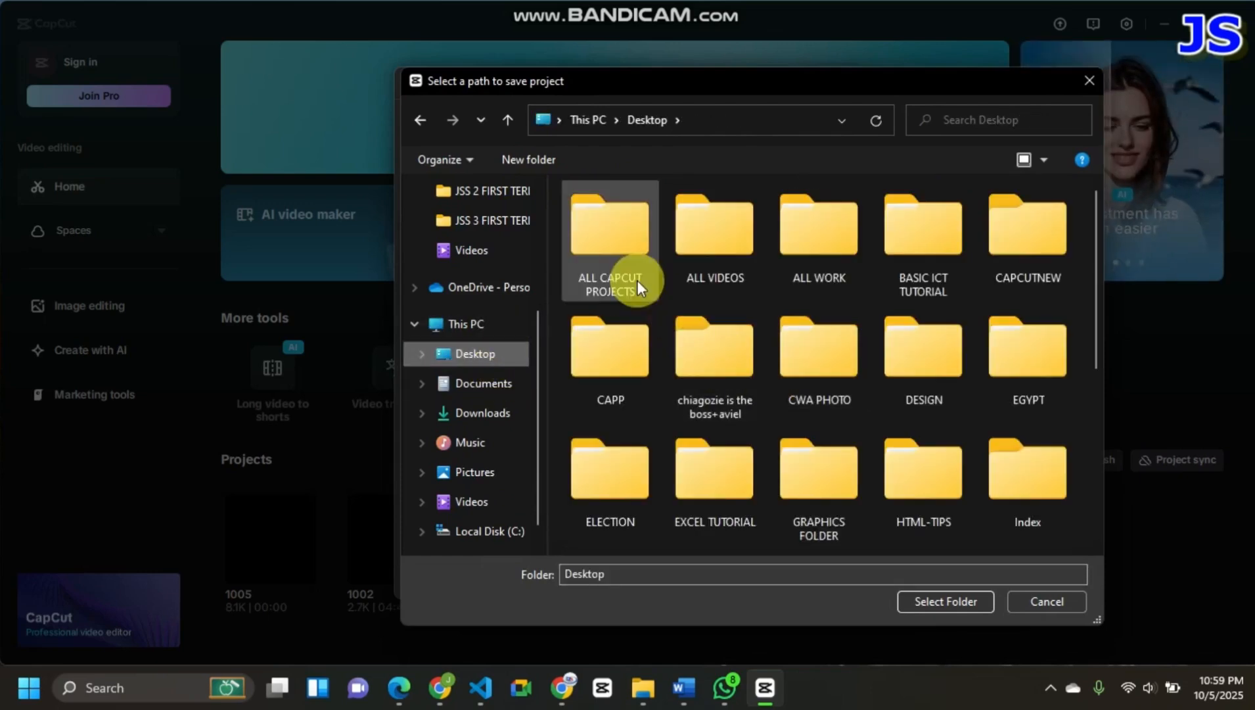
pyautogui.click(1031, 258)
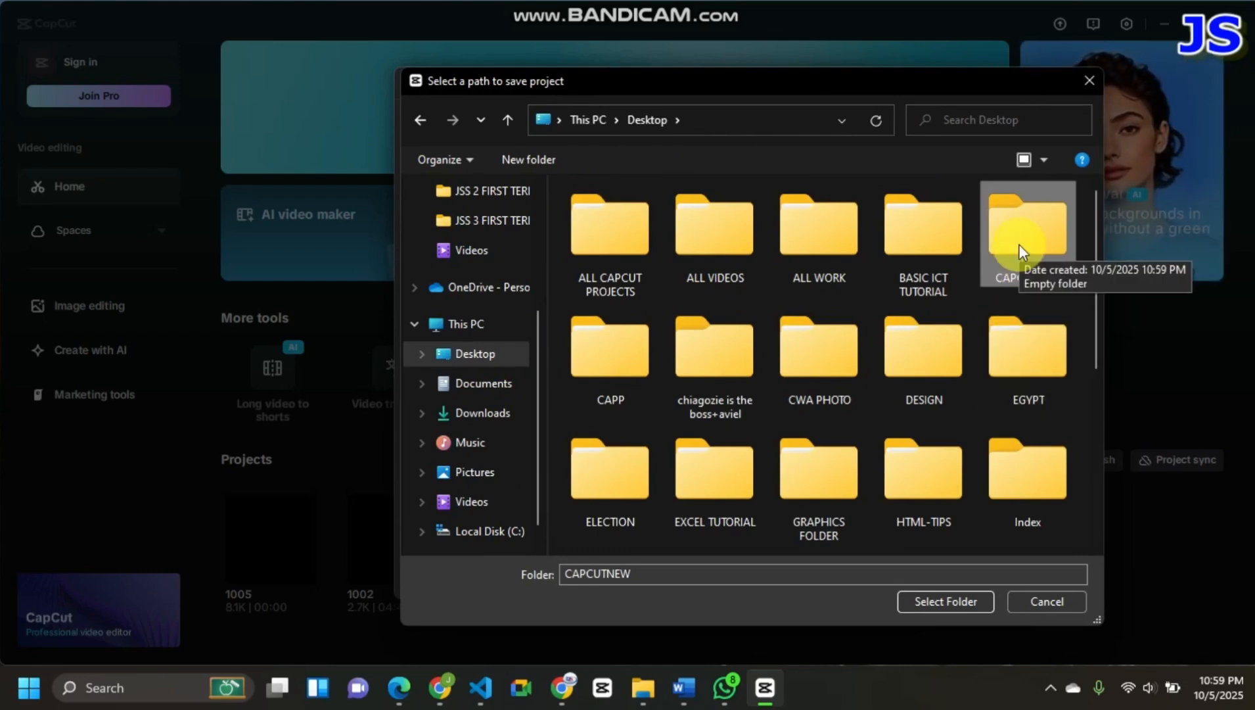
pyautogui.click(919, 603)
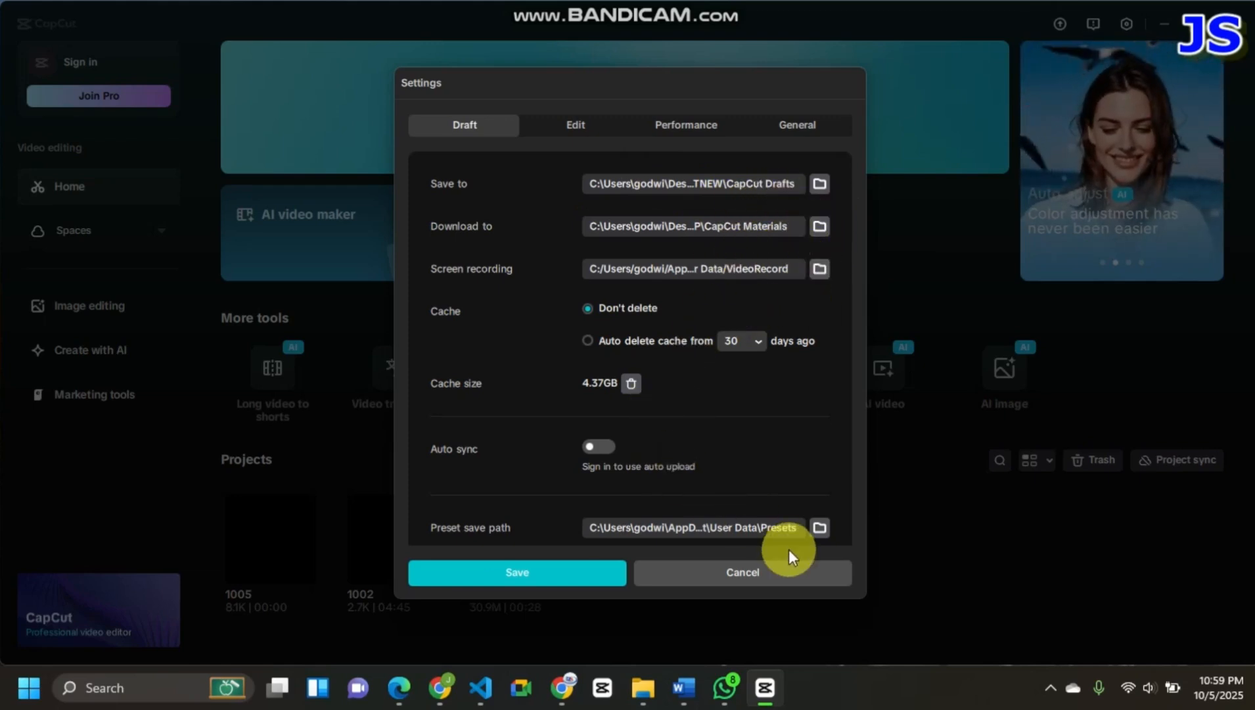
pyautogui.click(531, 572)
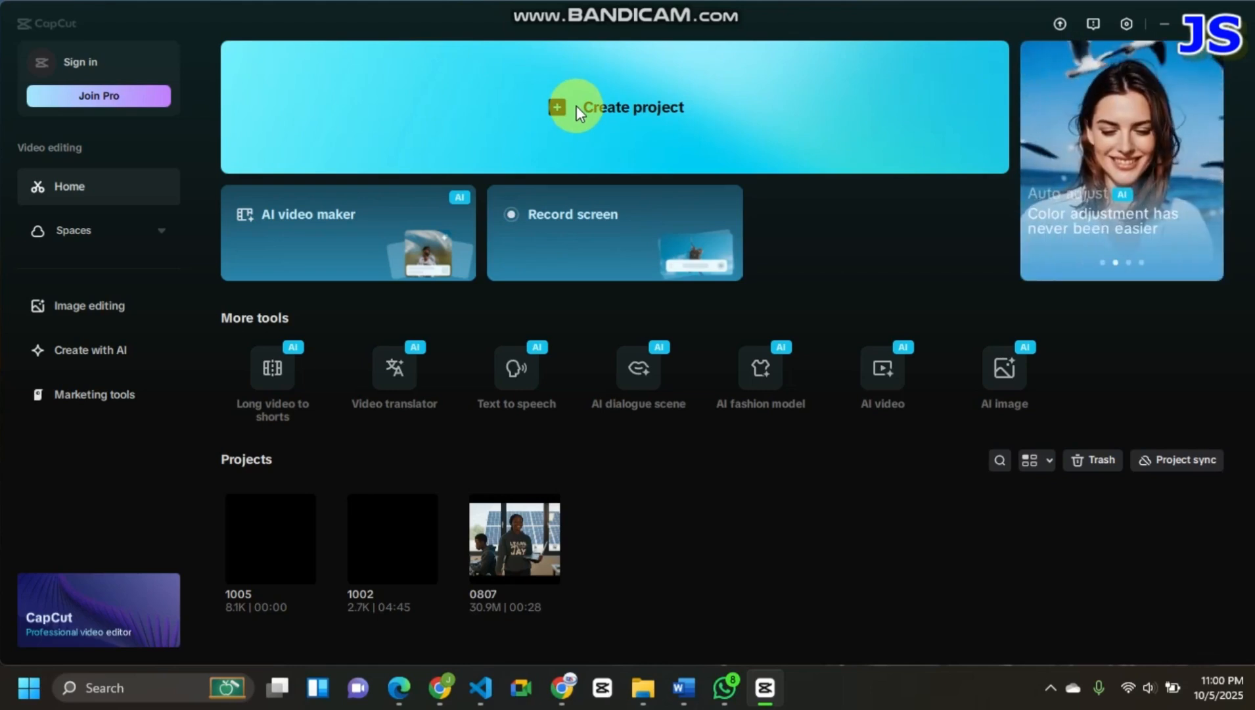
# - Create a new project and import images 1, 2 and 3 from the Downloads folder into its media
pyautogui.click(559, 107)
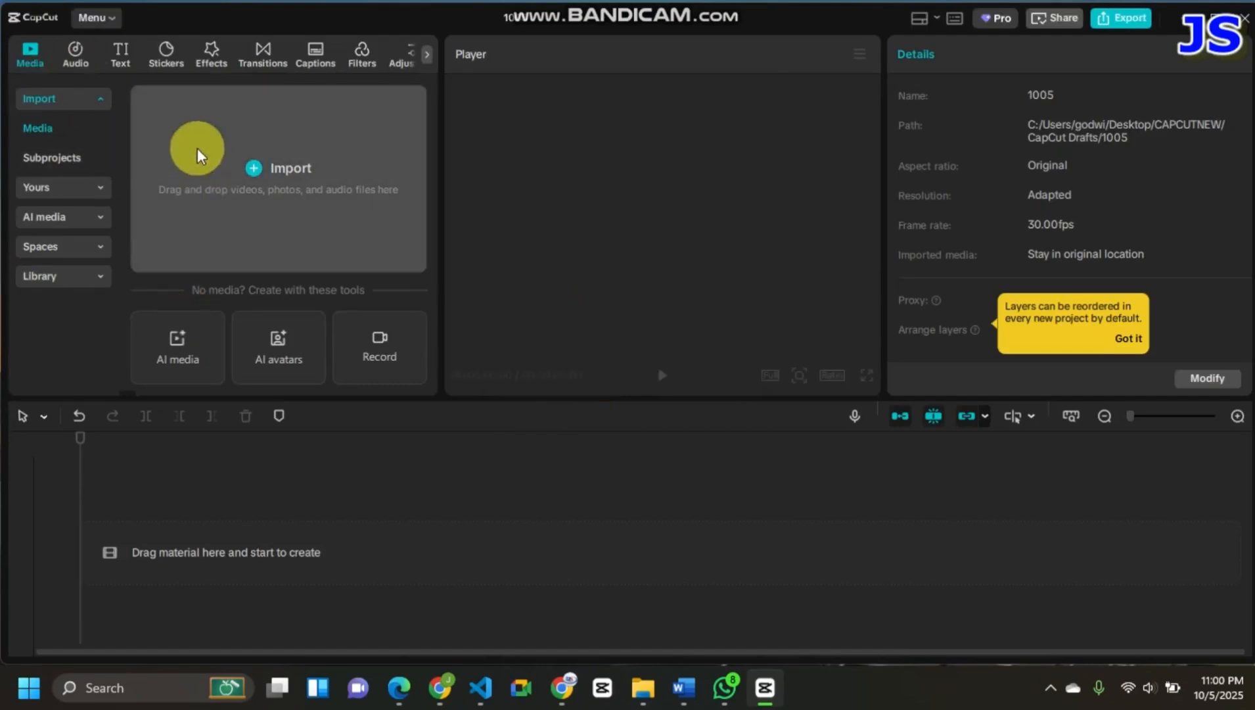
pyautogui.click(253, 169)
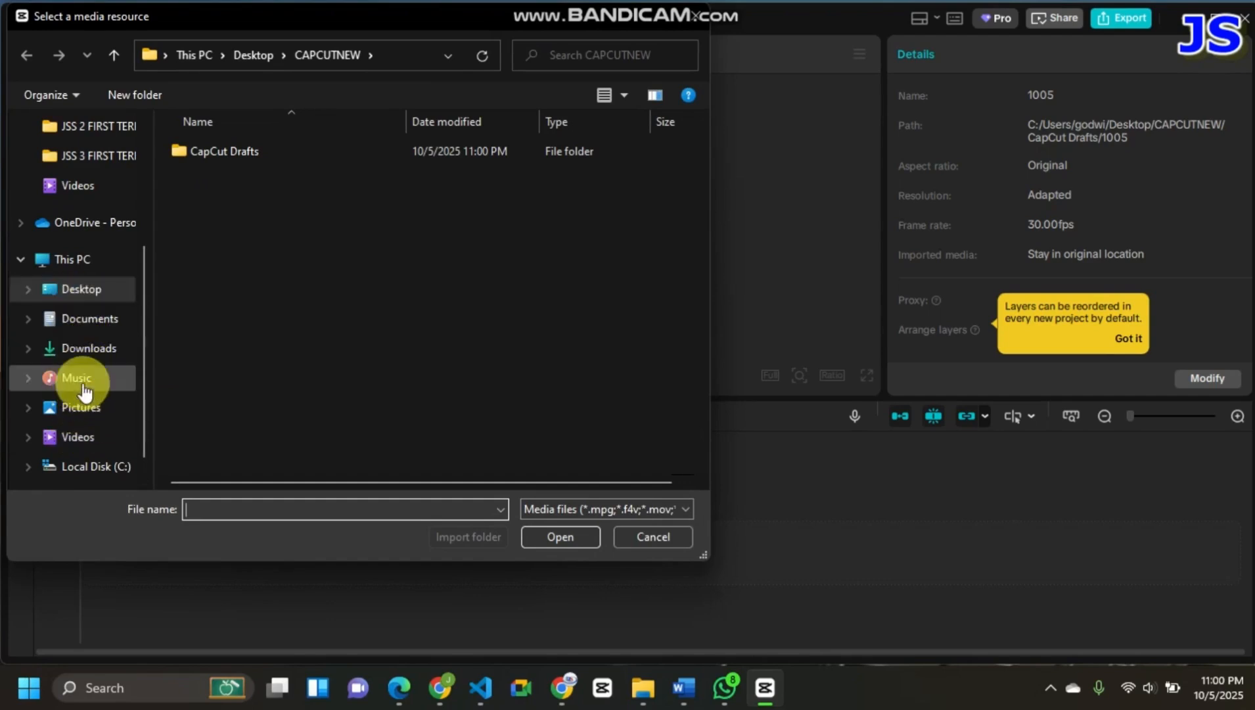
pyautogui.click(105, 347)
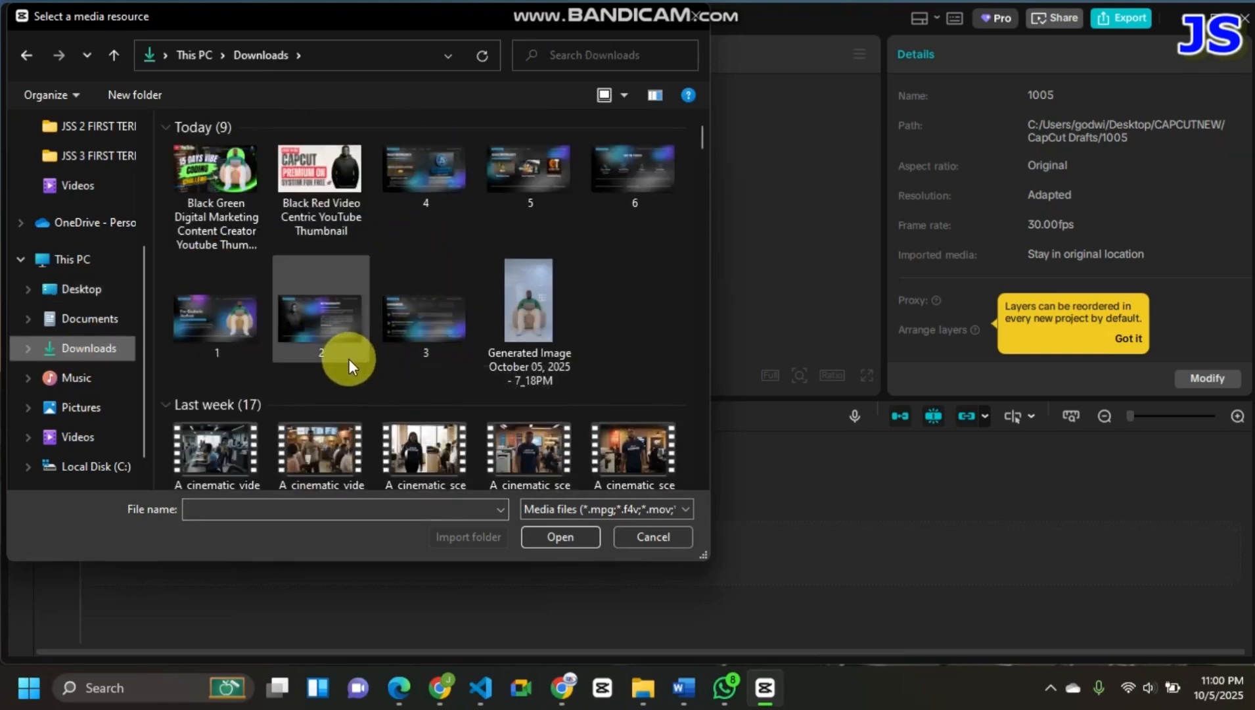
pyautogui.click(241, 323)
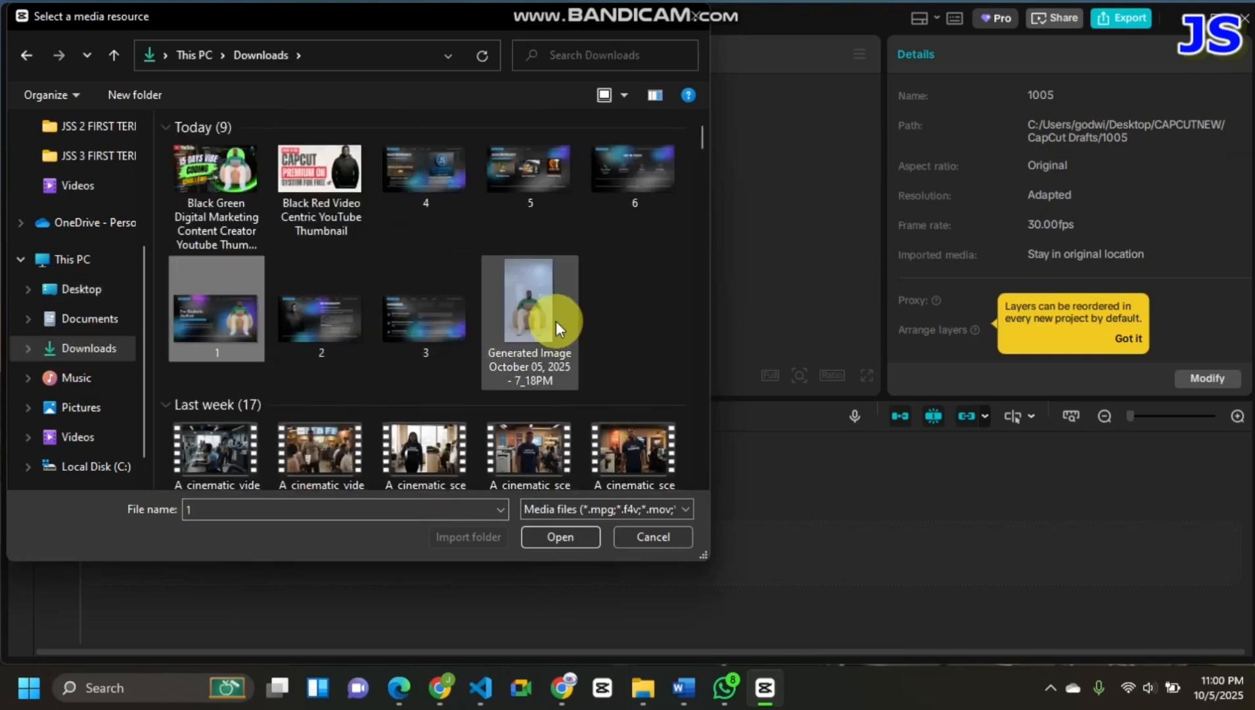
pyautogui.keyDown('ctrl'); pyautogui.click(623, 188); pyautogui.keyUp('ctrl')
pyautogui.keyDown('ctrl'); pyautogui.click(522, 168); pyautogui.keyUp('ctrl')
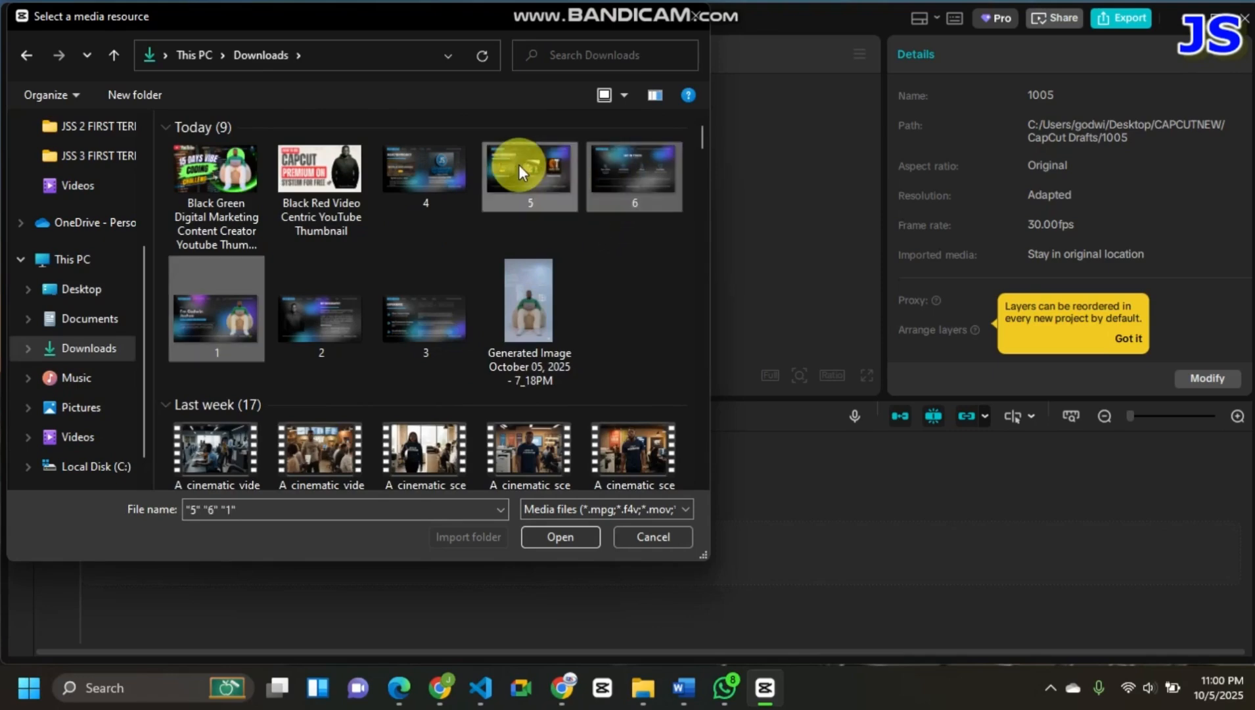
pyautogui.keyDown('shift'); pyautogui.click(457, 161); pyautogui.keyUp('shift')
pyautogui.keyDown('shift'); pyautogui.click(285, 341); pyautogui.keyUp('shift')
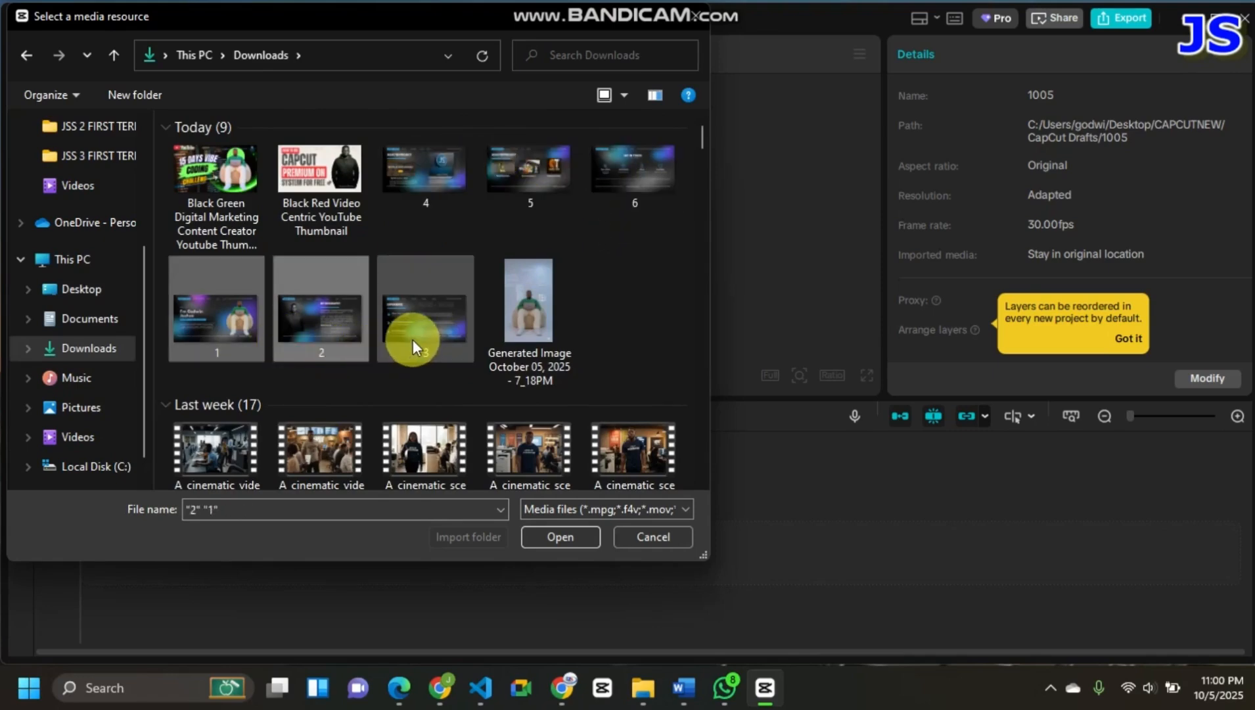
pyautogui.keyDown('ctrl'); pyautogui.click(412, 339); pyautogui.keyUp('ctrl')
pyautogui.click(573, 542)
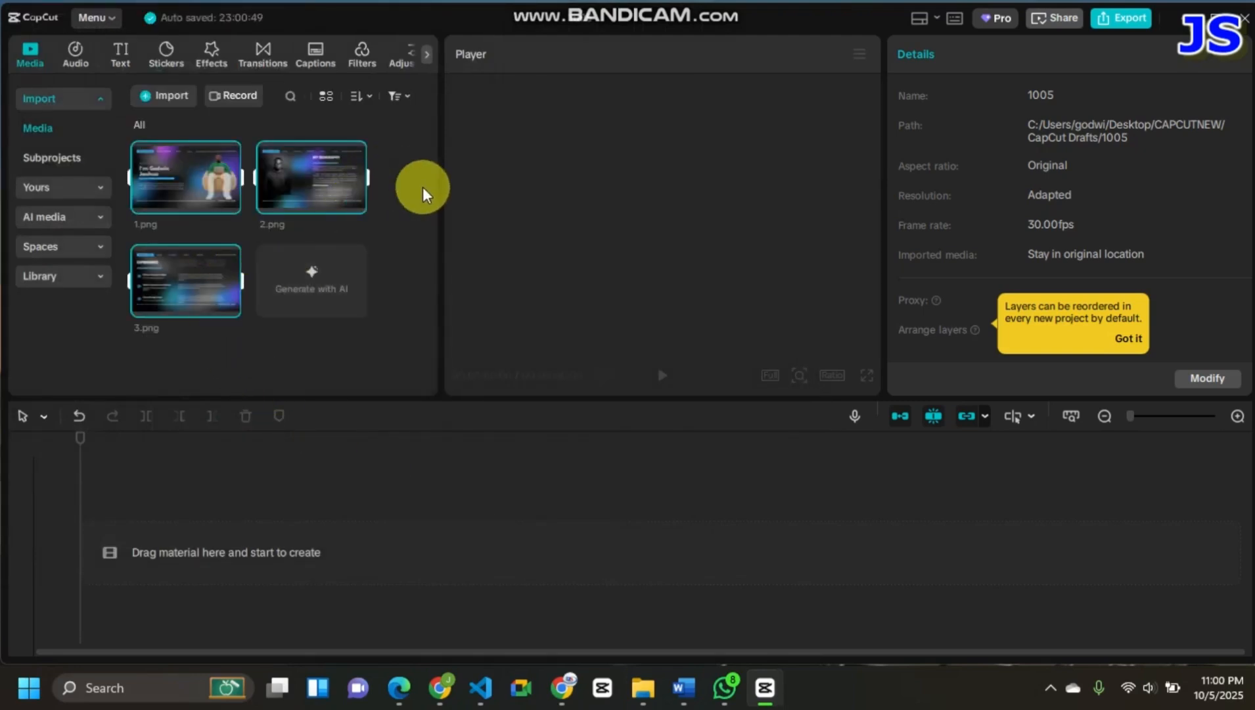
pyautogui.click(417, 235)
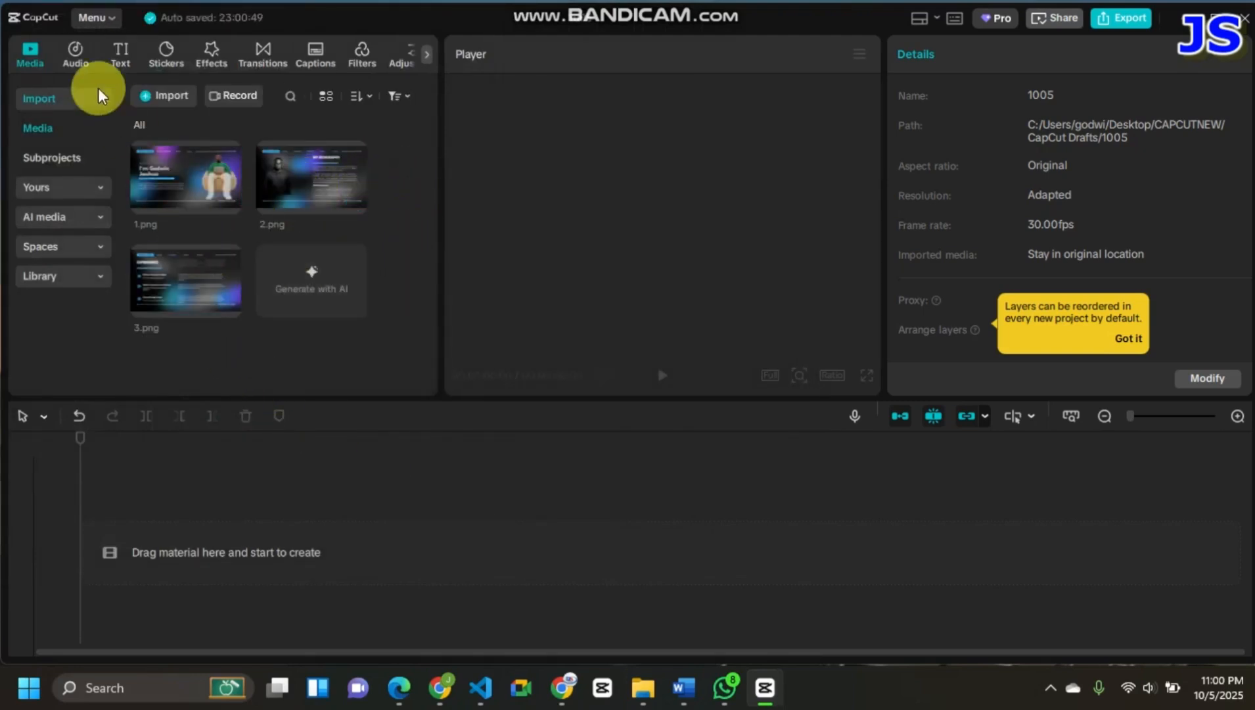
# - Import the images numbered 1 to 6 from Downloads so that 4, 5 and 6 join the project media
pyautogui.click(162, 97)
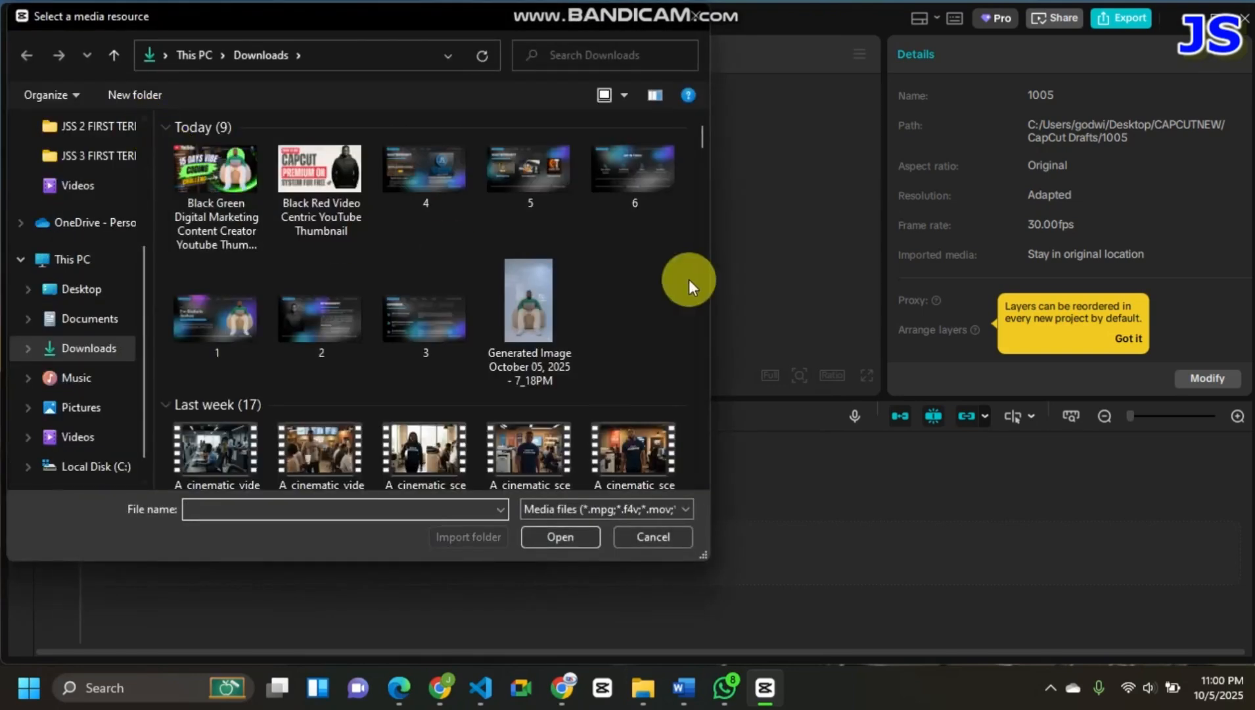
pyautogui.click(465, 181)
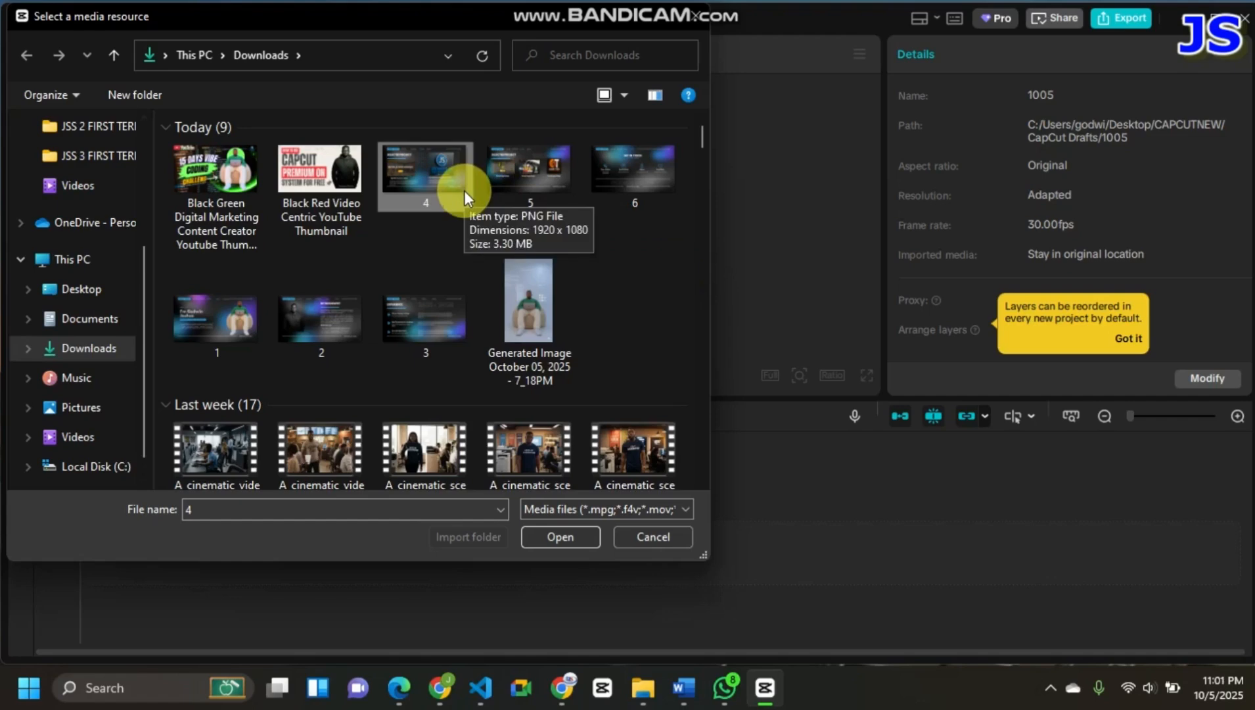
pyautogui.keyDown('shift'); pyautogui.click(448, 321); pyautogui.keyUp('shift')
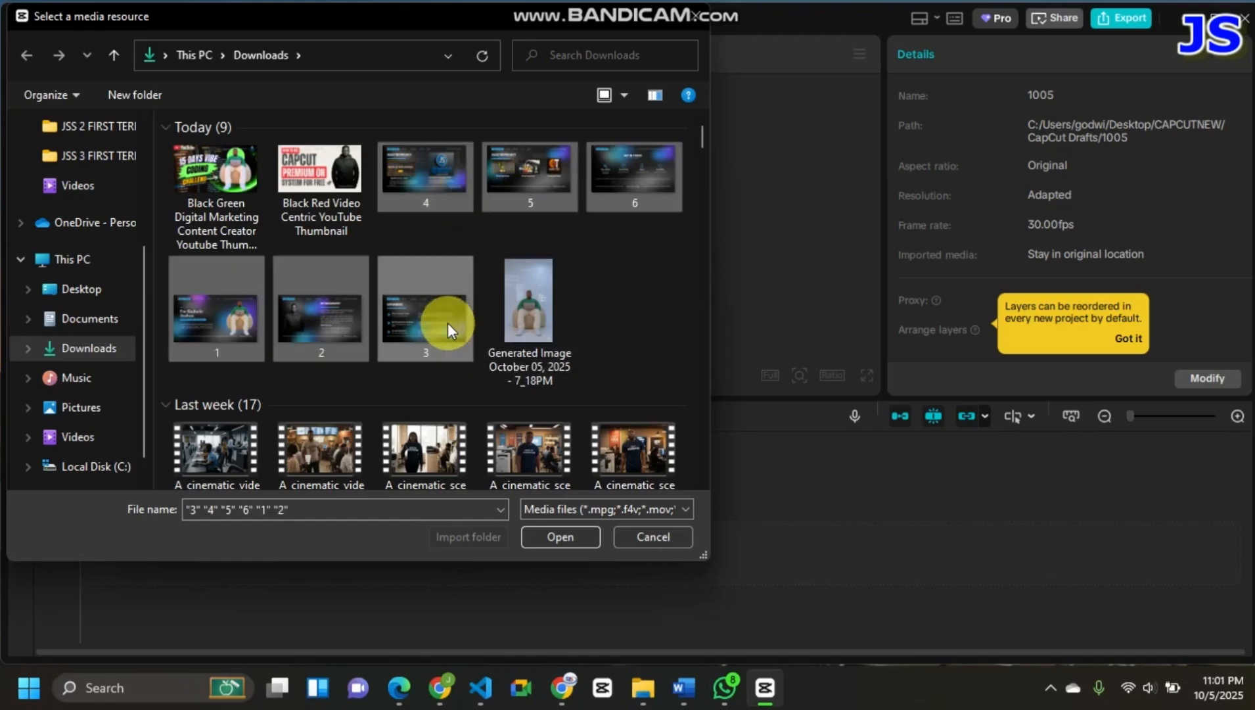
pyautogui.click(524, 535)
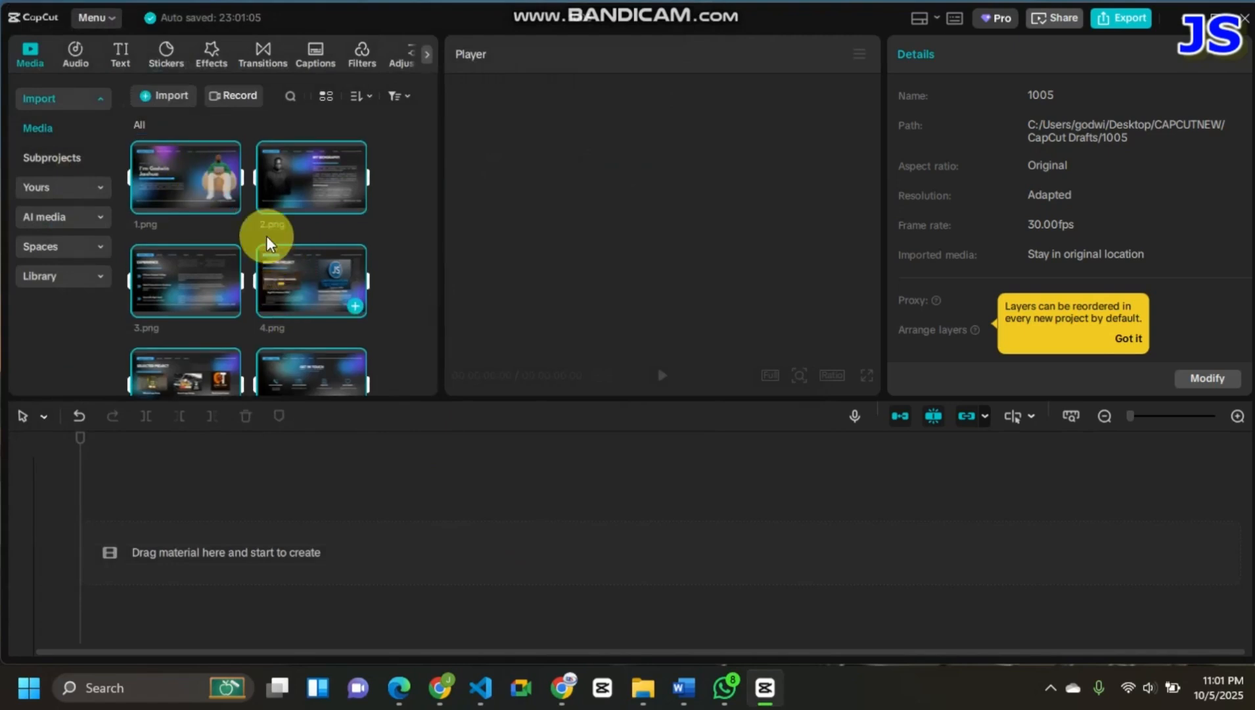
# - Place the six selected images, 1.png to 6.png, on the timeline and return the playhead to the start
pyautogui.moveTo(196, 191); pyautogui.dragTo(195, 537)
pyautogui.moveTo(178, 532); pyautogui.dragTo(188, 519)
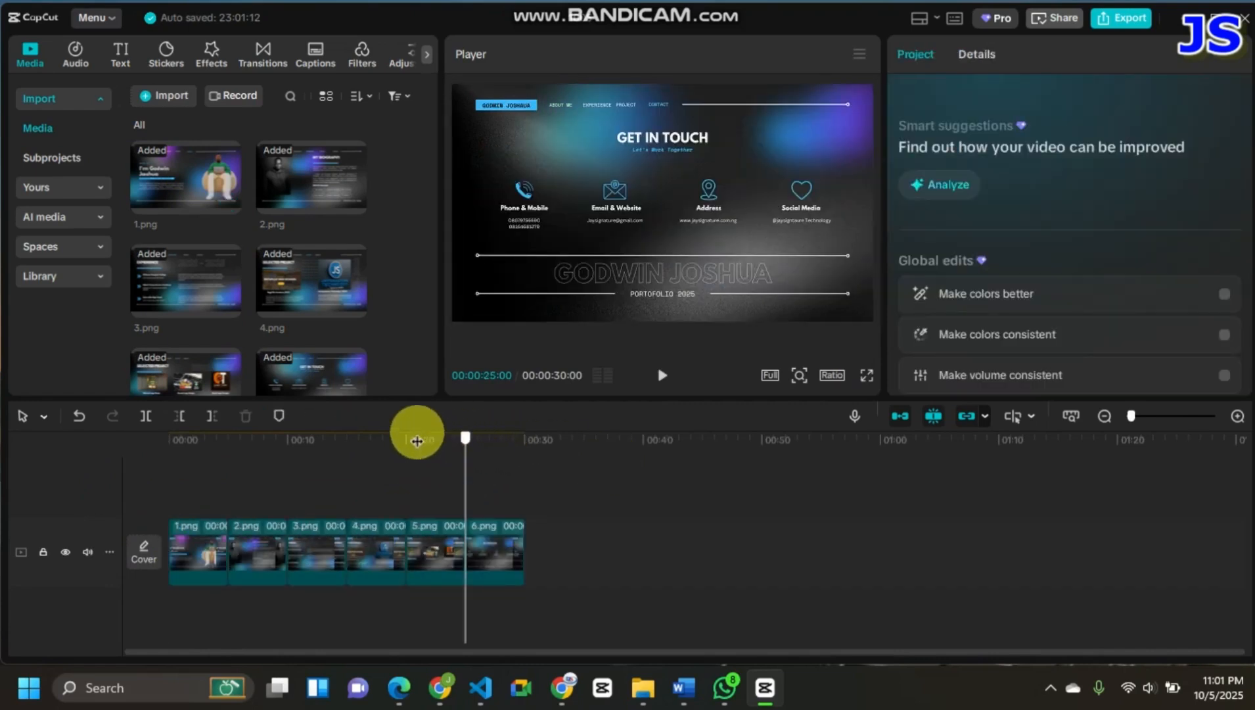
pyautogui.click(135, 440)
pyautogui.moveTo(170, 469); pyautogui.dragTo(79, 273)
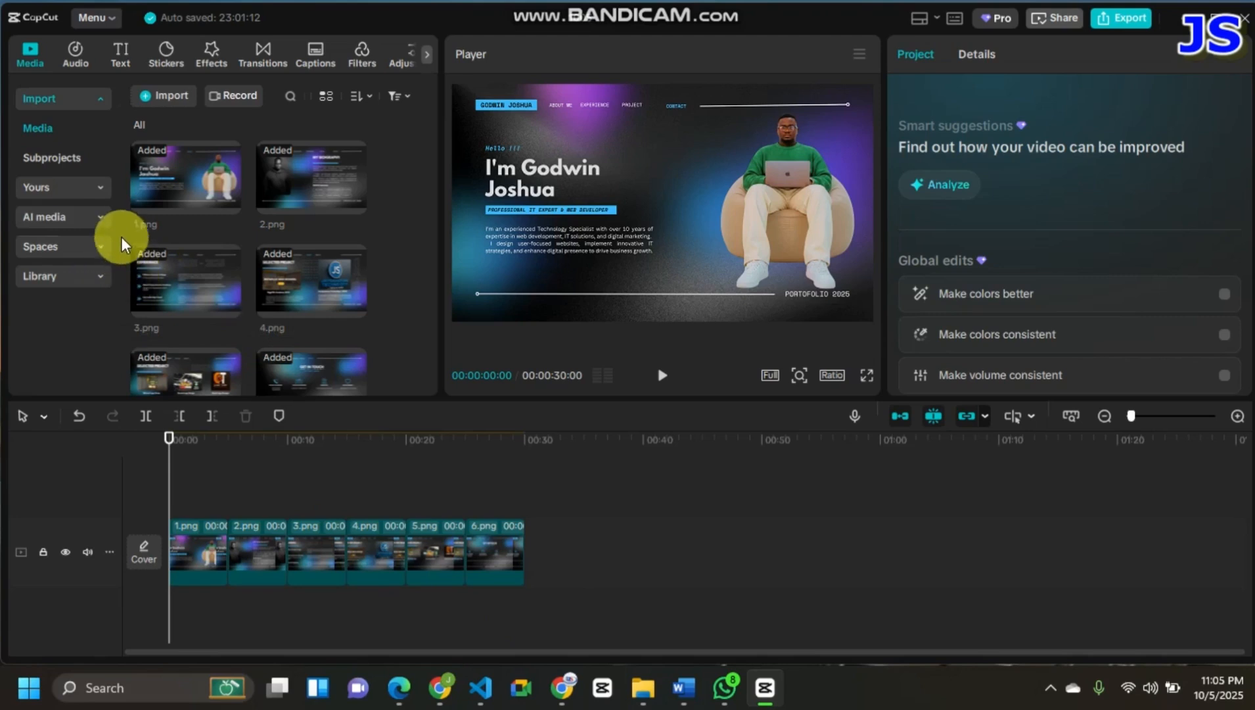
# - Add the Glam Highlights filter to the timeline and extend it to cover all six image clips
pyautogui.click(74, 47)
pyautogui.click(358, 60)
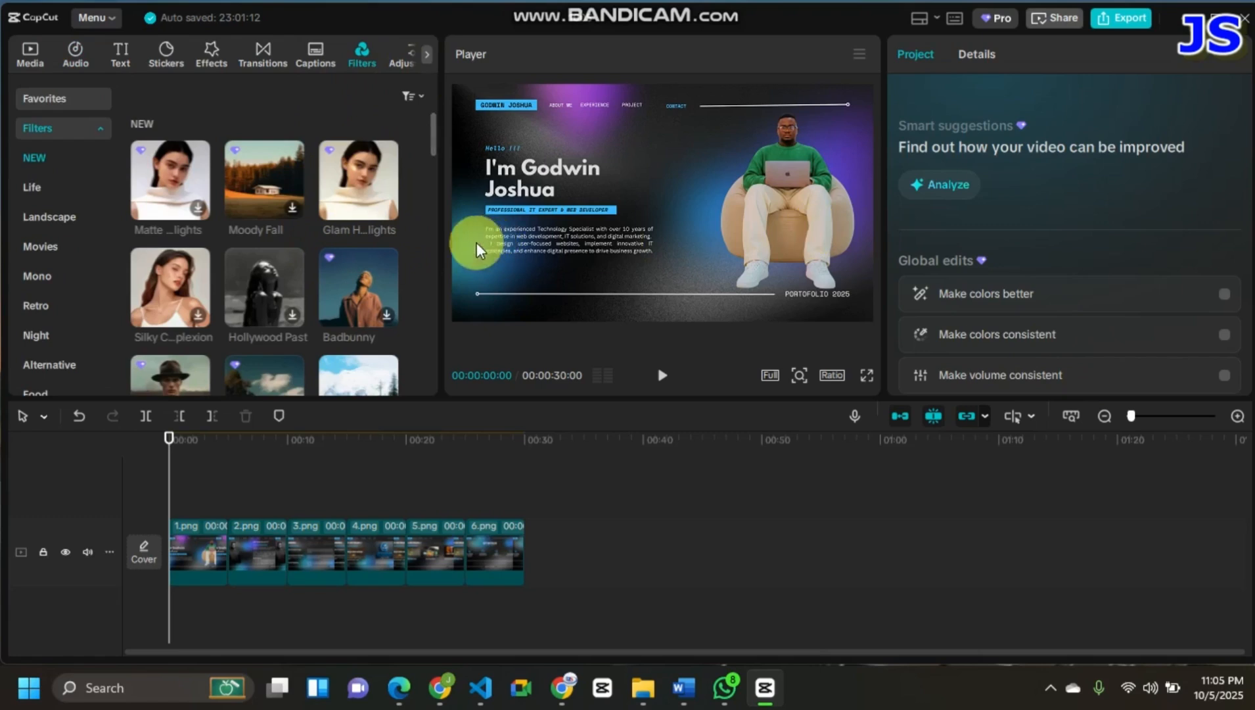
pyautogui.moveTo(354, 201)
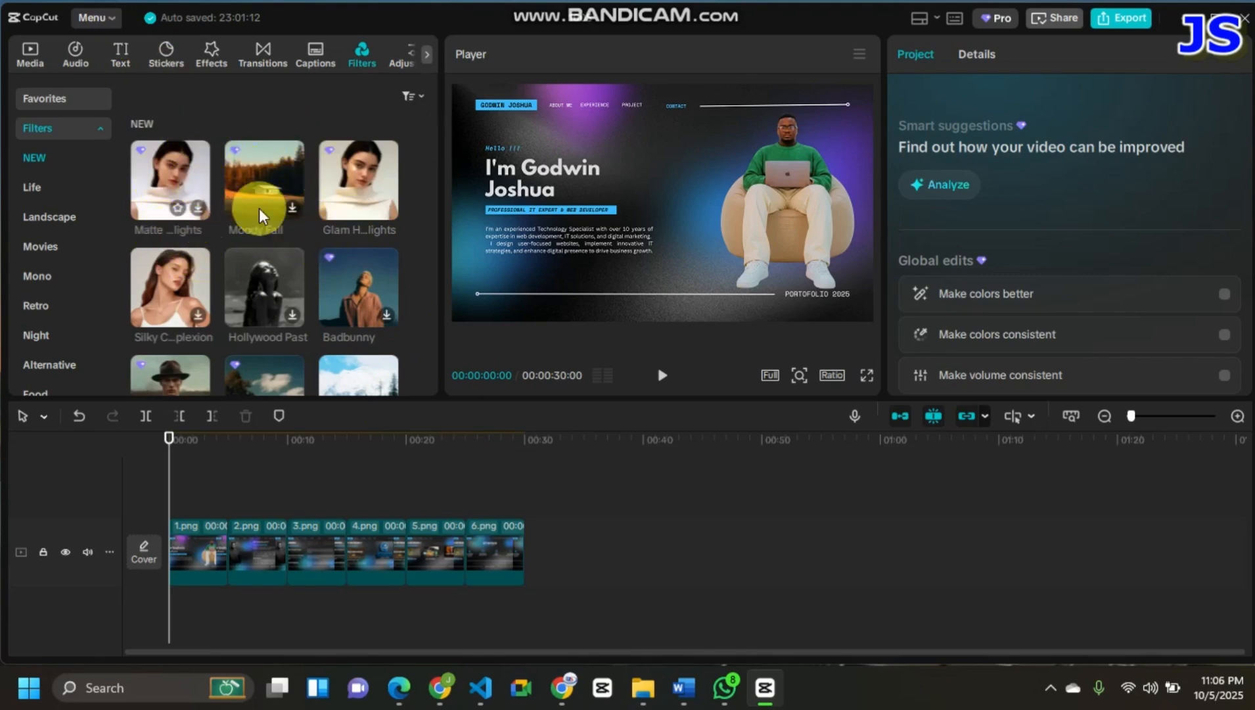
pyautogui.click(354, 187)
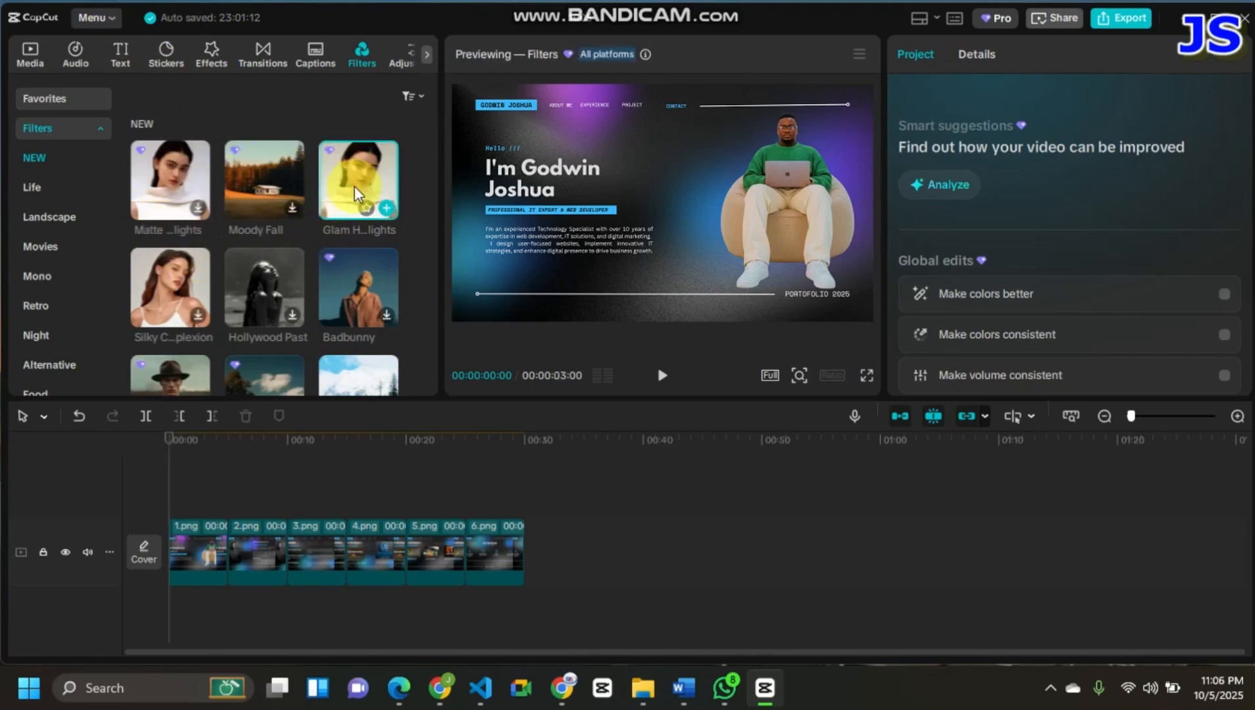
pyautogui.click(385, 207)
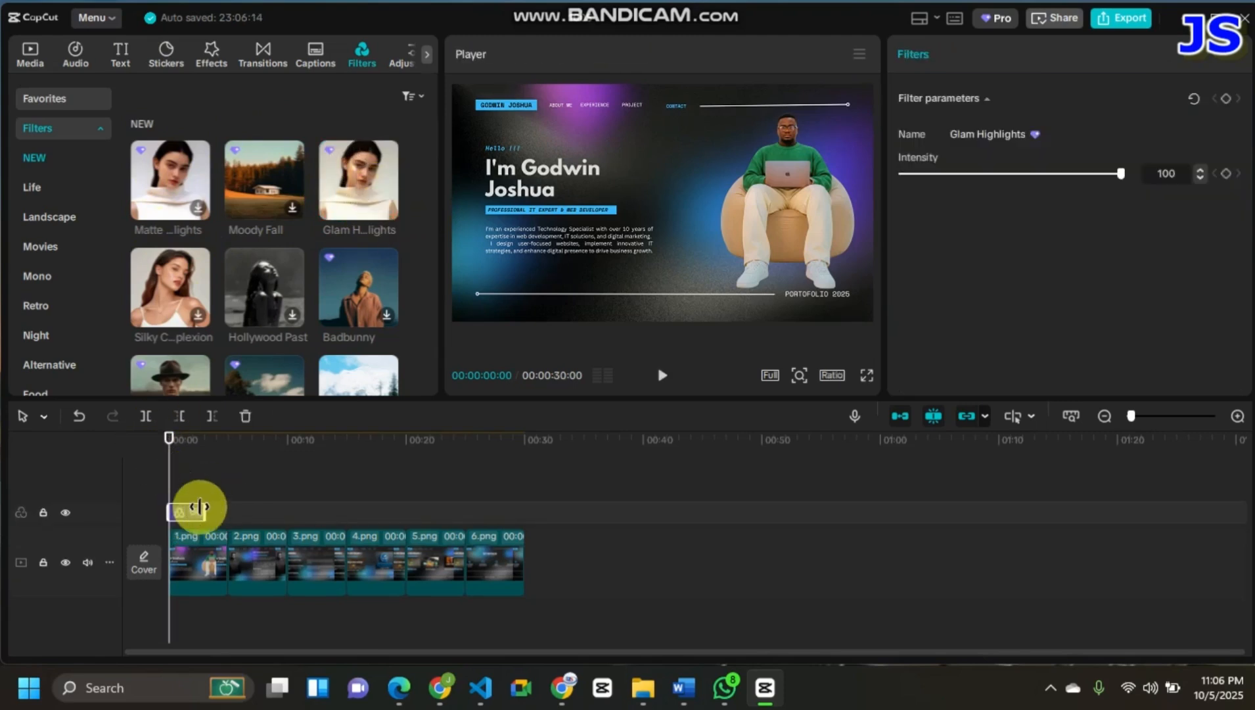
pyautogui.moveTo(198, 507); pyautogui.dragTo(516, 571)
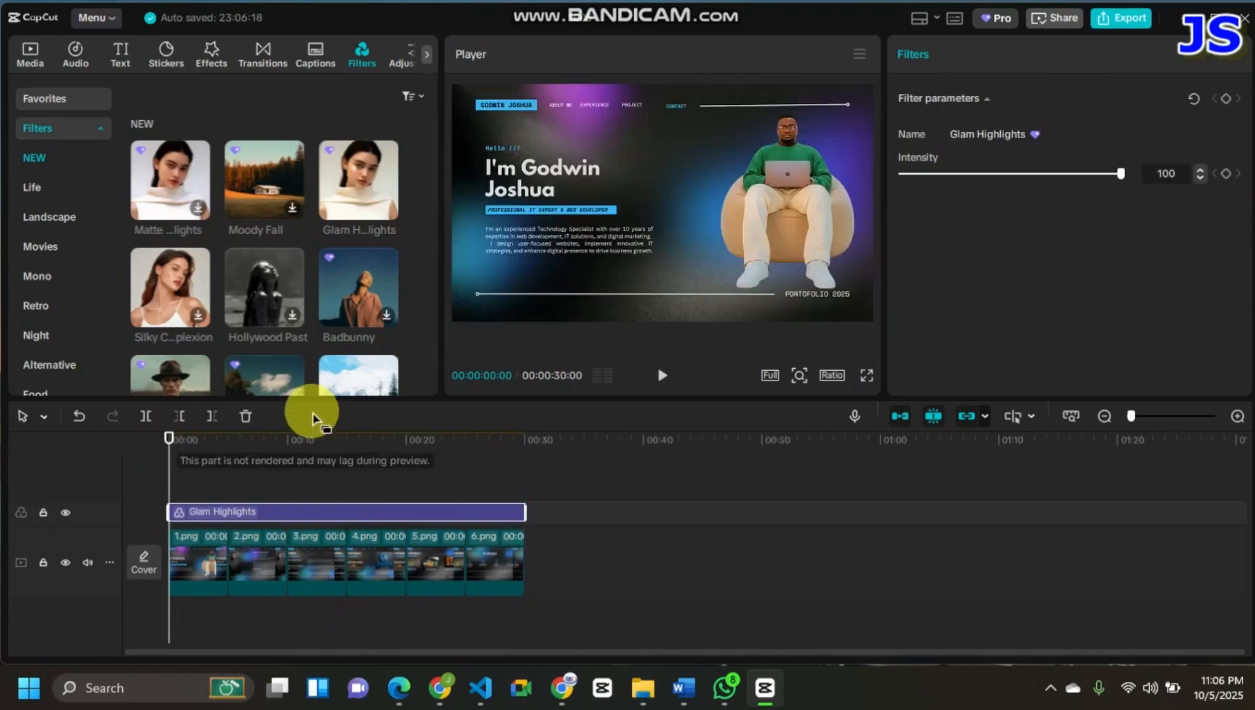
# - Try to export the video with the Glam Highlights filter, and go back to editing
pyautogui.click(1119, 20)
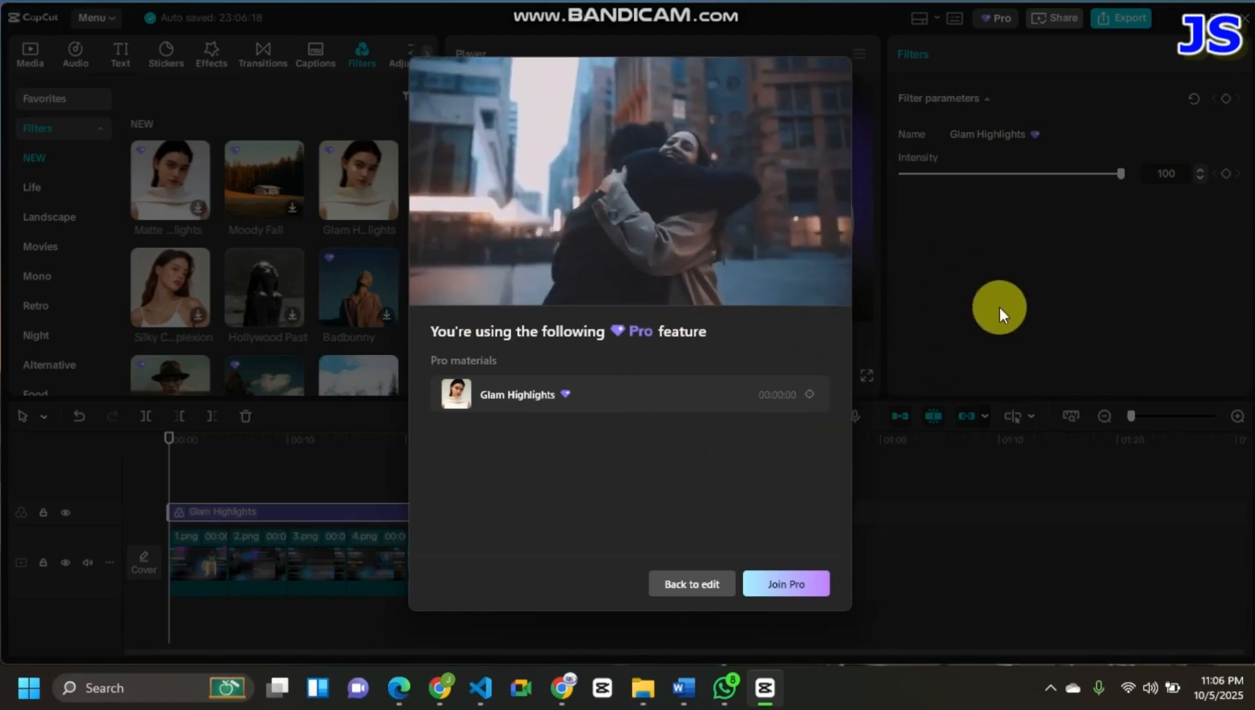
pyautogui.click(705, 584)
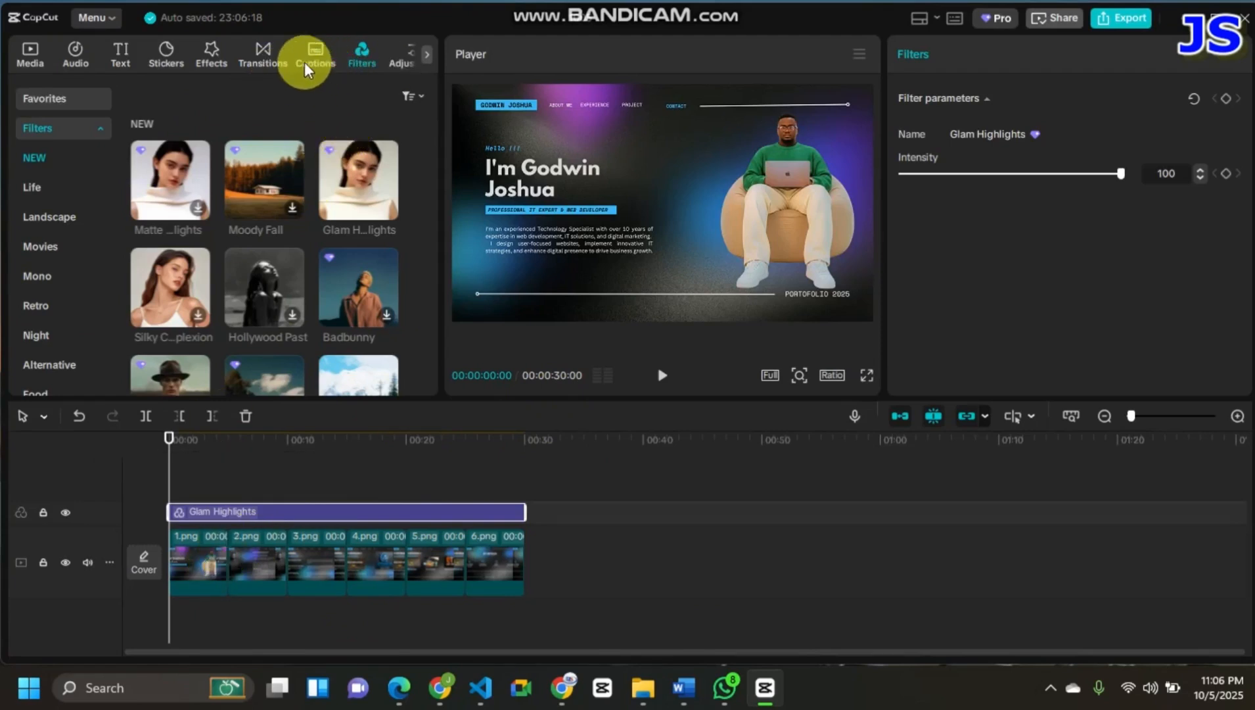
# - Add the Mix overlay transition between 1.png and 2.png, accepting duplicate frames for the transition
pyautogui.click(251, 57)
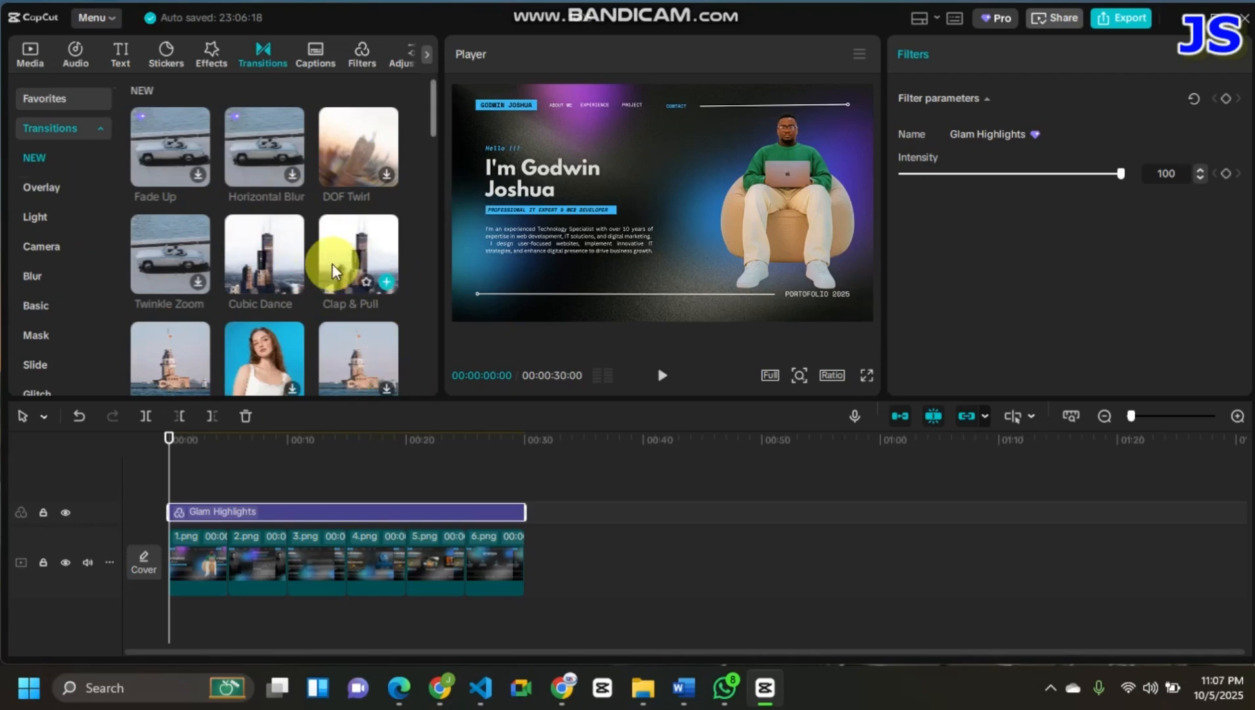
pyautogui.scroll(-2, 329, 256)
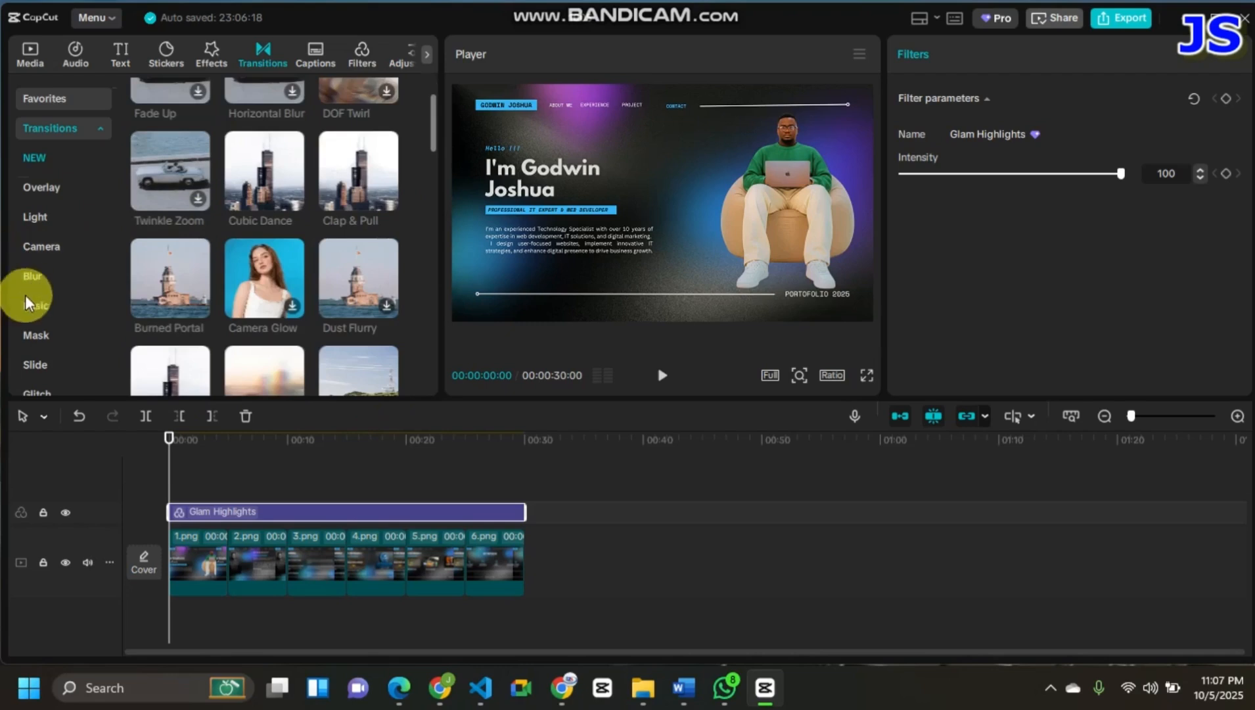
pyautogui.click(65, 190)
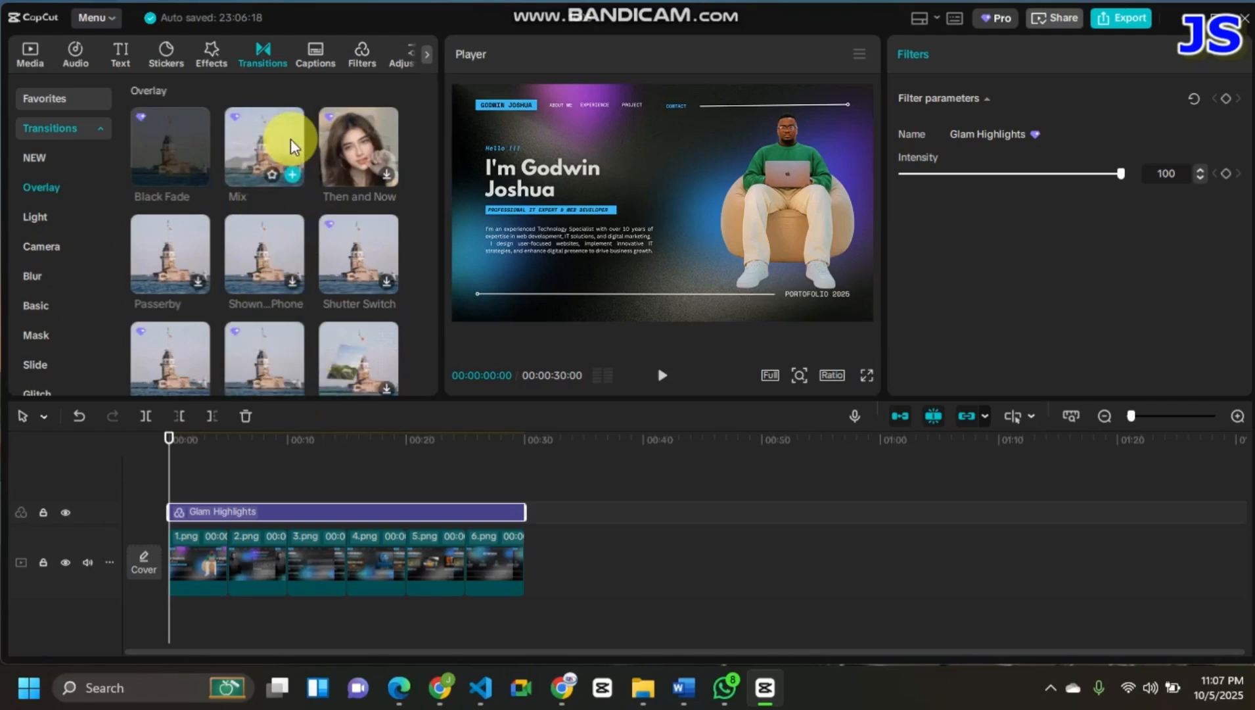
pyautogui.click(293, 173)
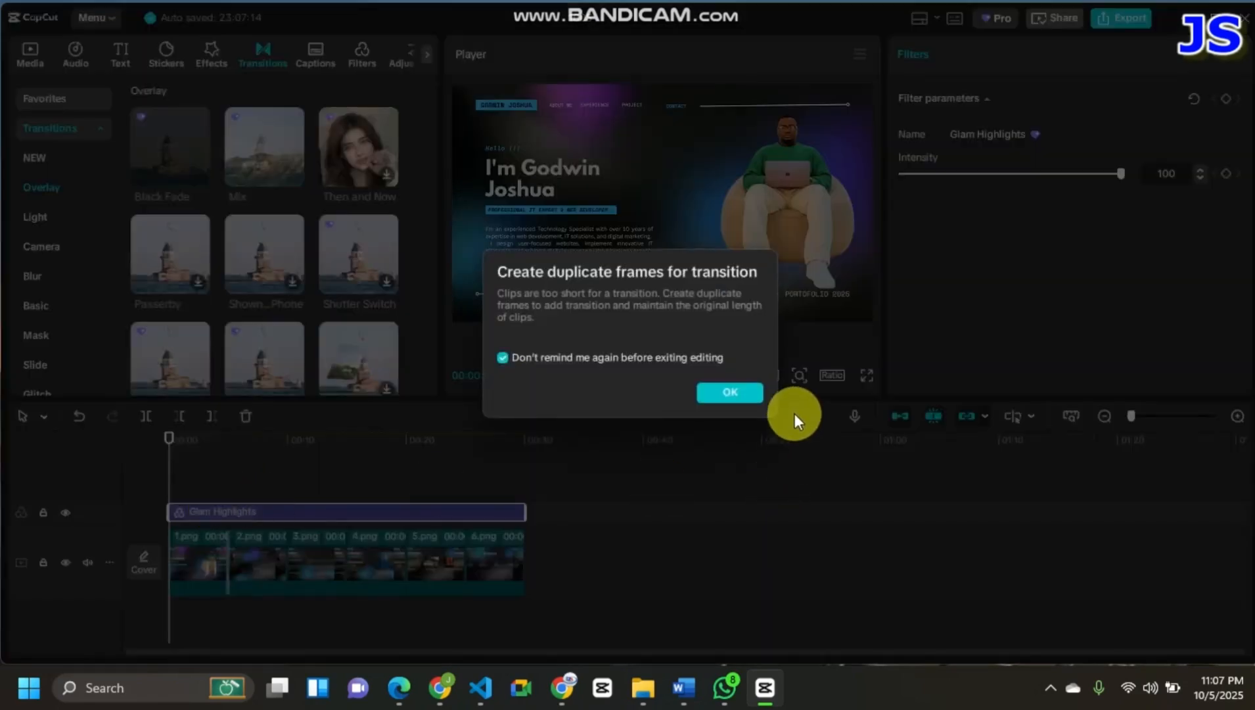
pyautogui.click(755, 401)
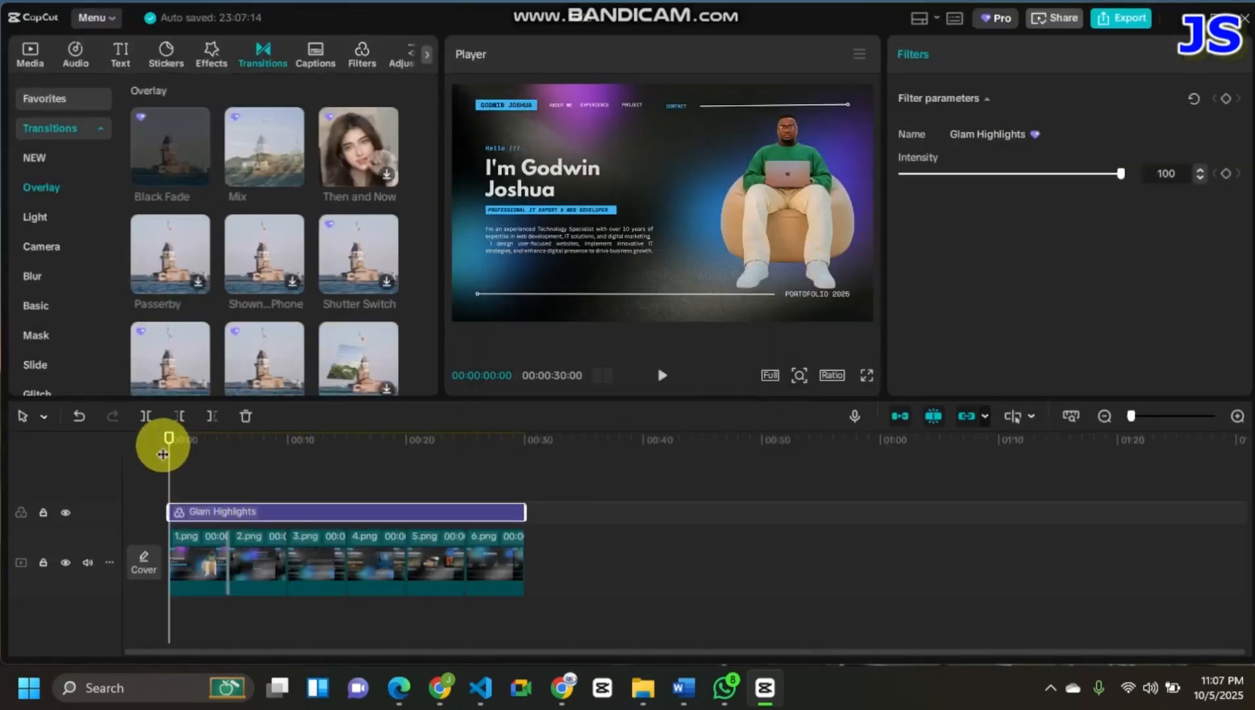
# - Add the Mix transition at each remaining cut from 2.png to 6.png and return the playhead to the start
pyautogui.moveTo(169, 441); pyautogui.dragTo(226, 457)
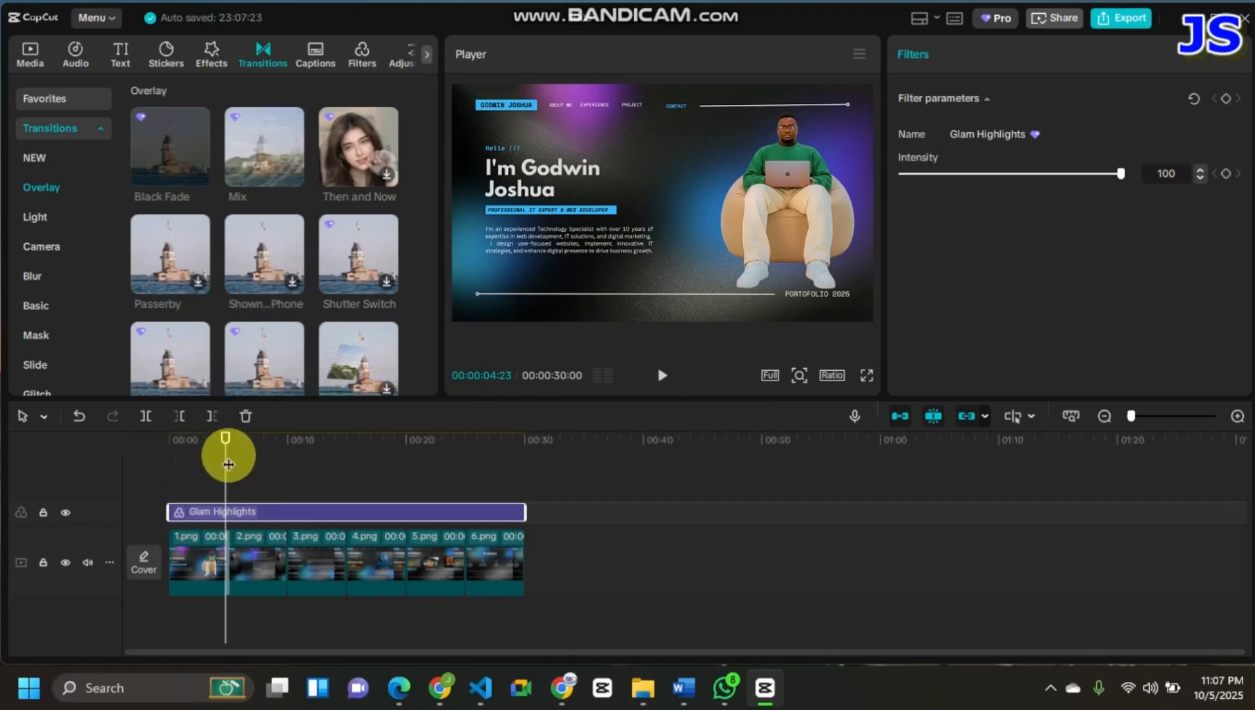
pyautogui.moveTo(228, 464); pyautogui.dragTo(287, 476)
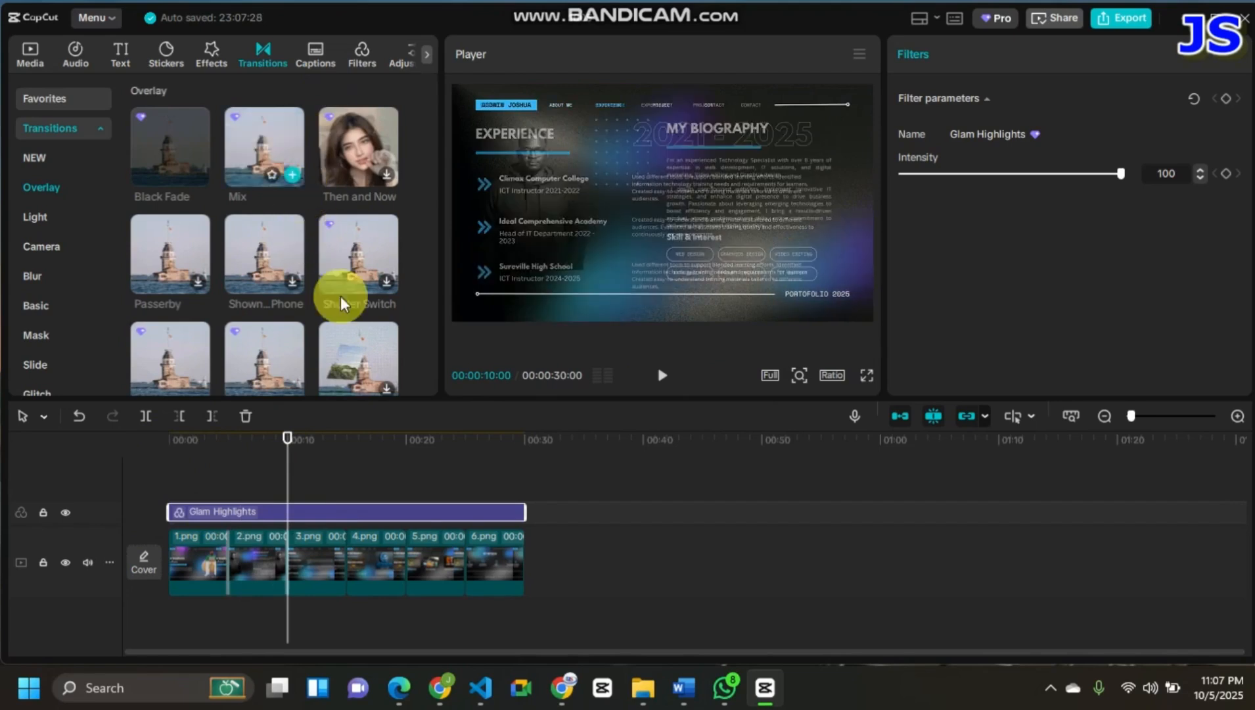
pyautogui.moveTo(289, 463); pyautogui.dragTo(346, 476)
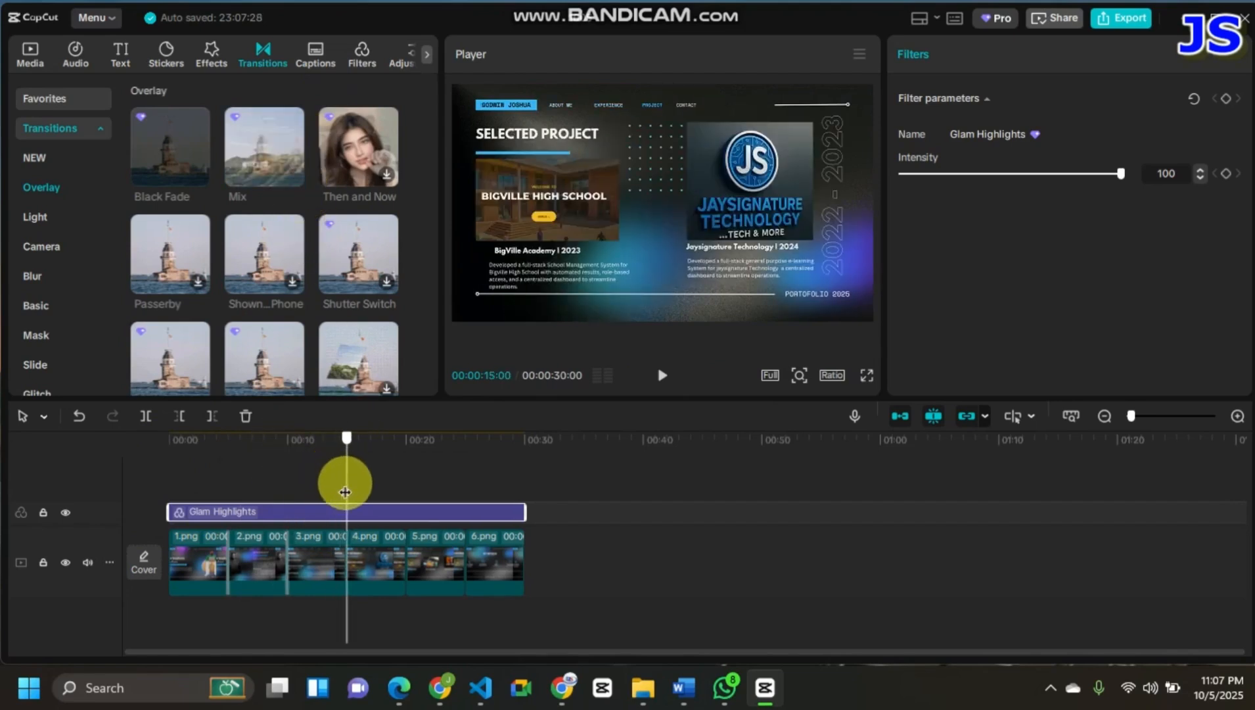
pyautogui.click(299, 173)
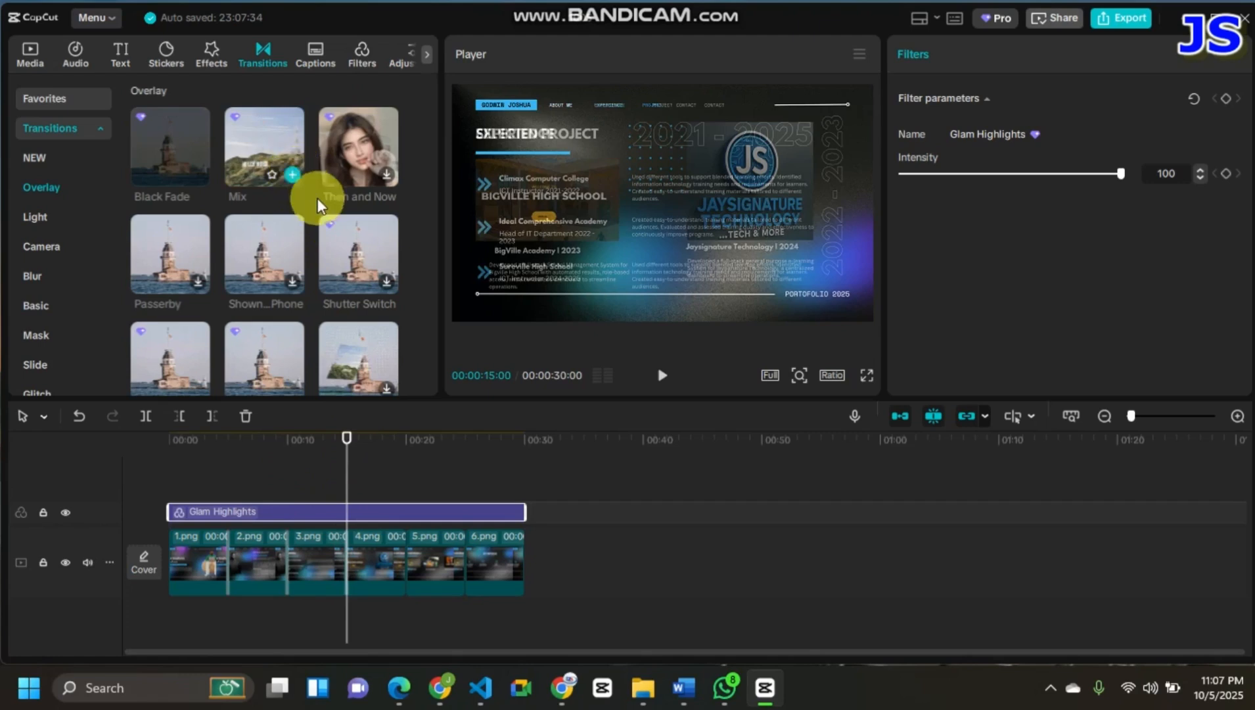
pyautogui.click(406, 452)
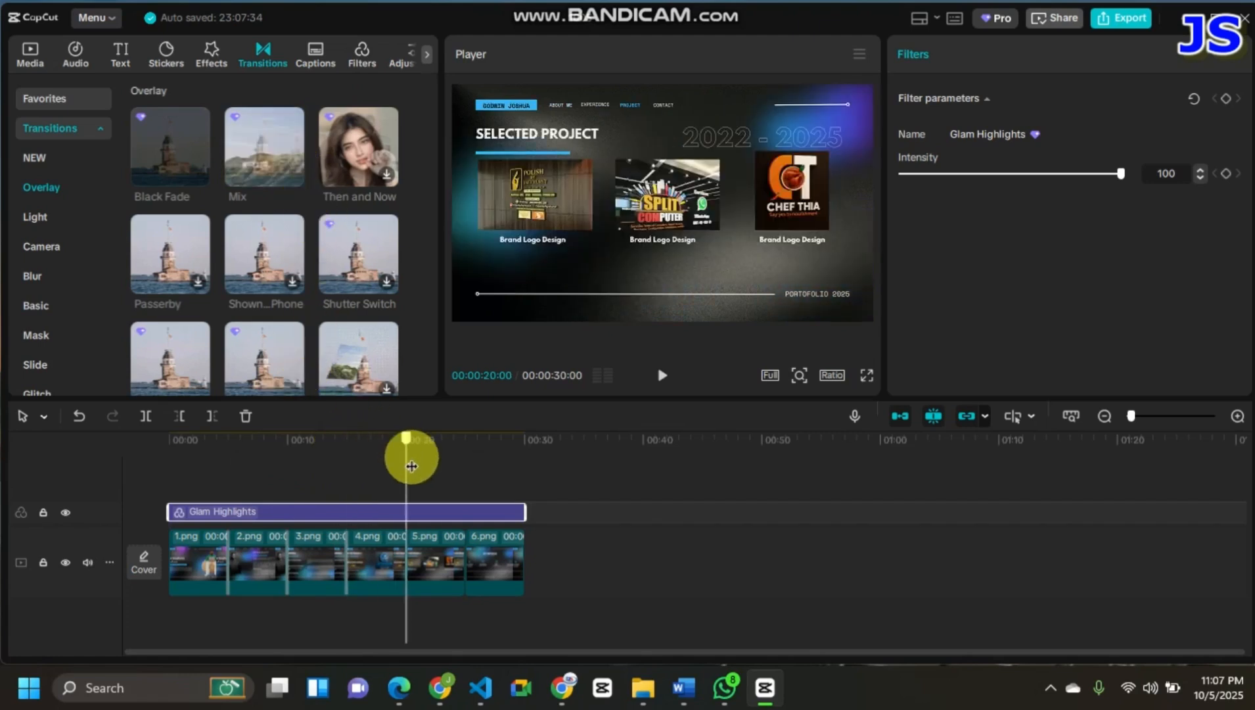
pyautogui.click(298, 173)
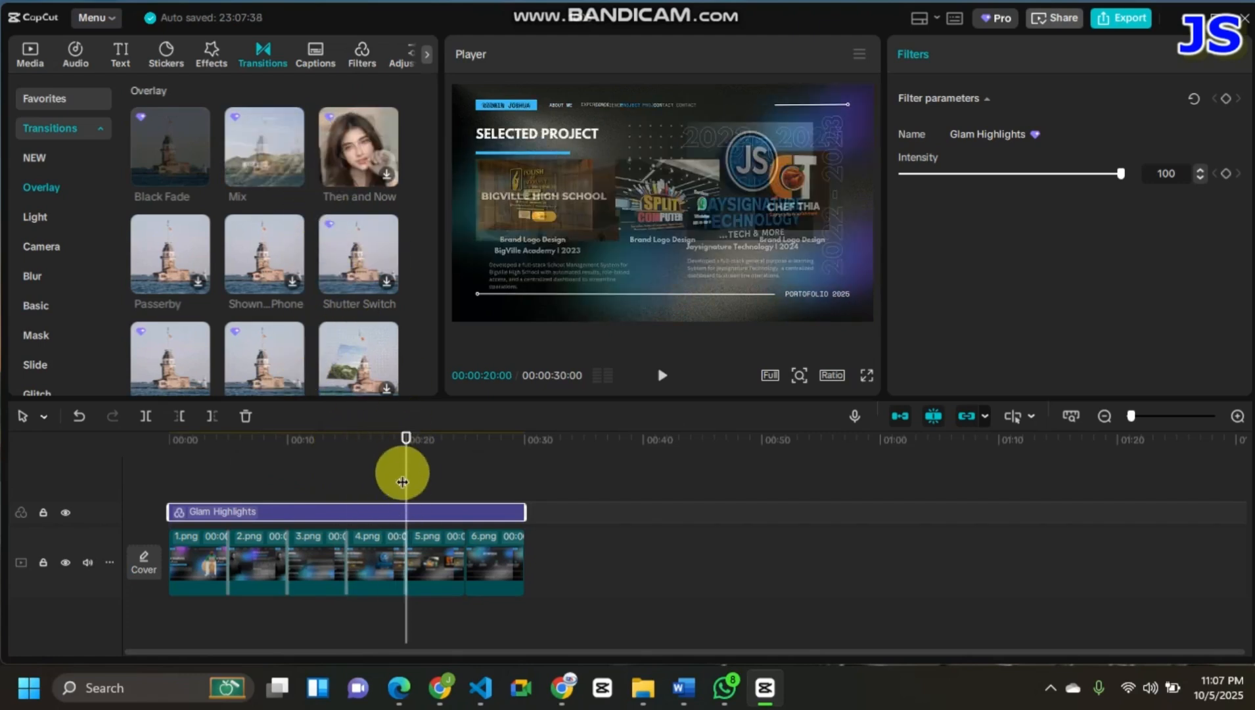
pyautogui.moveTo(405, 469); pyautogui.dragTo(466, 498)
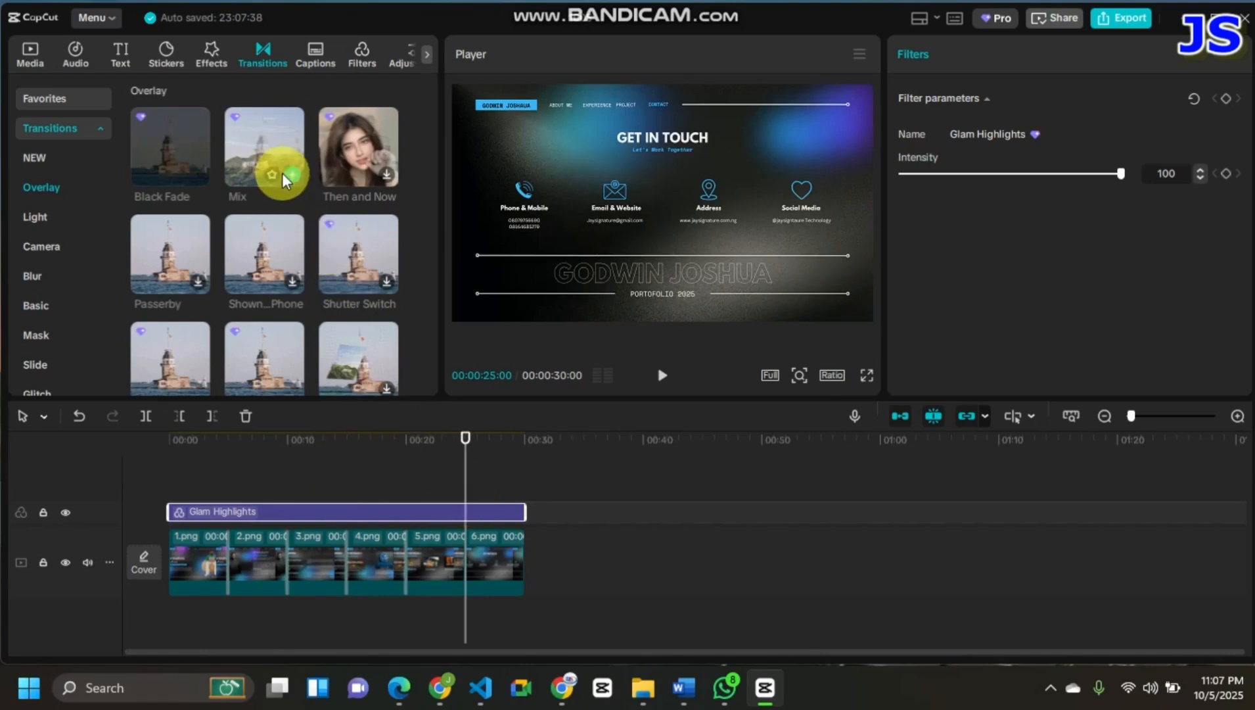
pyautogui.click(288, 175)
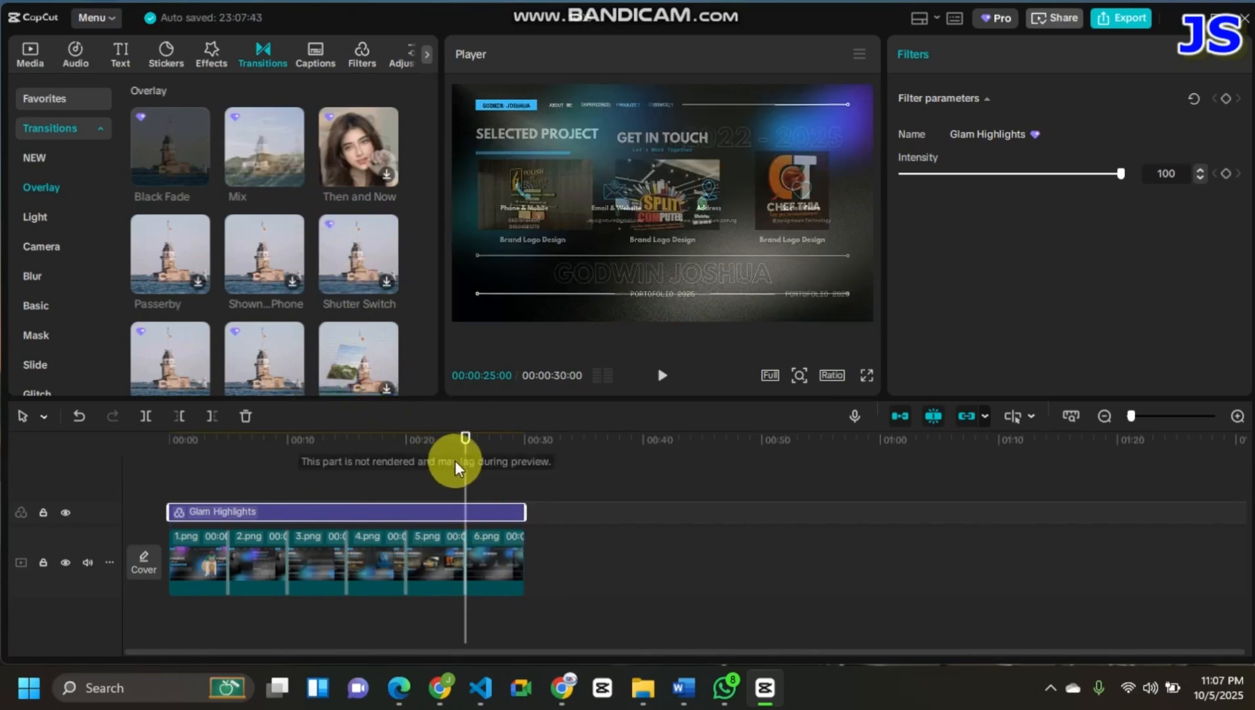
pyautogui.click(149, 448)
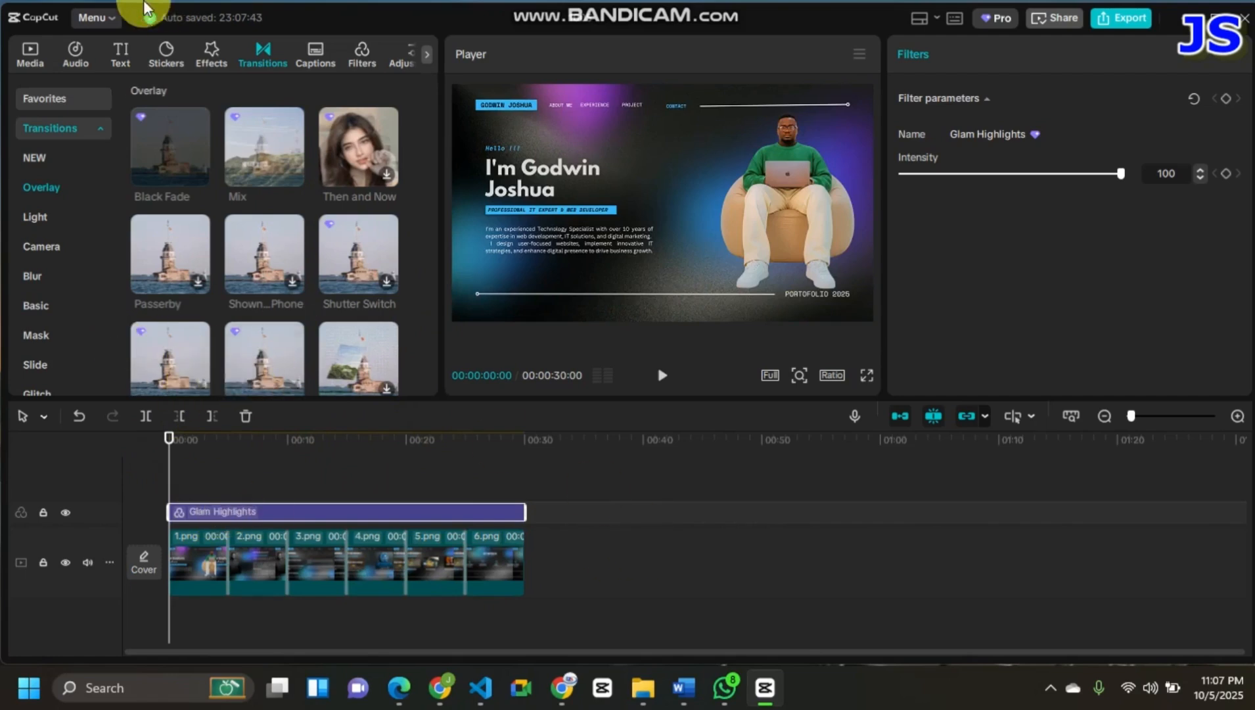
# - Preview the Hot Bgm track Is Instrumental Hip-Hop, lower the system volume, and add the track to the timeline
pyautogui.click(84, 58)
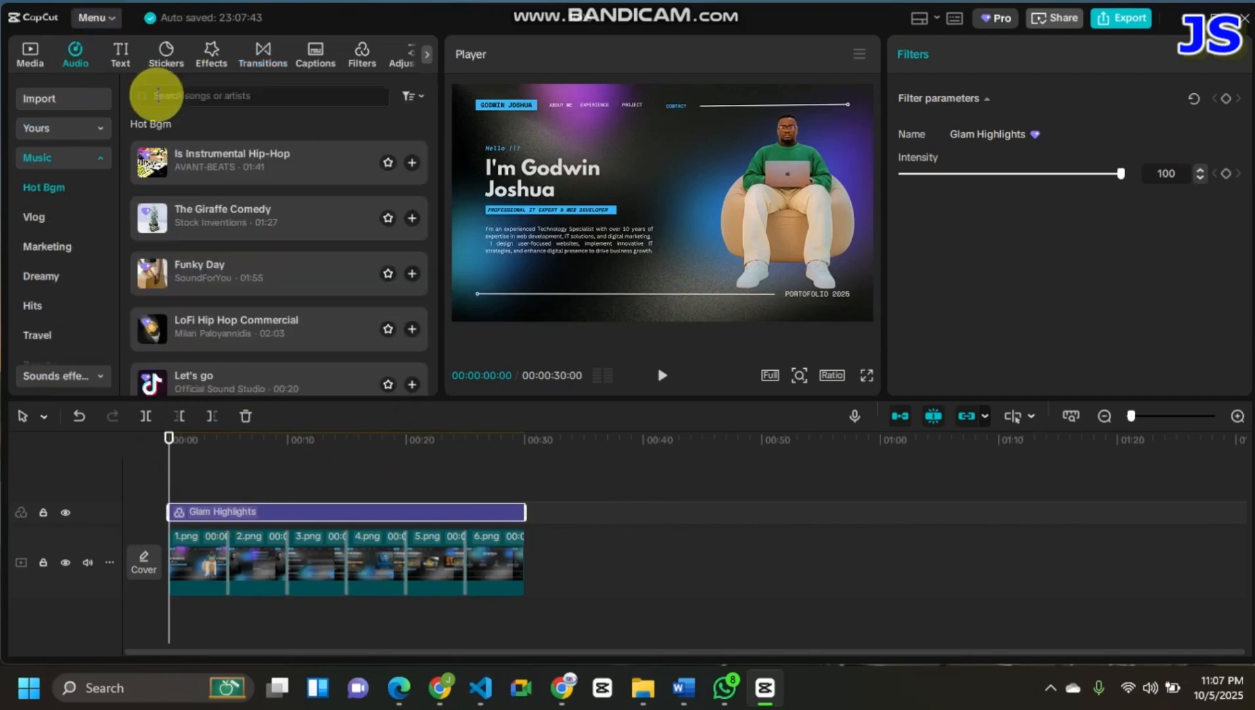
pyautogui.click(291, 158)
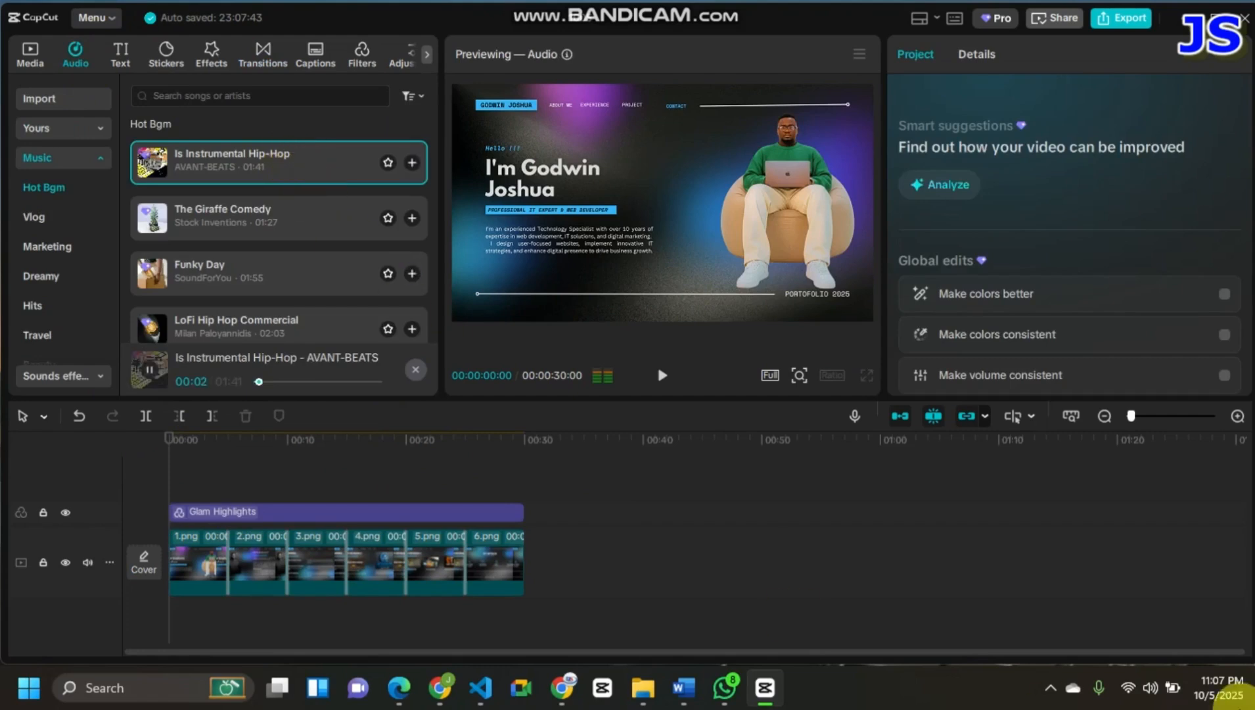
pyautogui.click(1149, 691)
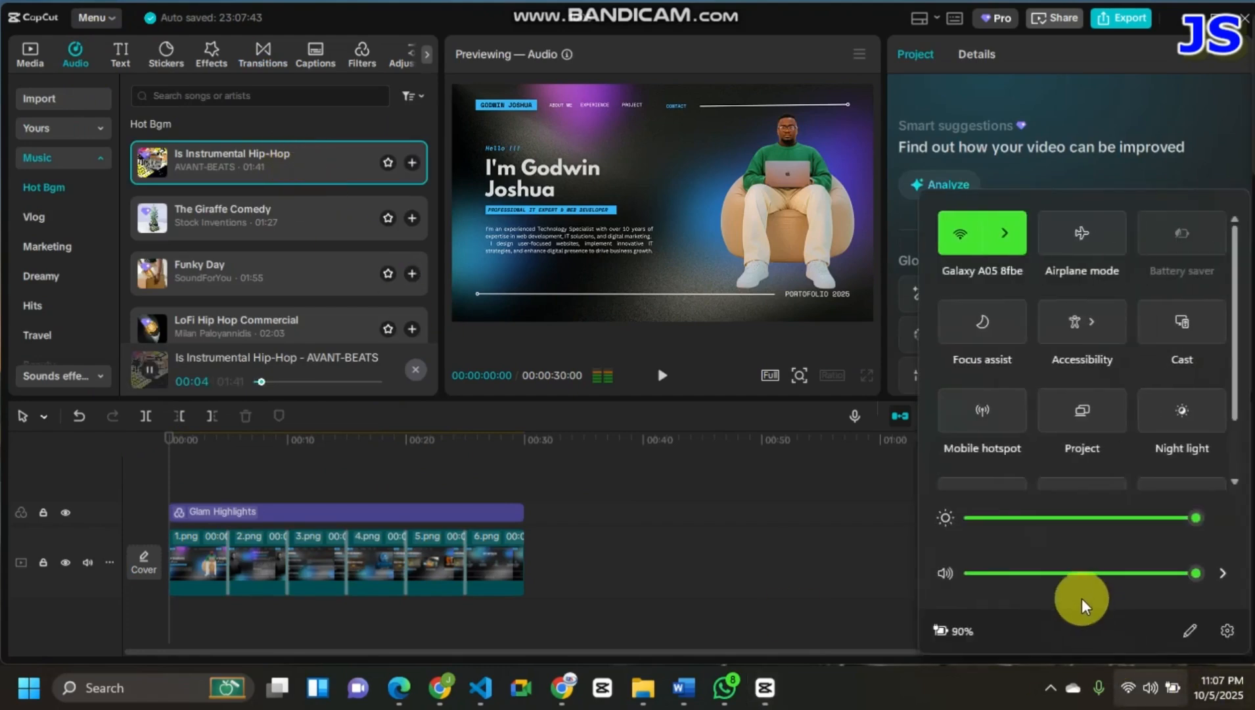
pyautogui.click(1072, 576)
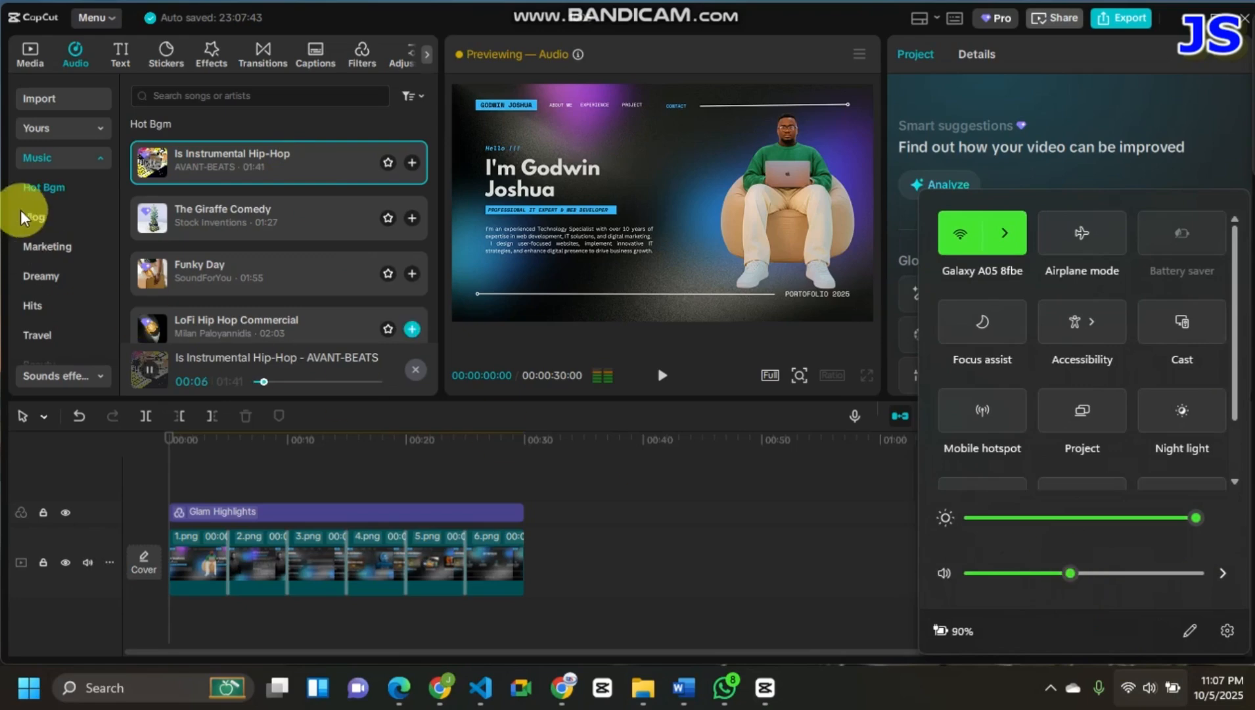
pyautogui.click(411, 162)
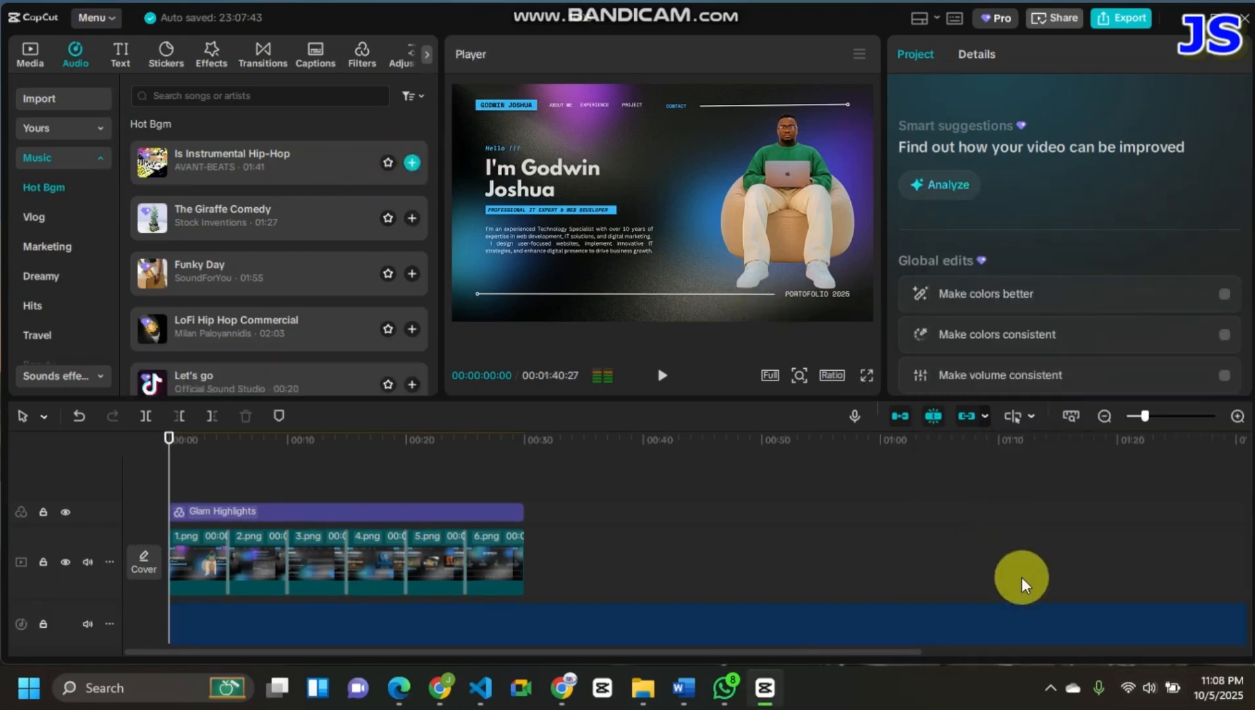
# - Trim the Is Instrumental Hip-Hop track to end with the last image at 00:00:30:00, and move the playhead to the start
pyautogui.moveTo(162, 451); pyautogui.dragTo(523, 611)
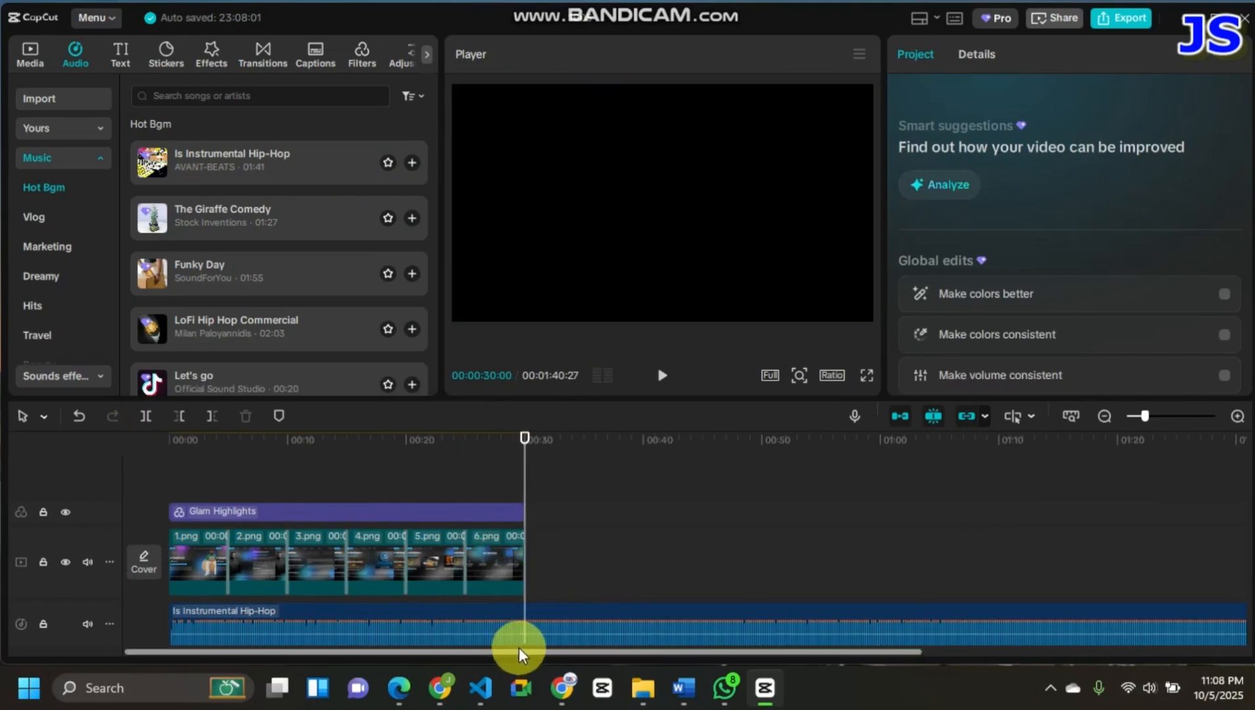
pyautogui.click(525, 629)
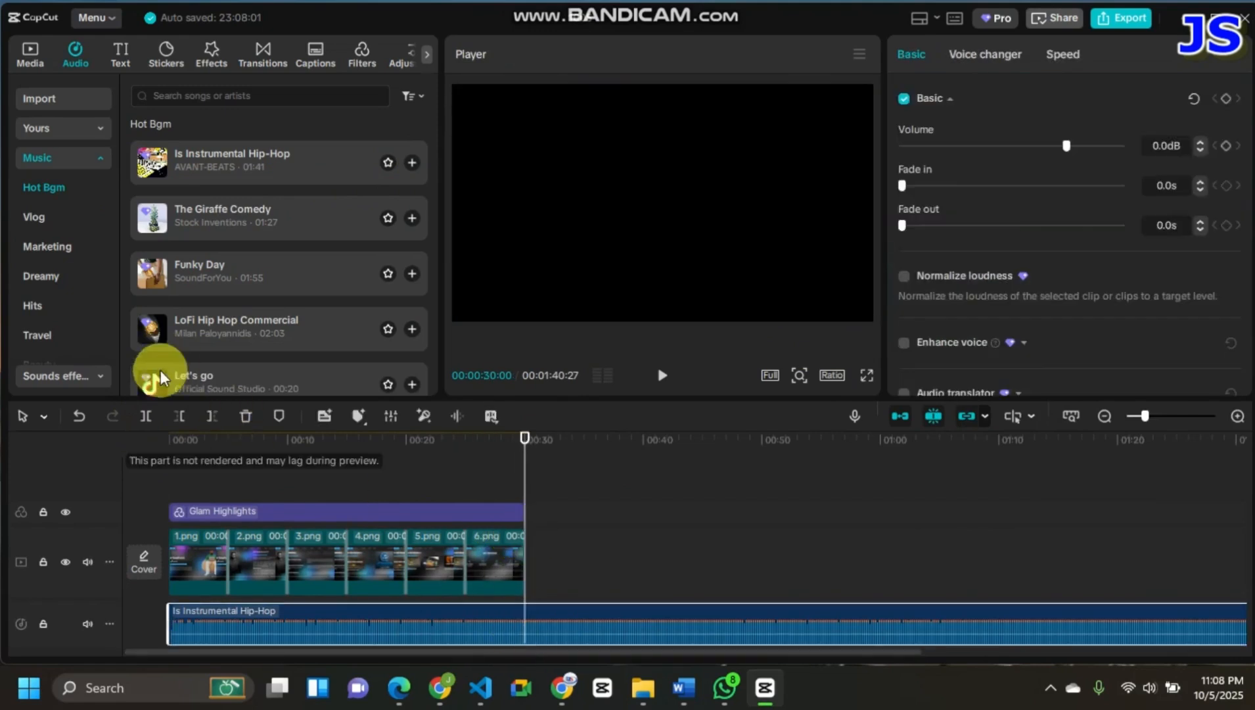
pyautogui.click(206, 423)
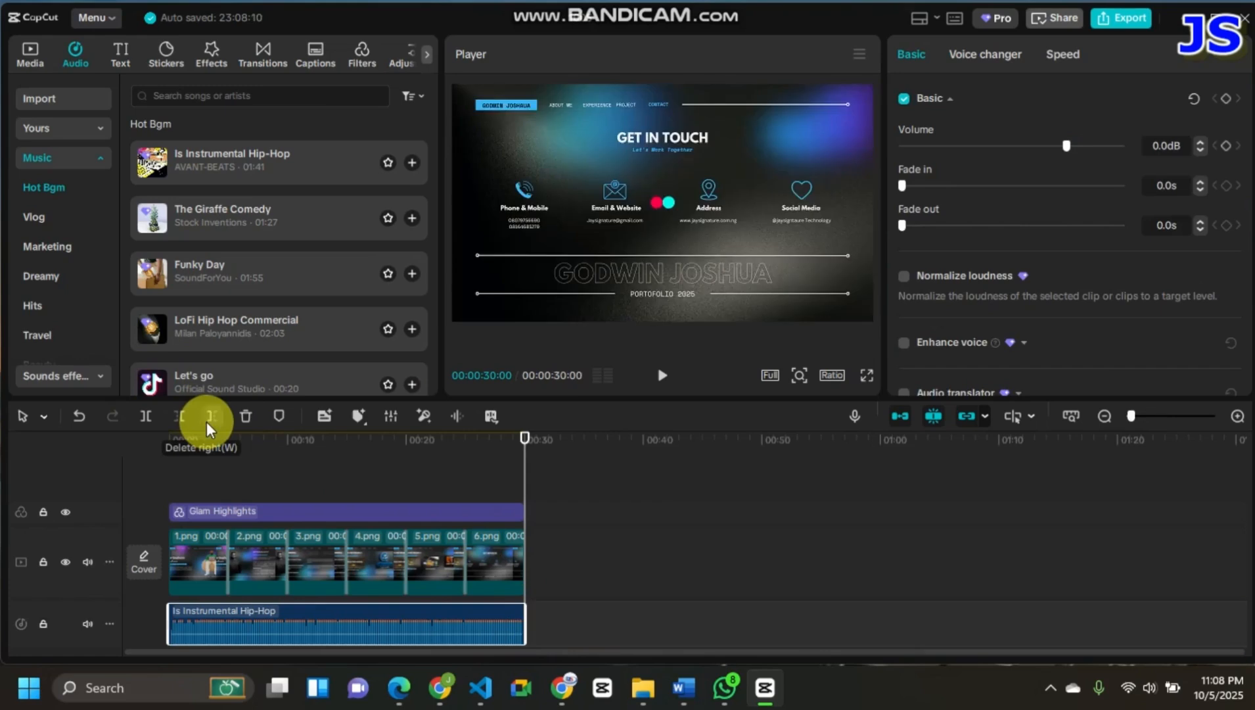
pyautogui.click(172, 440)
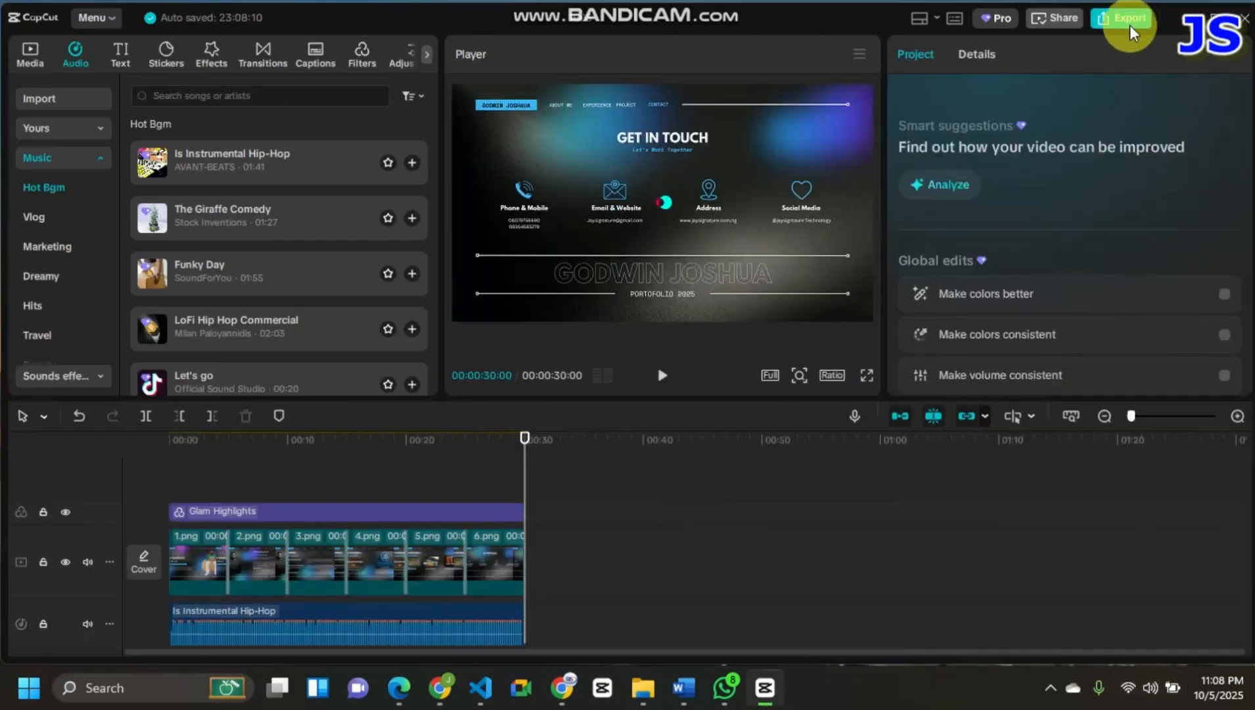
# - Try to export the project with its music, filter and transitions, and go back to editing
pyautogui.click(1127, 21)
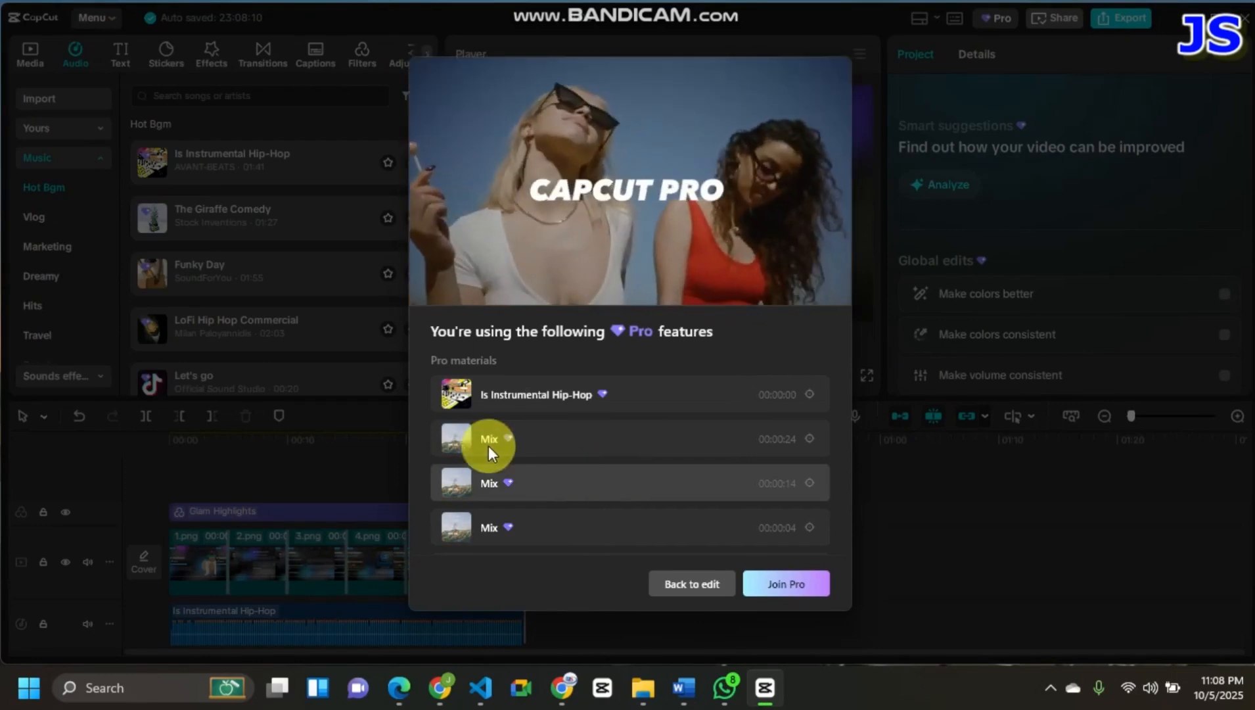
pyautogui.click(682, 584)
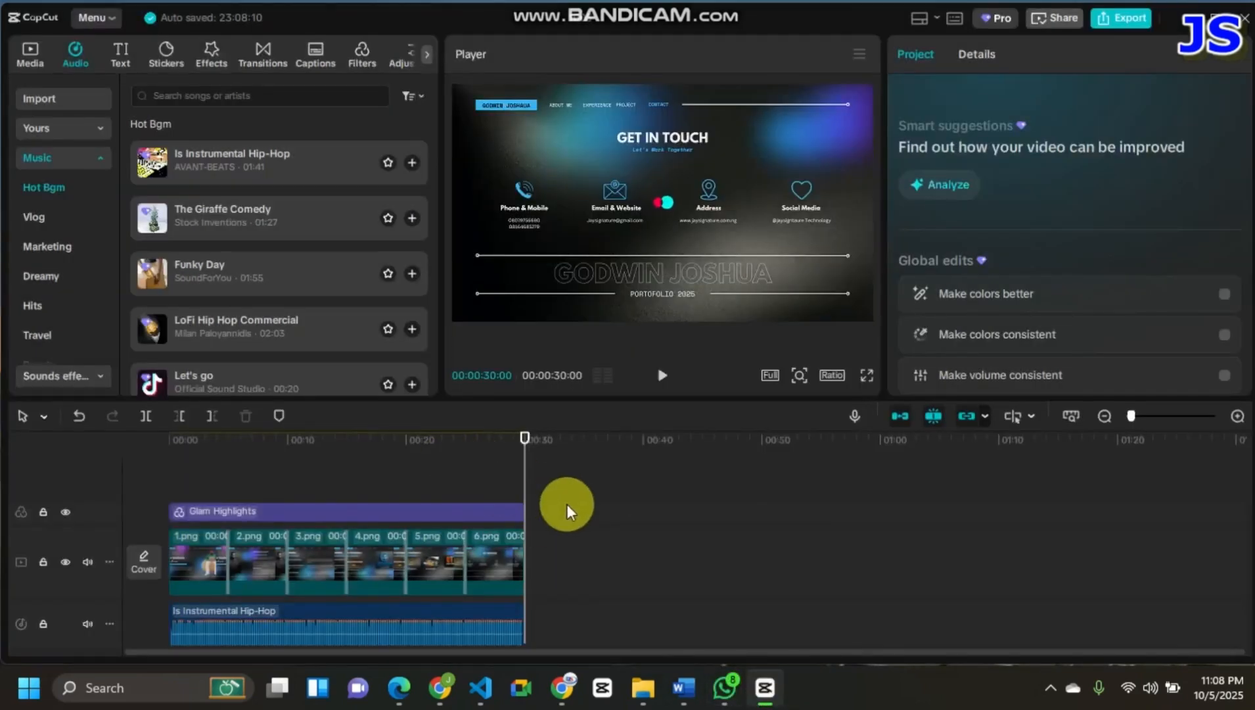
pyautogui.hotkey('ctrl', 'a')
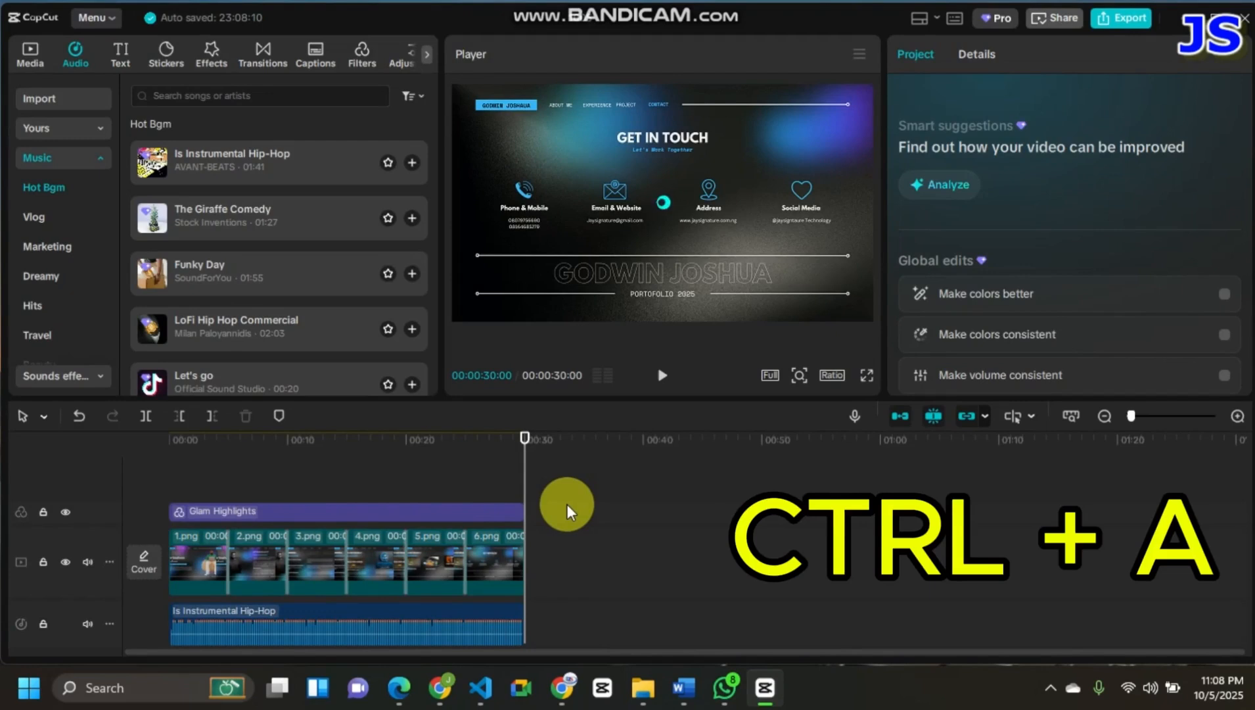
pyautogui.hotkey('ctrl', 'a')
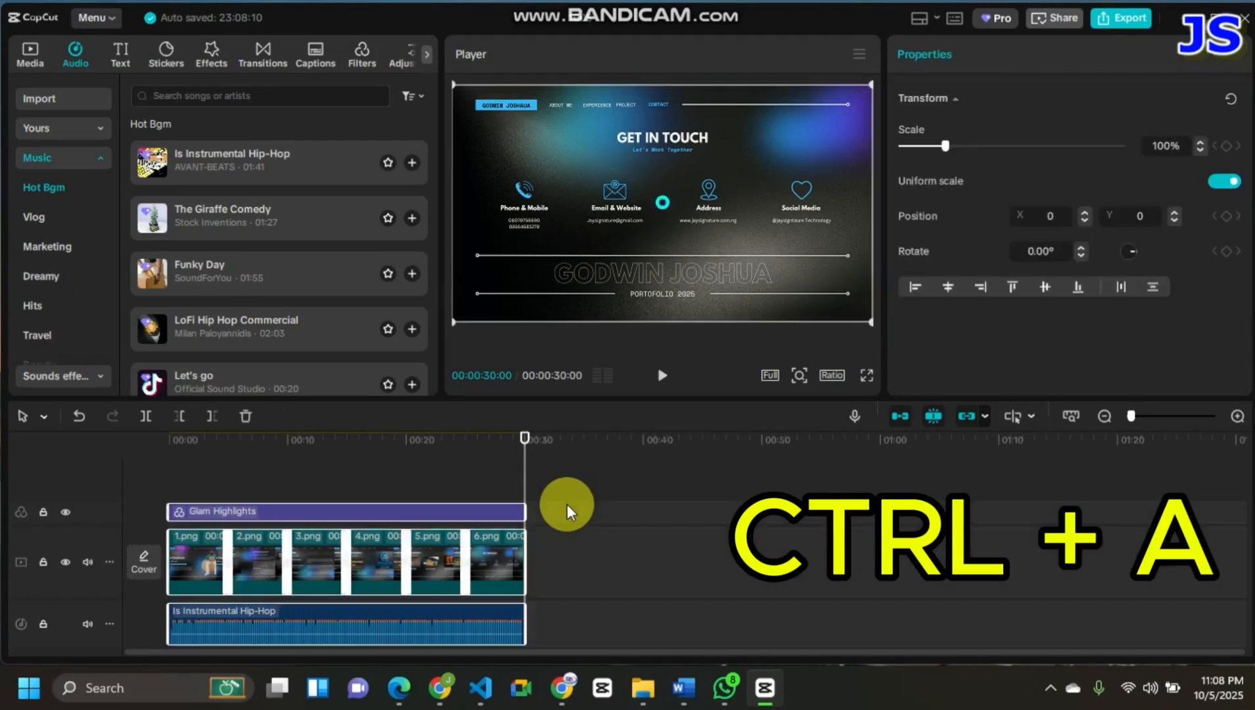
pyautogui.click(548, 464)
pyautogui.moveTo(145, 476); pyautogui.dragTo(548, 642)
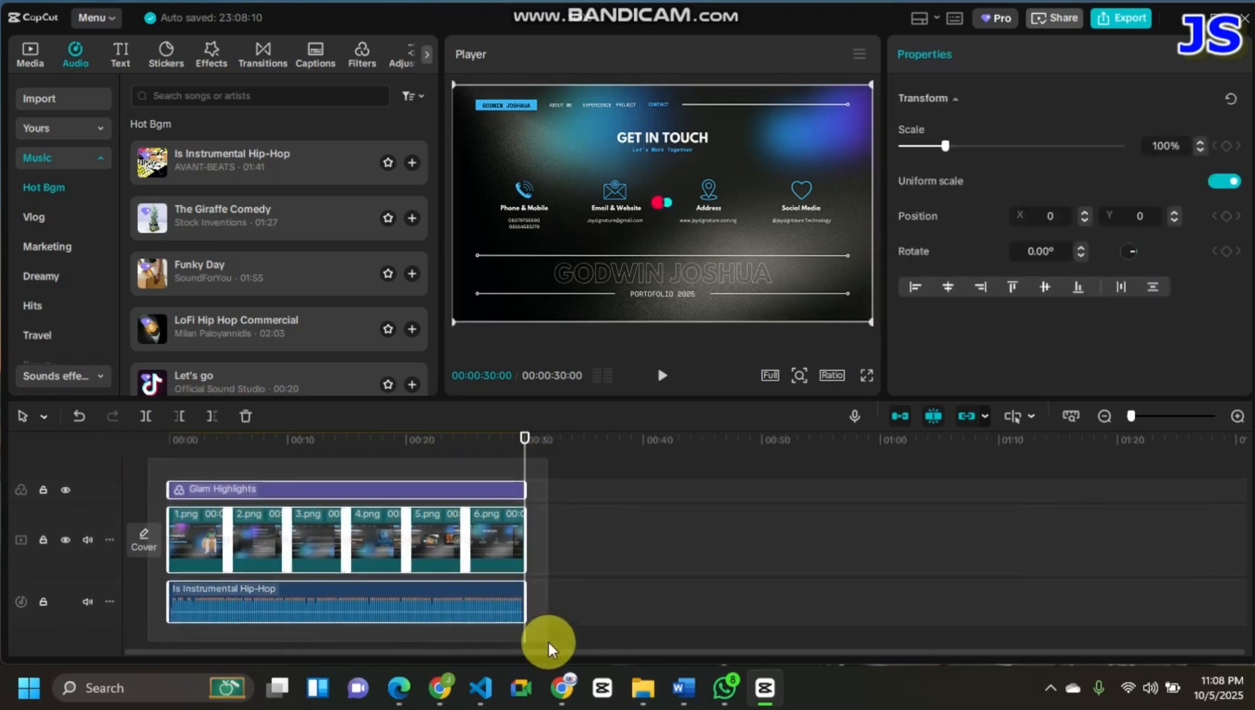
pyautogui.click(617, 528)
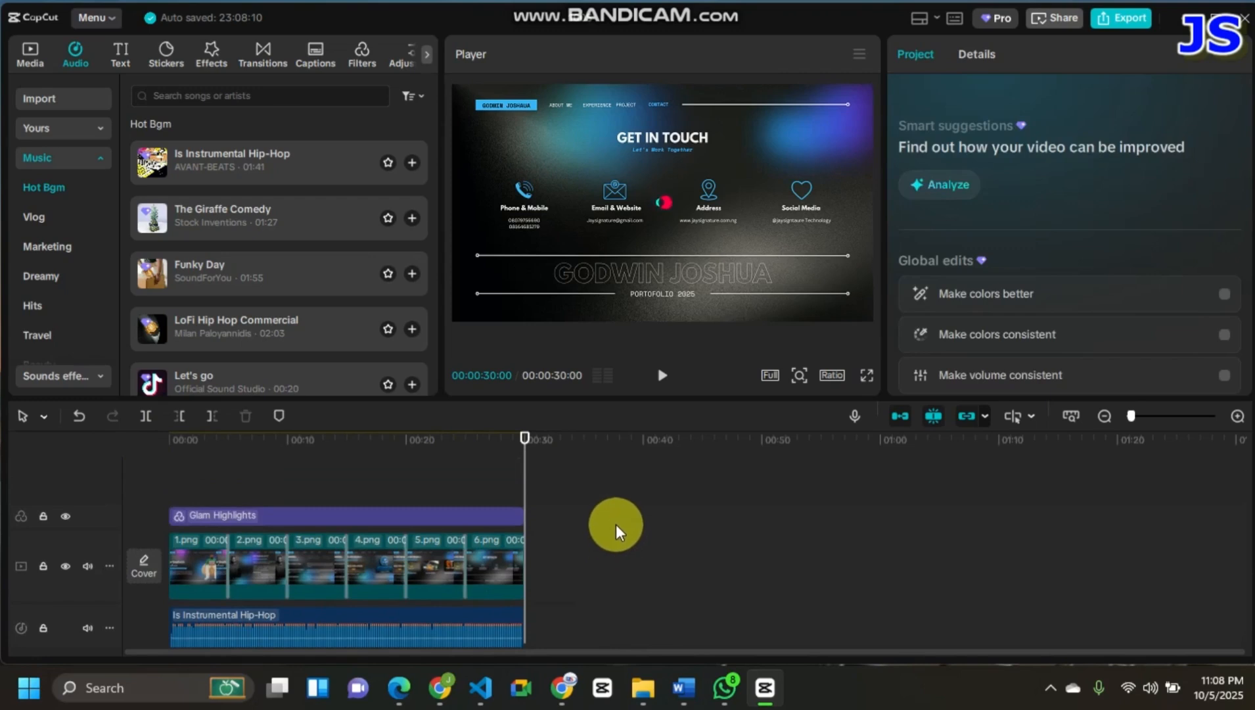
# - Combine all the filter, image and music clips on the timeline into one compound clip and pre-process it
pyautogui.hotkey('ctrl', 'a')
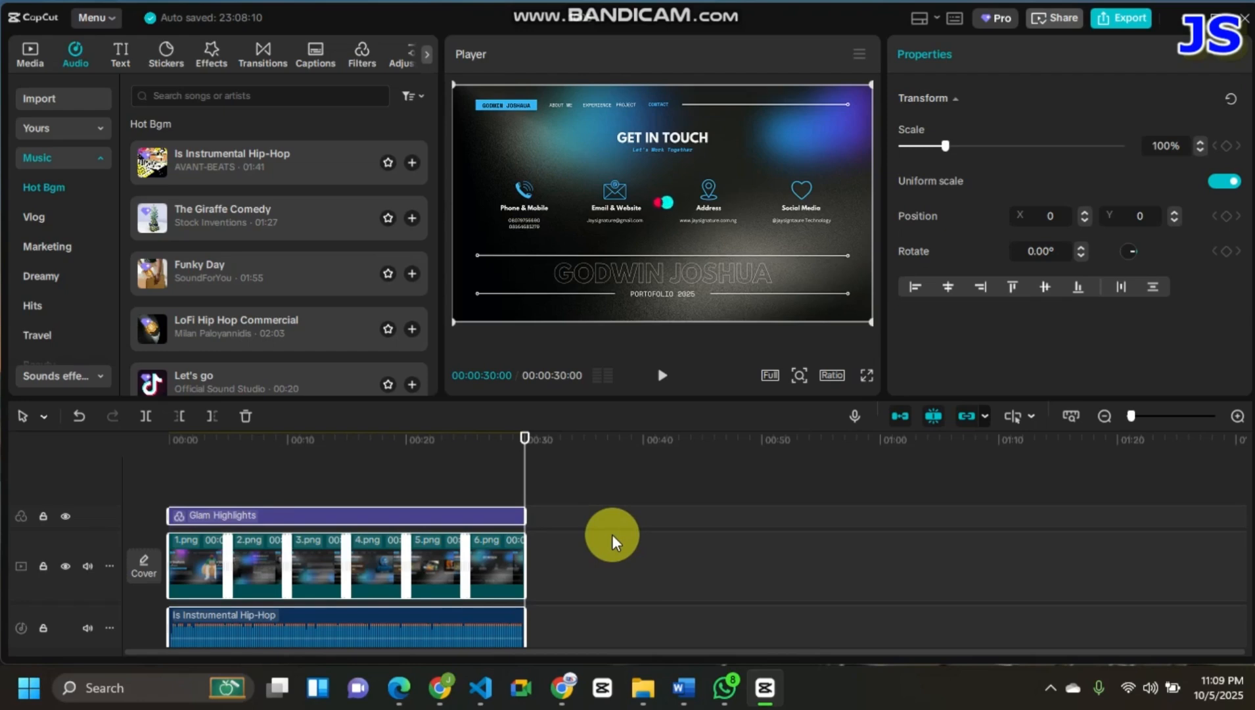
pyautogui.rightClick(363, 568)
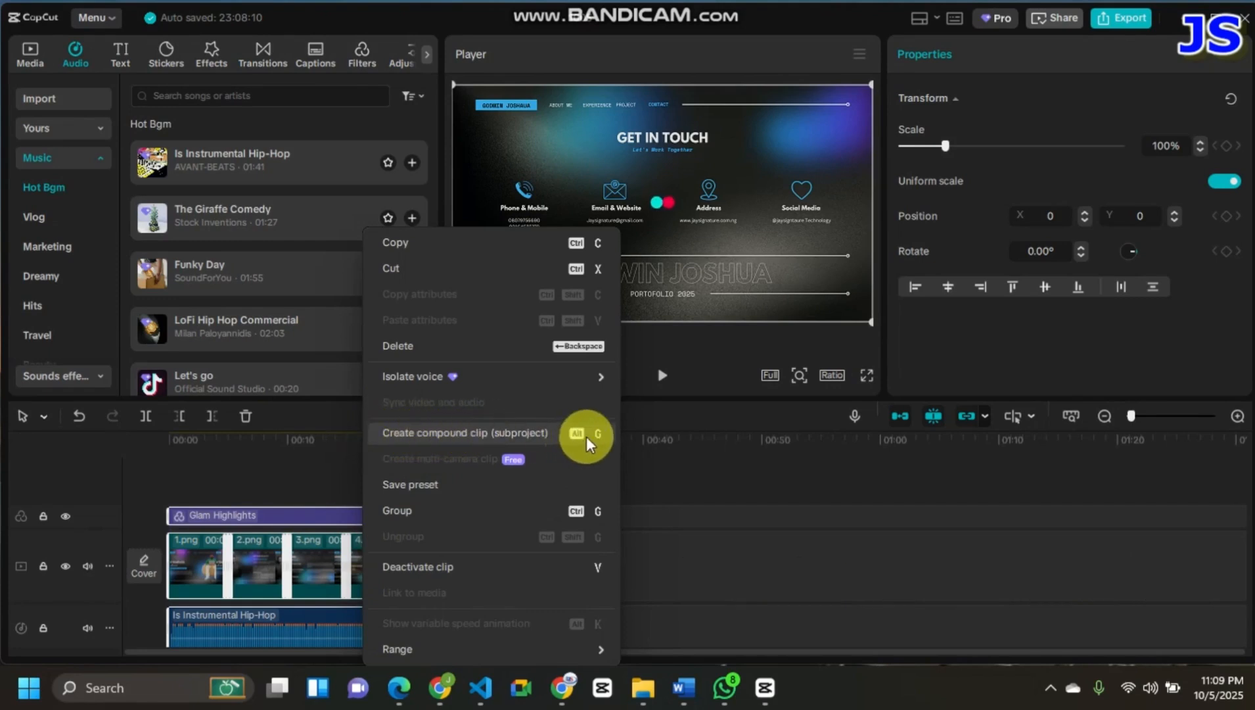
pyautogui.click(516, 431)
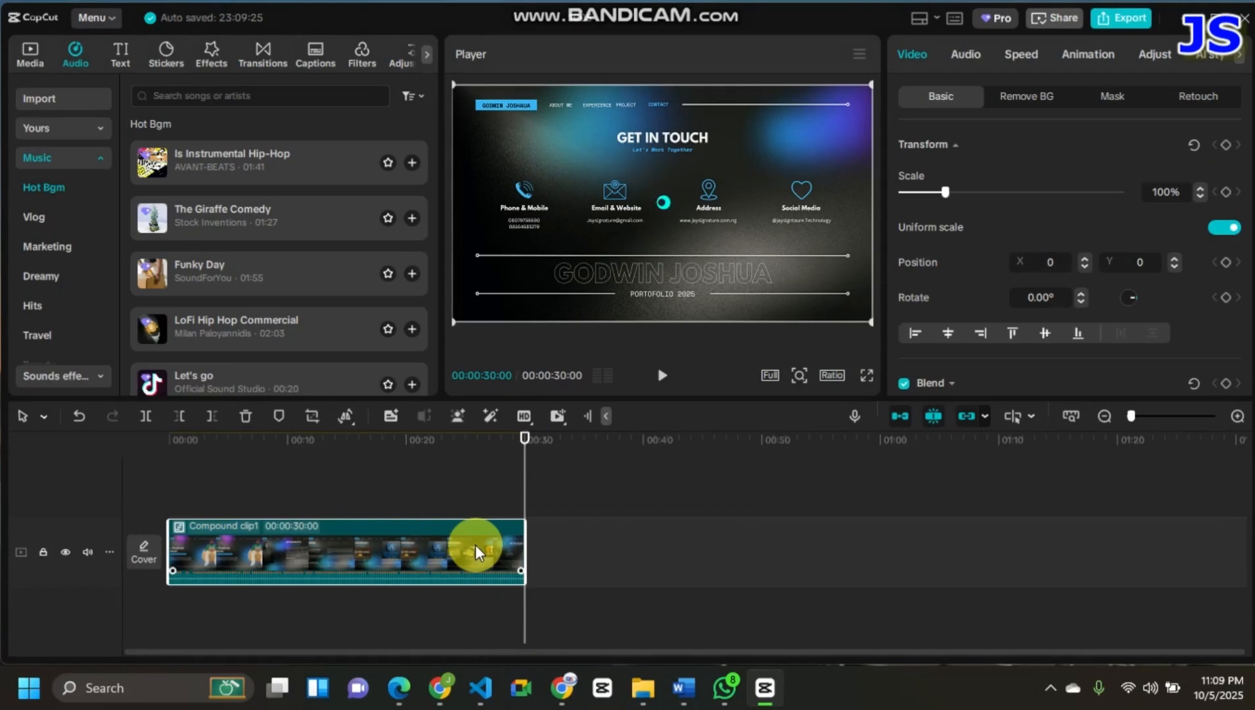
pyautogui.rightClick(307, 545)
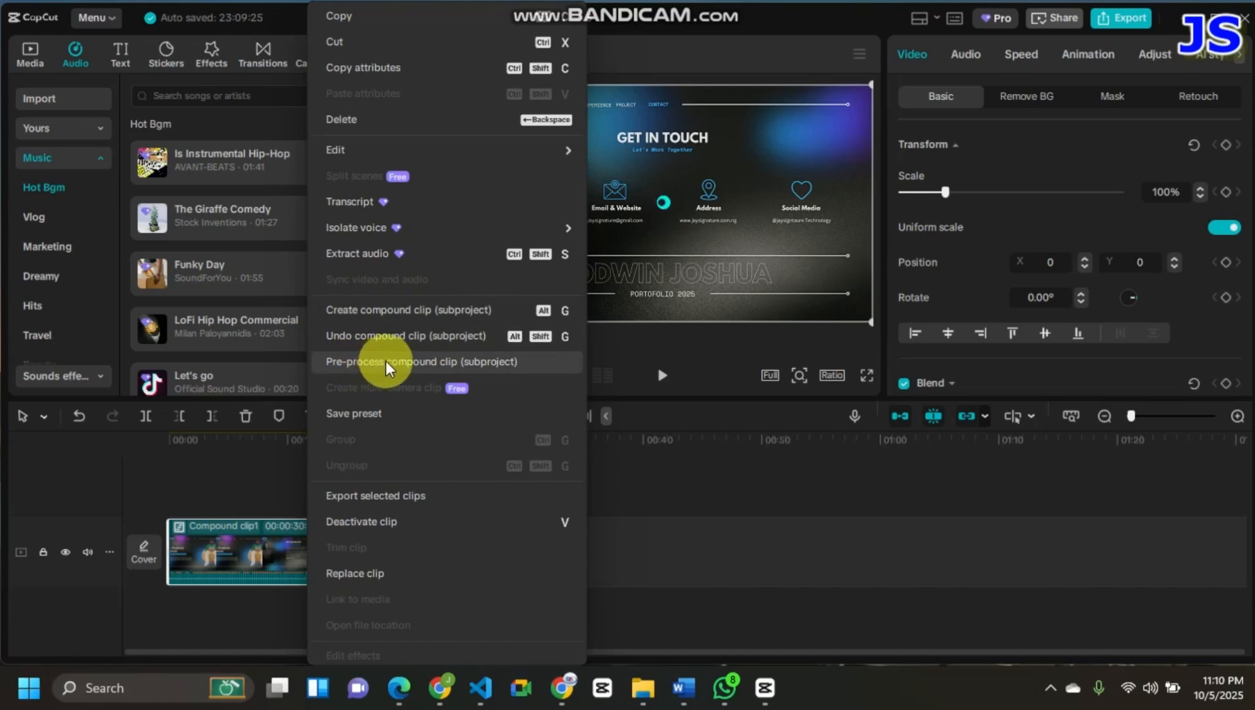
pyautogui.click(403, 363)
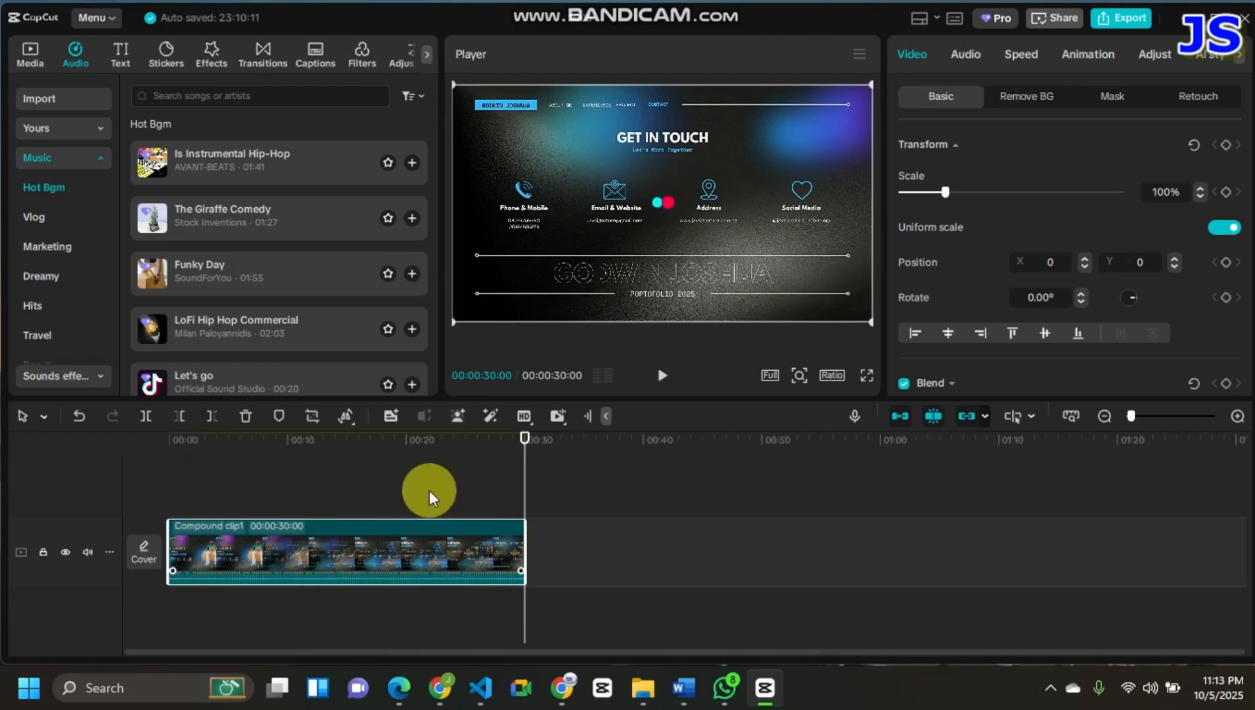
# - Play the opening seconds of the pre-processed compound clip from the start and return the playhead to the beginning
pyautogui.moveTo(523, 438); pyautogui.dragTo(8, 476)
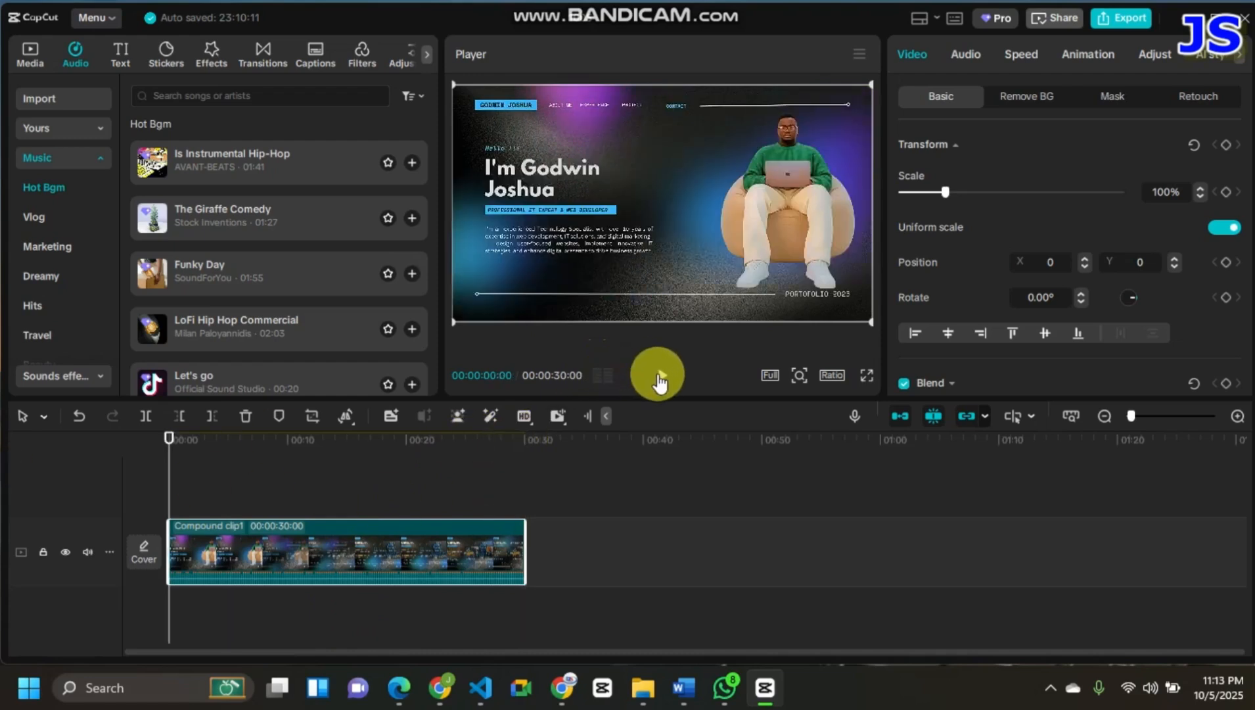
pyautogui.click(662, 375)
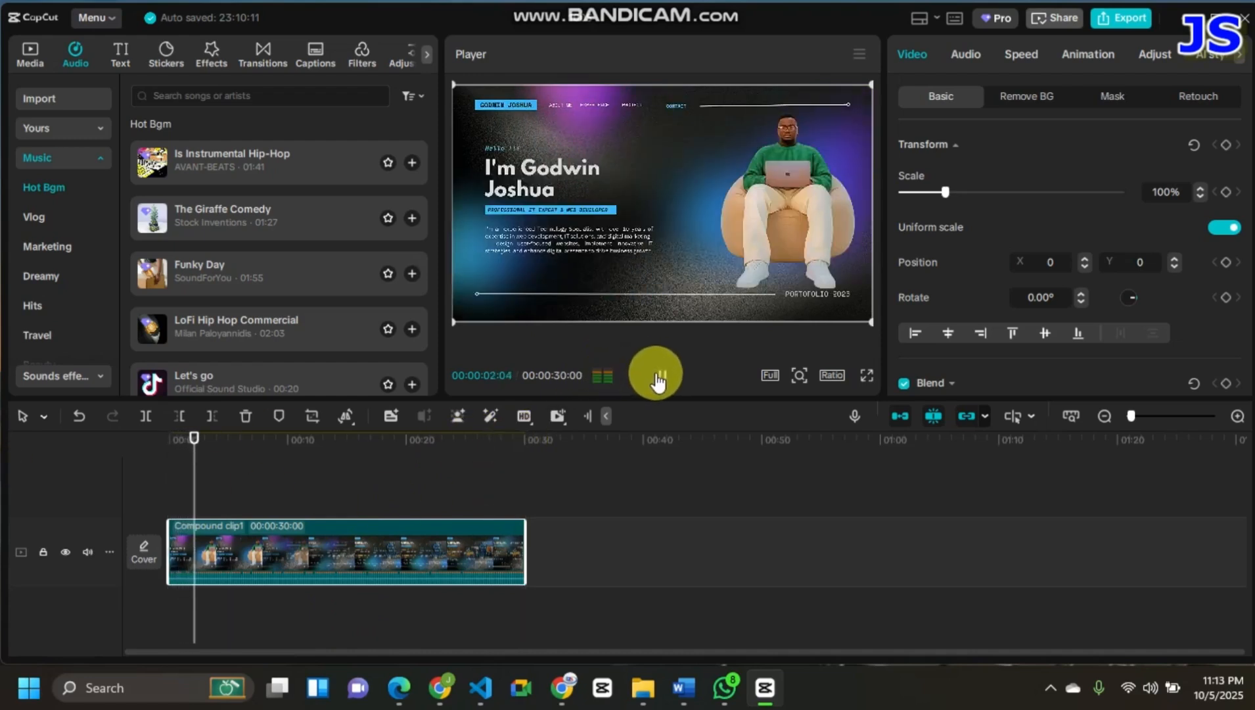
pyautogui.click(659, 377)
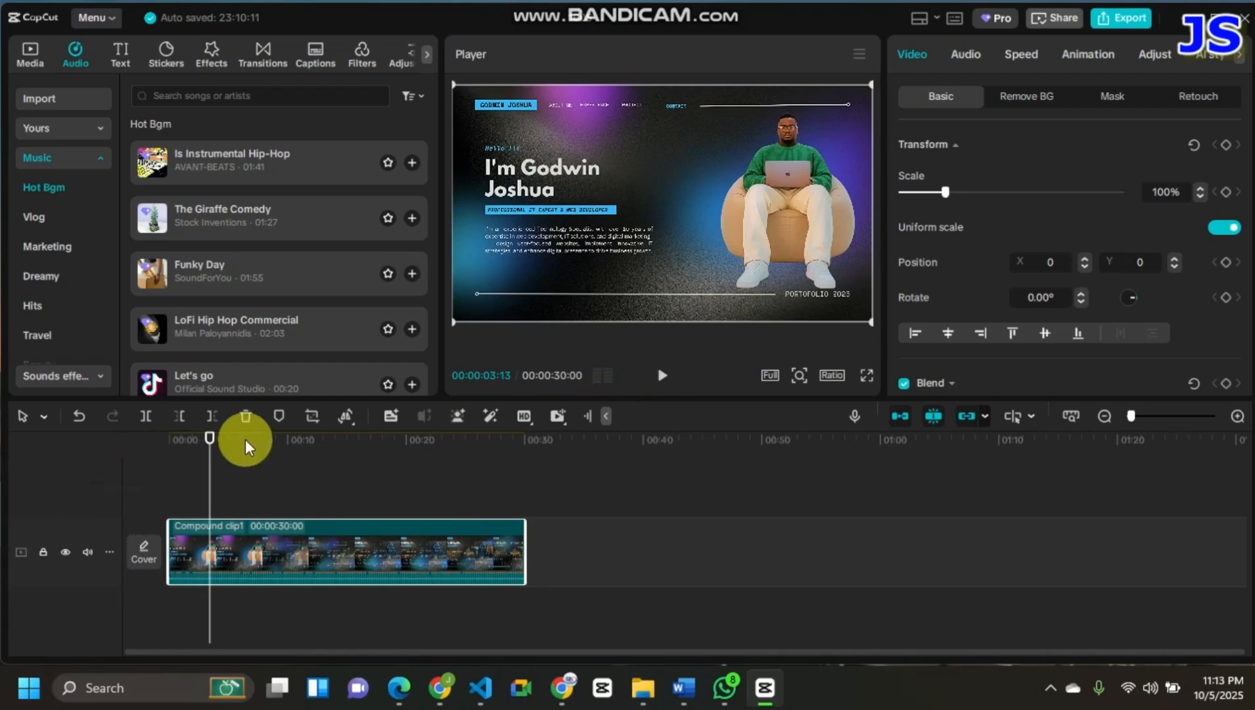
pyautogui.moveTo(215, 447); pyautogui.dragTo(42, 412)
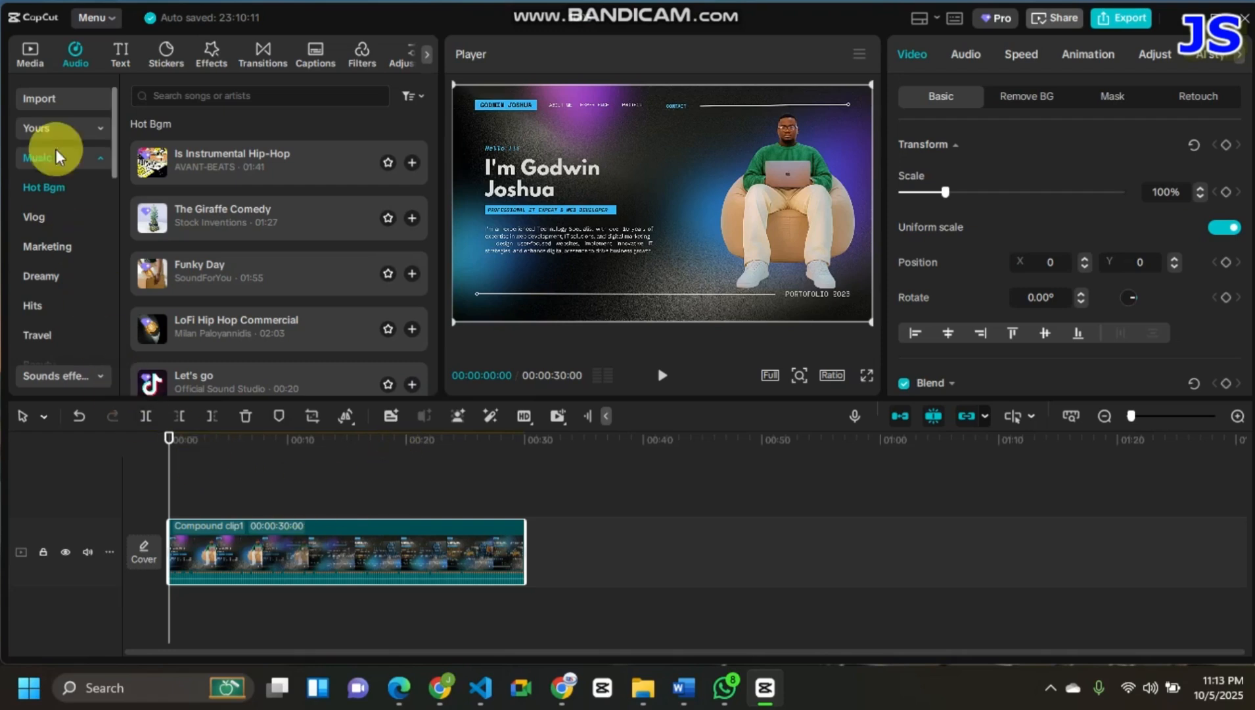
pyautogui.click(33, 61)
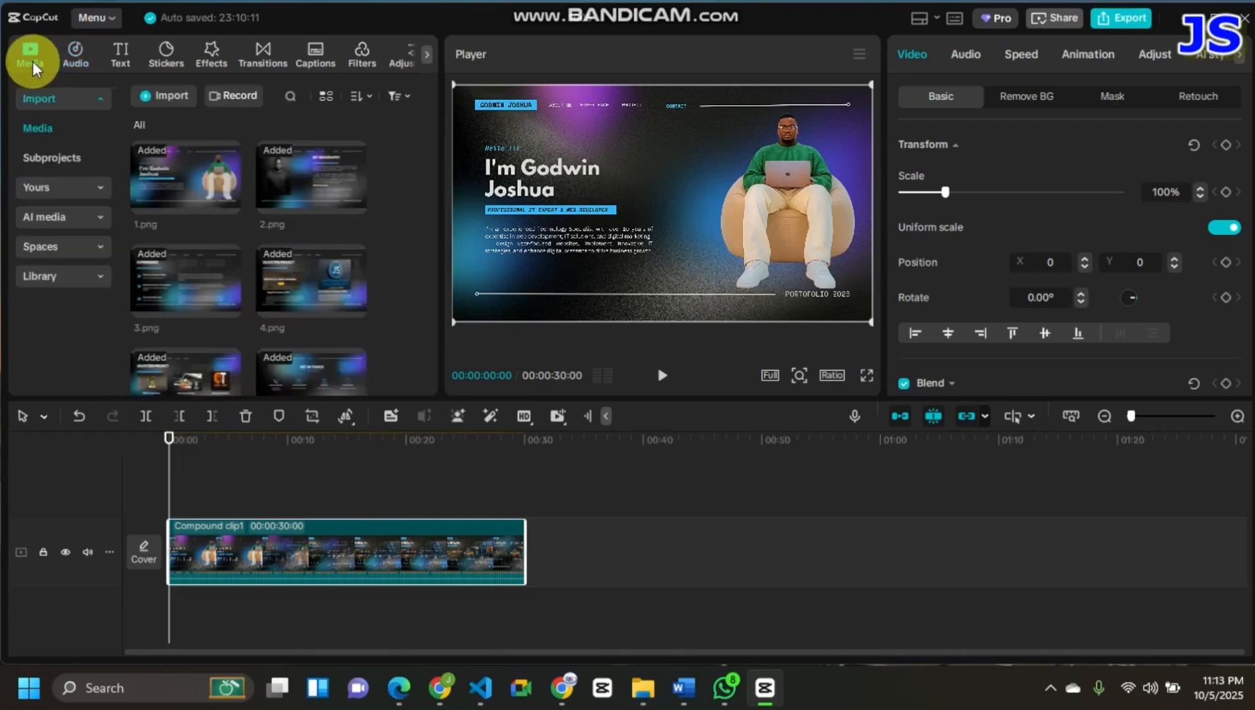
pyautogui.click(156, 104)
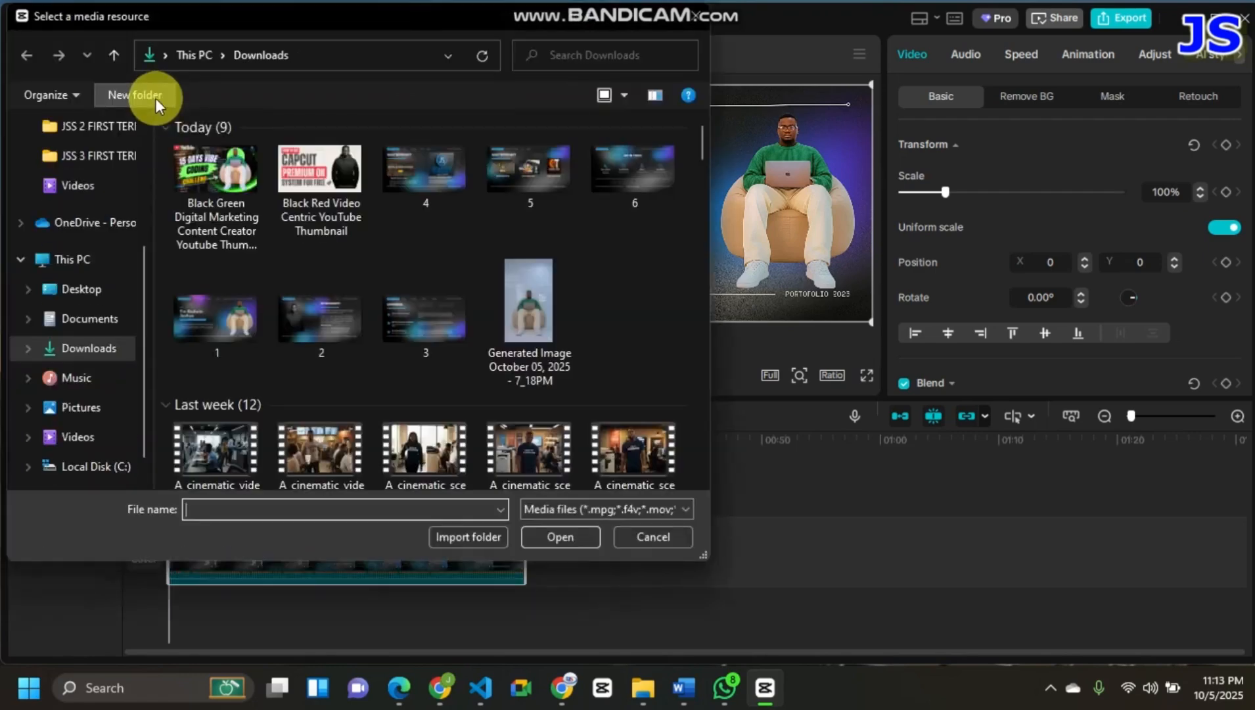
pyautogui.click(79, 287)
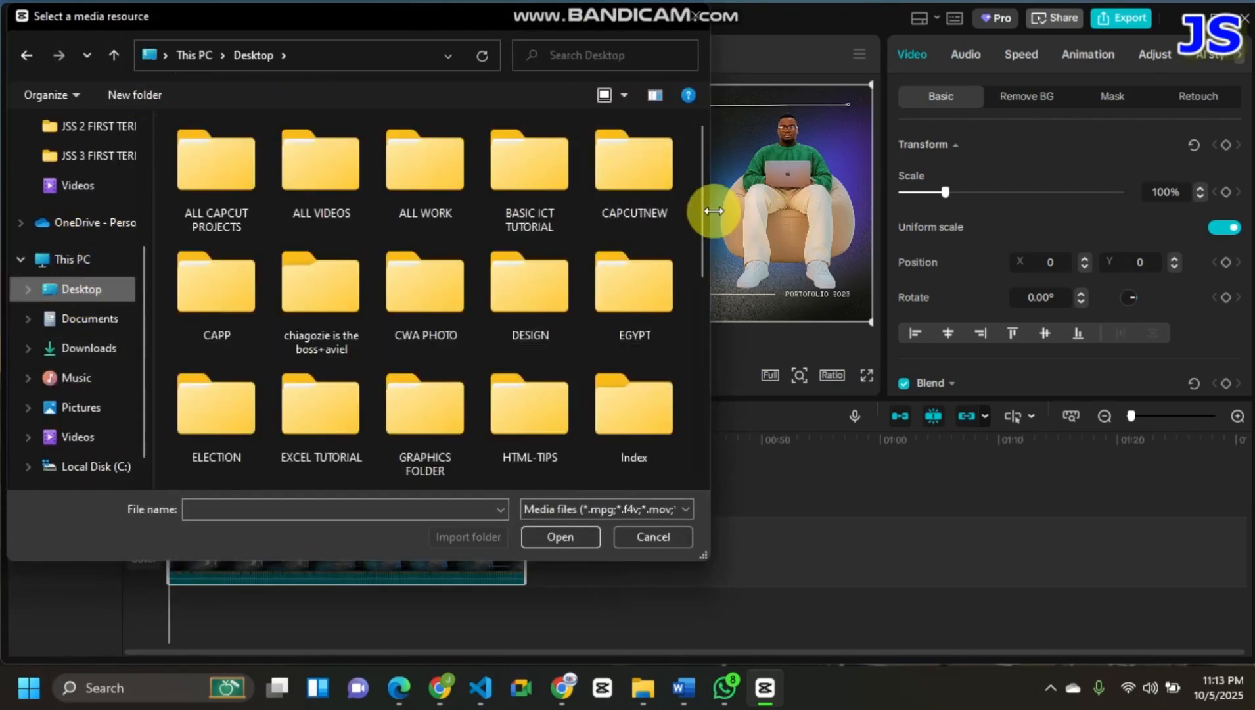
pyautogui.click(628, 206)
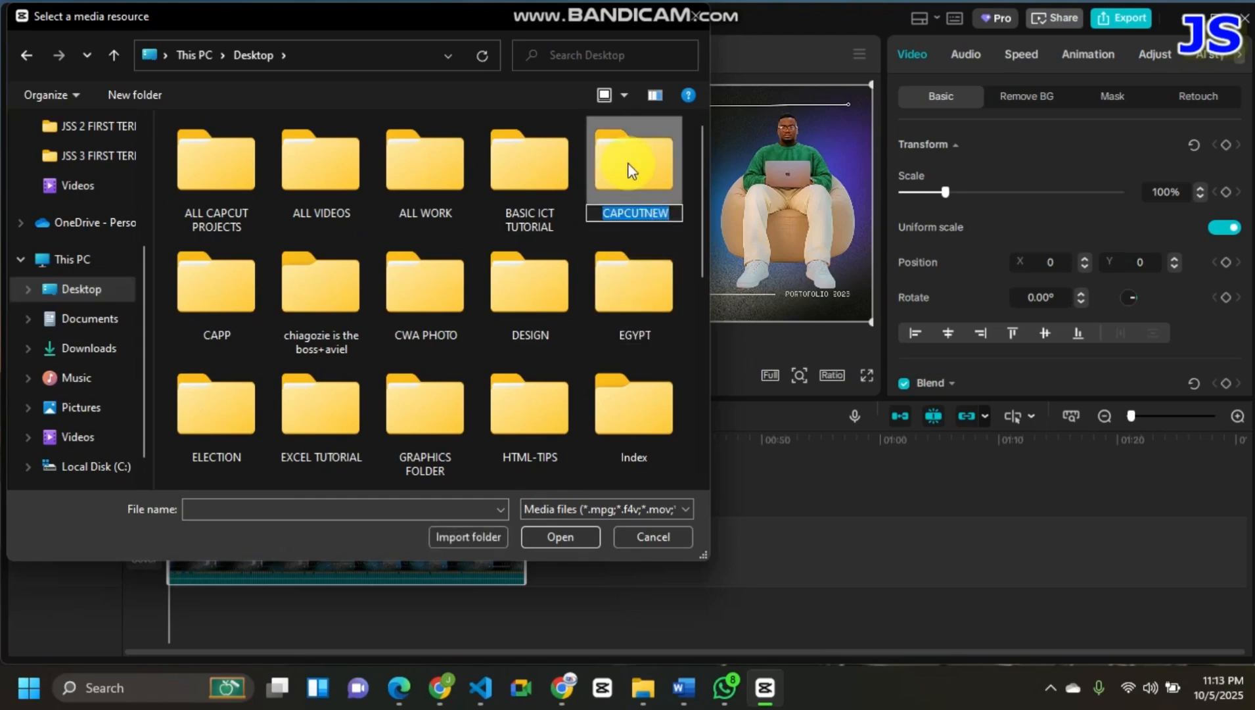
pyautogui.click(558, 538)
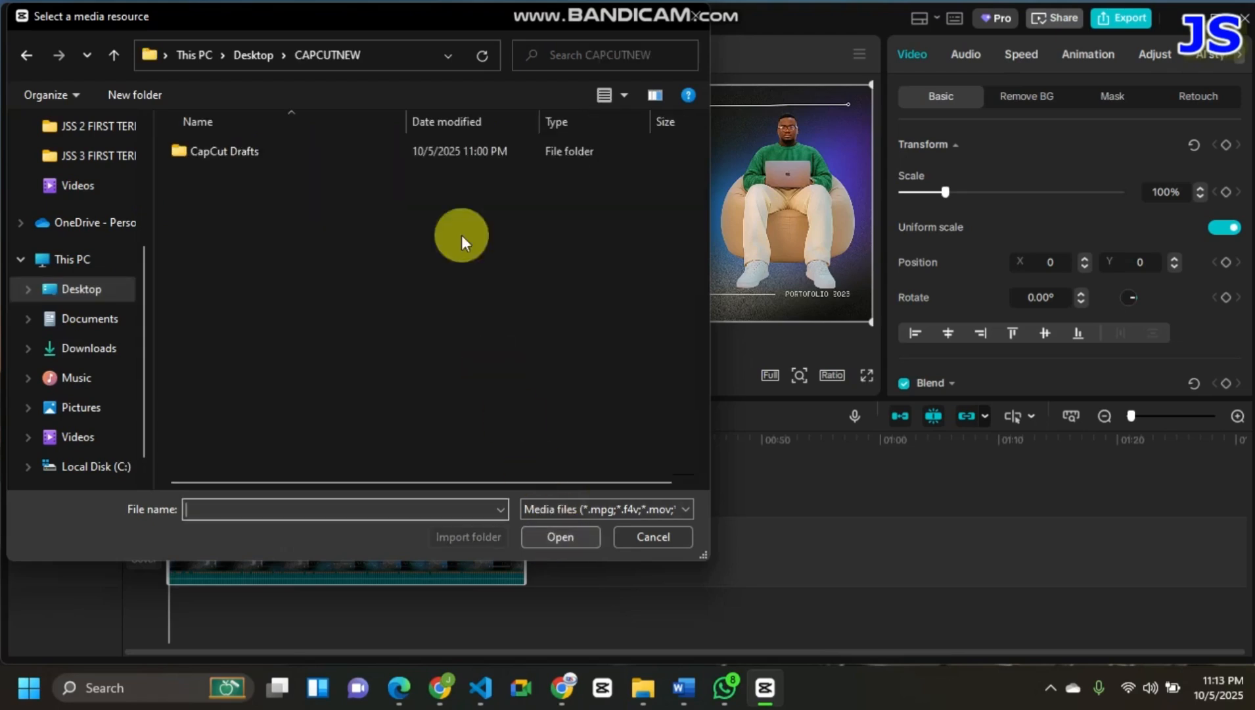
pyautogui.moveTo(467, 6); pyautogui.dragTo(454, 227)
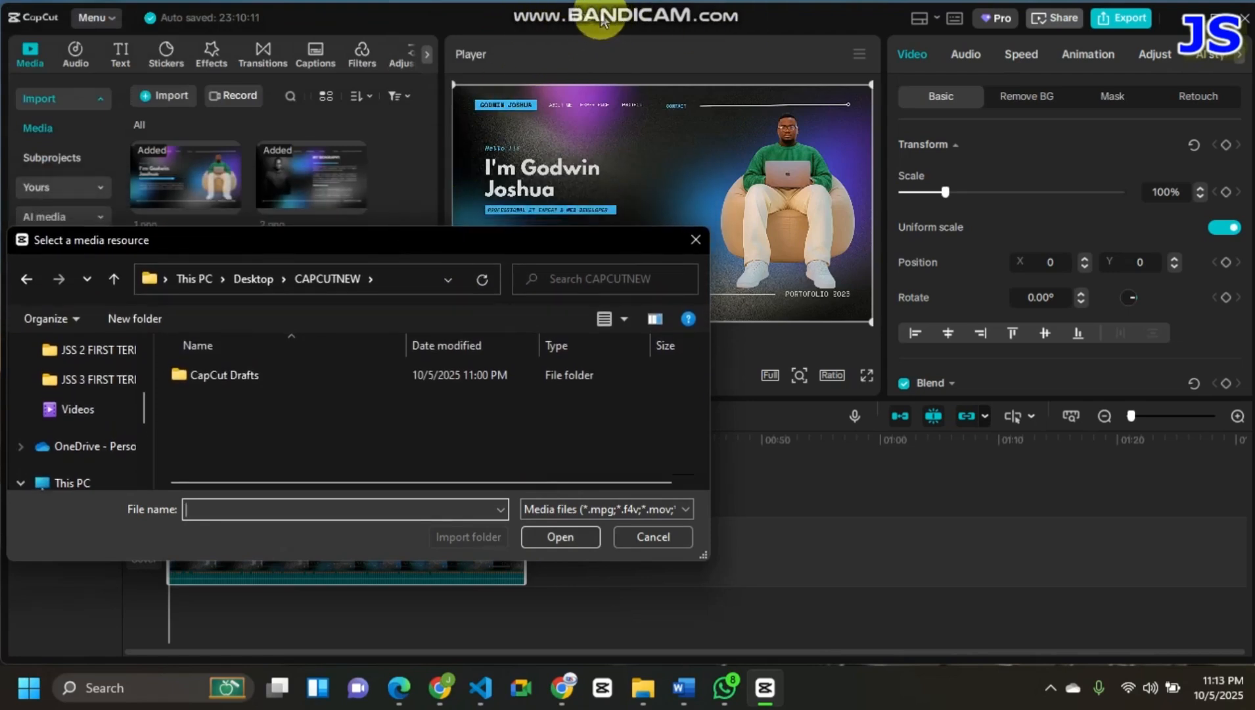
pyautogui.moveTo(474, 241); pyautogui.dragTo(517, 57)
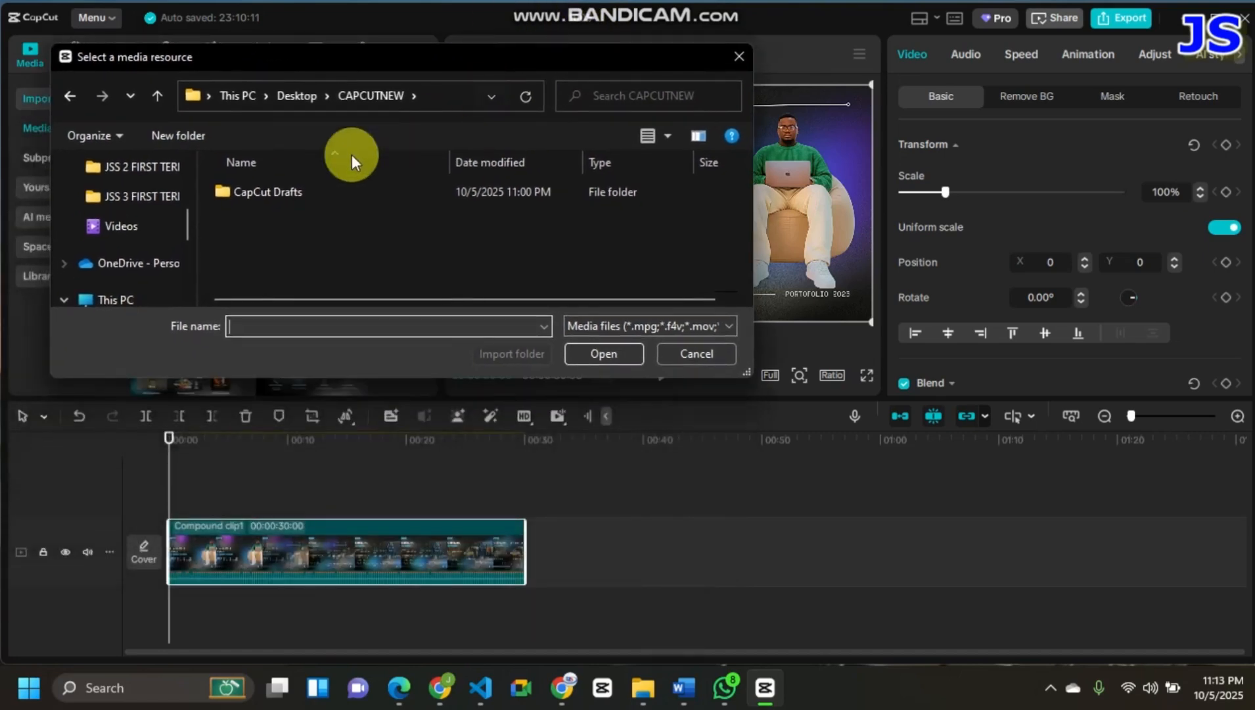
pyautogui.click(739, 56)
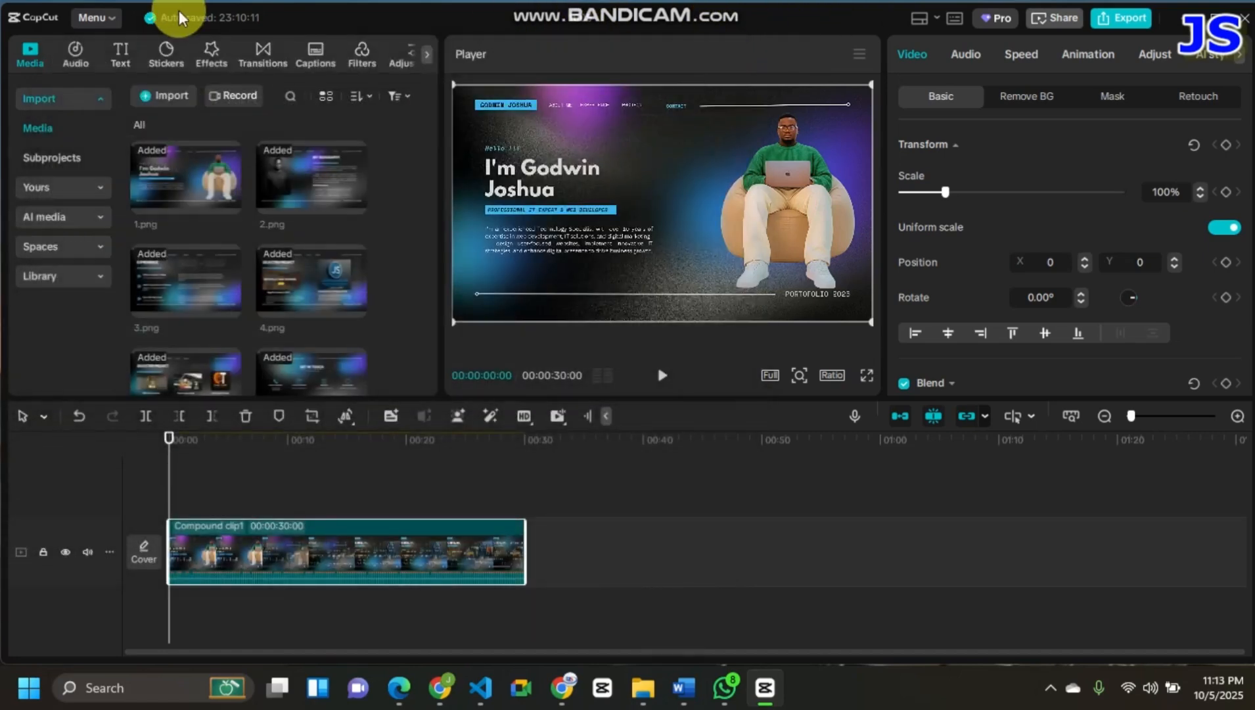
# - Start a media import and browse to the project folder Desktop > CAPCUTNEW > CapCut Drafts > 1005
pyautogui.click(149, 90)
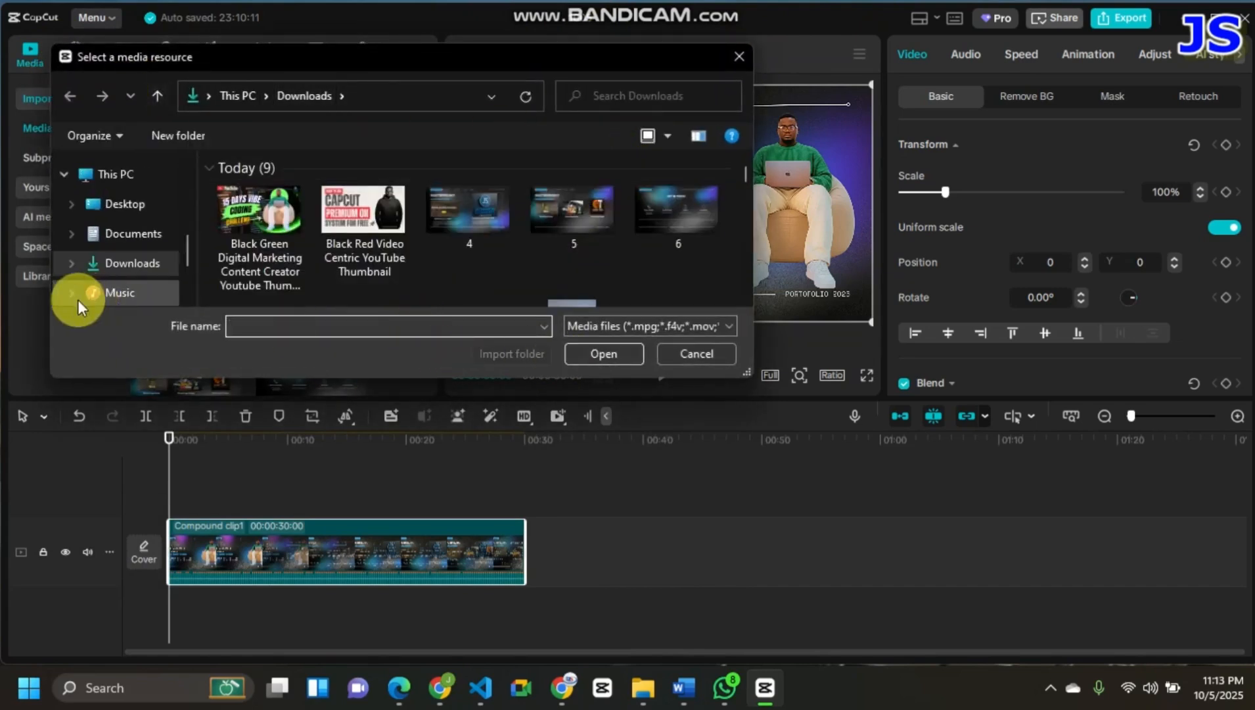
pyautogui.click(125, 205)
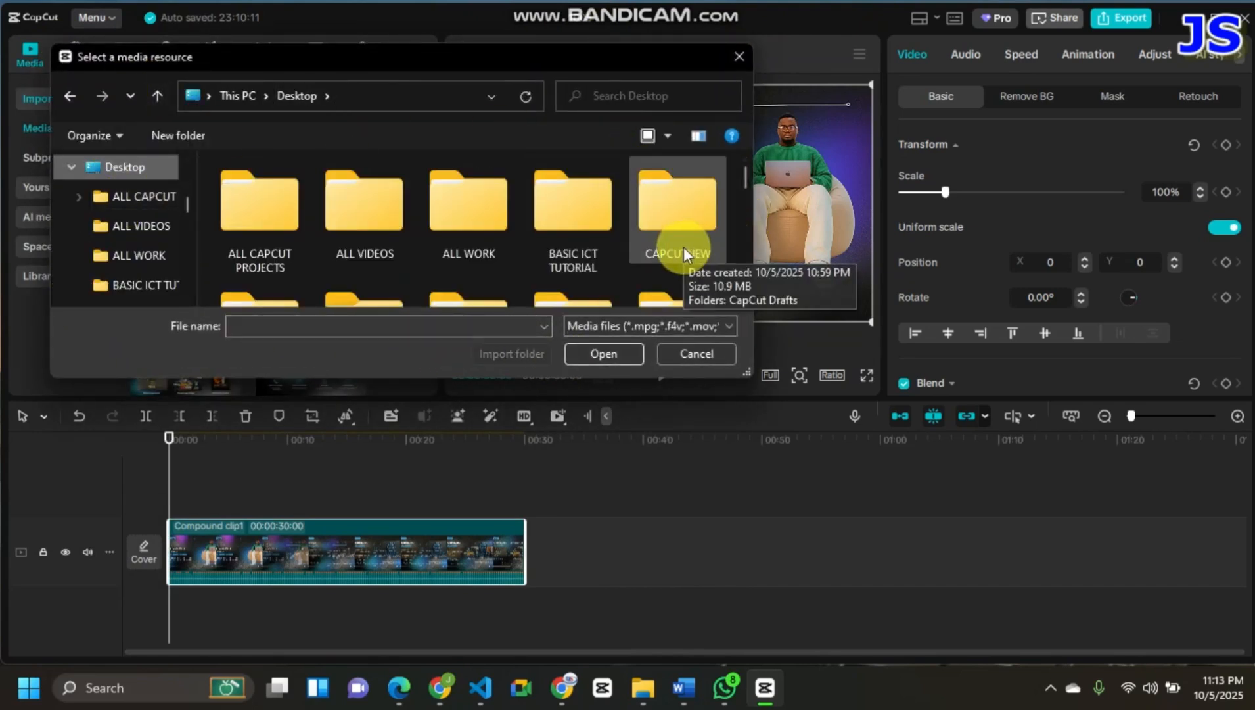
pyautogui.click(673, 211)
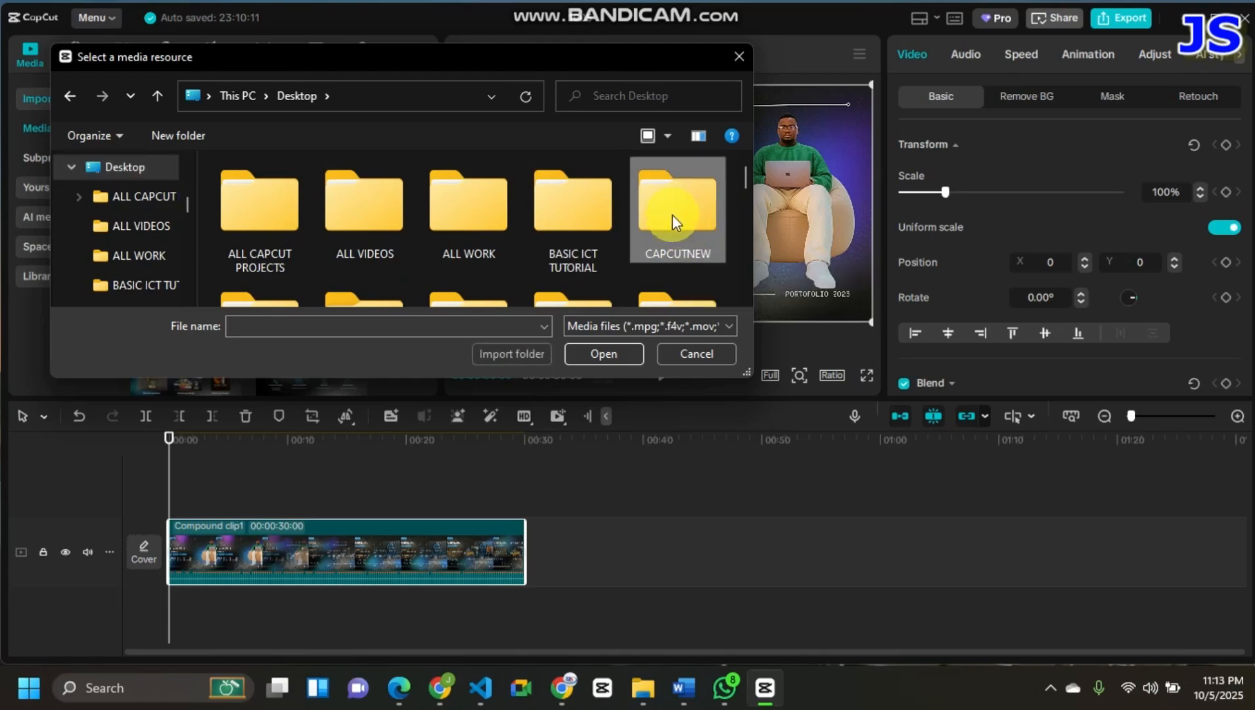
pyautogui.click(610, 348)
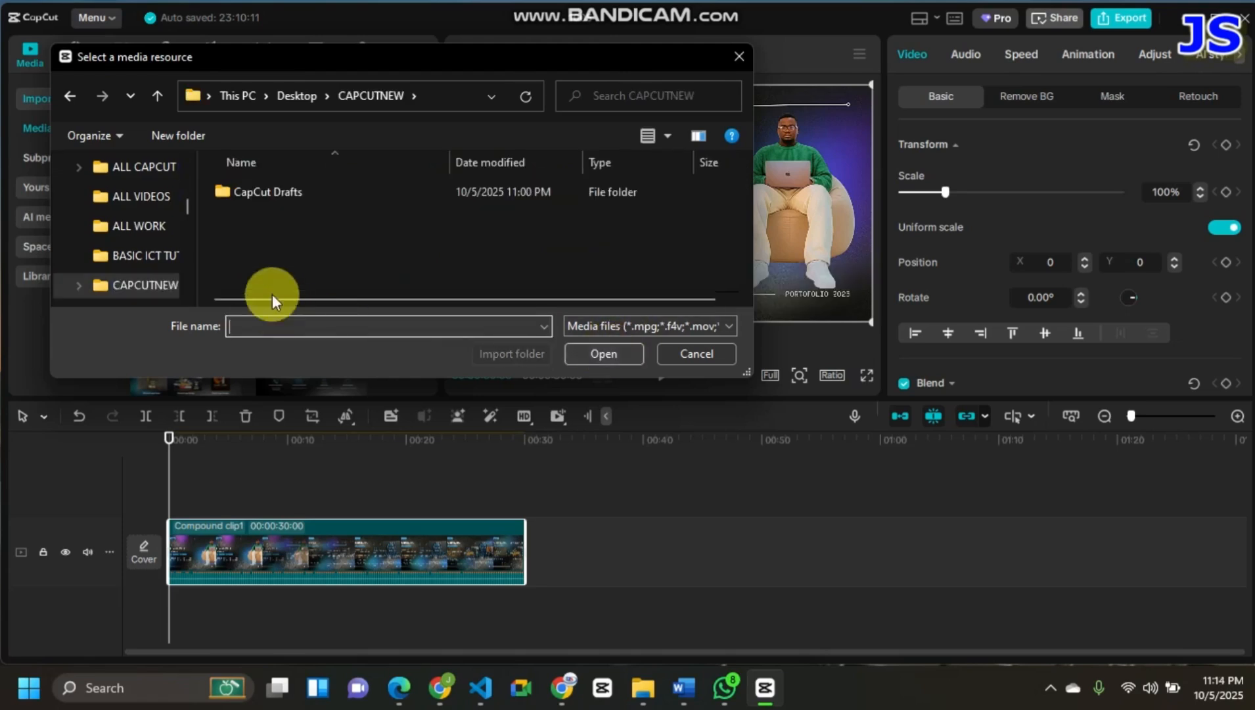
pyautogui.click(300, 199)
pyautogui.click(606, 353)
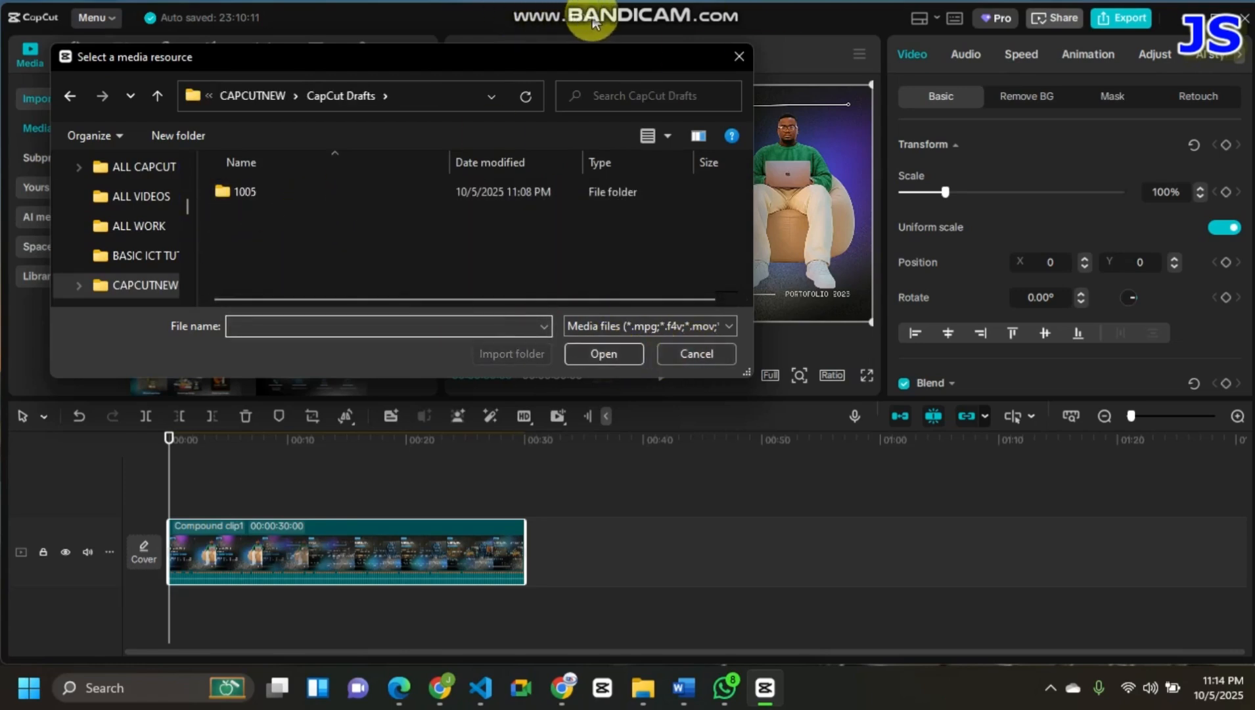
pyautogui.click(302, 185)
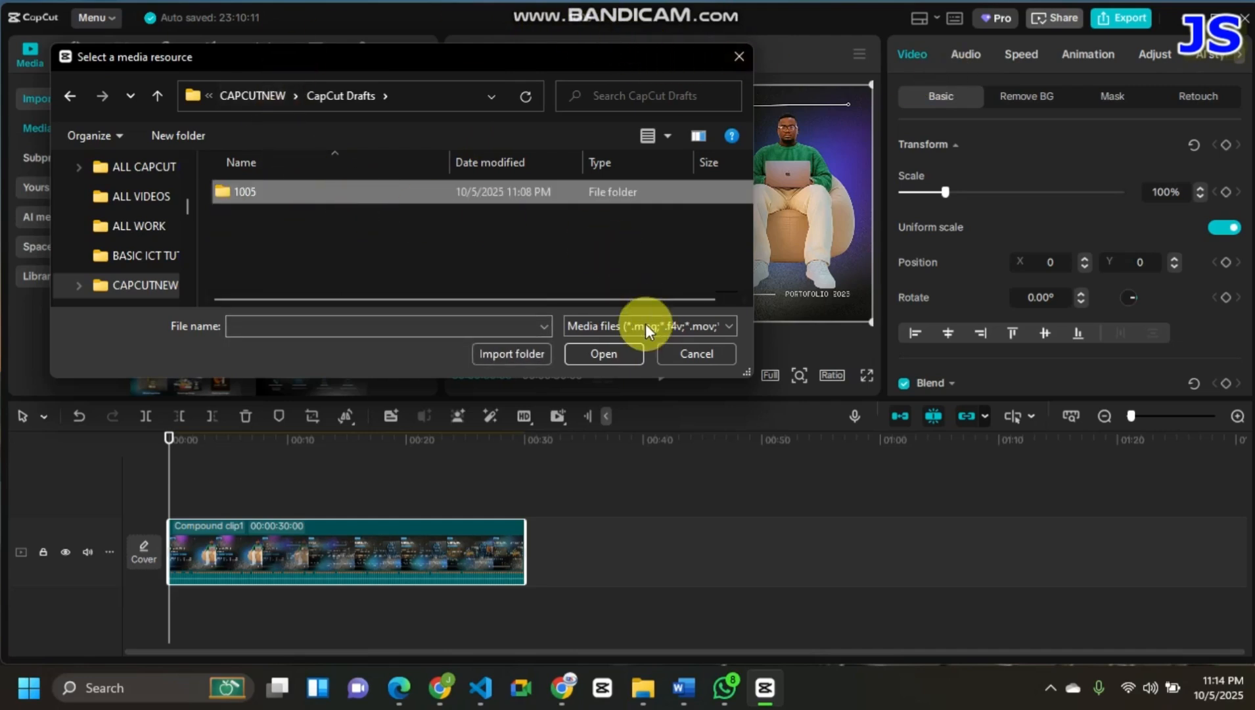
pyautogui.click(586, 366)
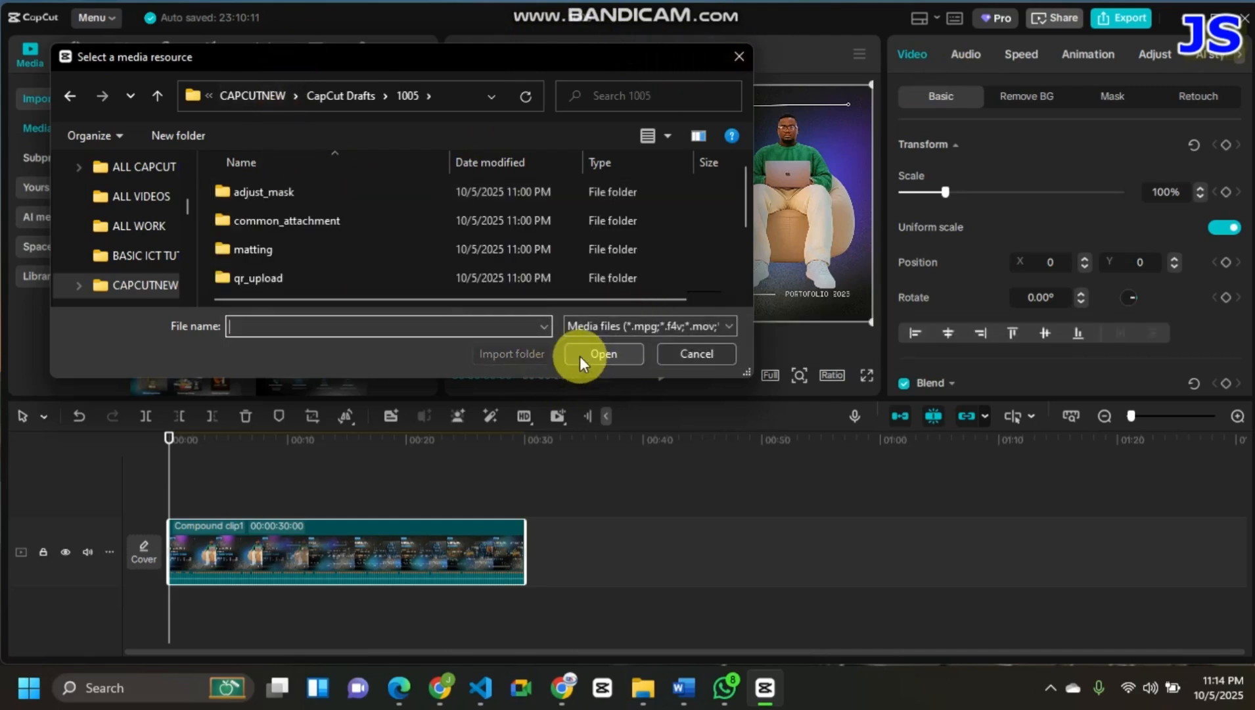
# - Import the rendered video 01DDB25D-552B-4e62-A385-D73391AAB7B3_video from the project's Resources > combination folder, not the alpha file
pyautogui.moveTo(414, 377); pyautogui.dragTo(394, 513)
pyautogui.click(314, 305)
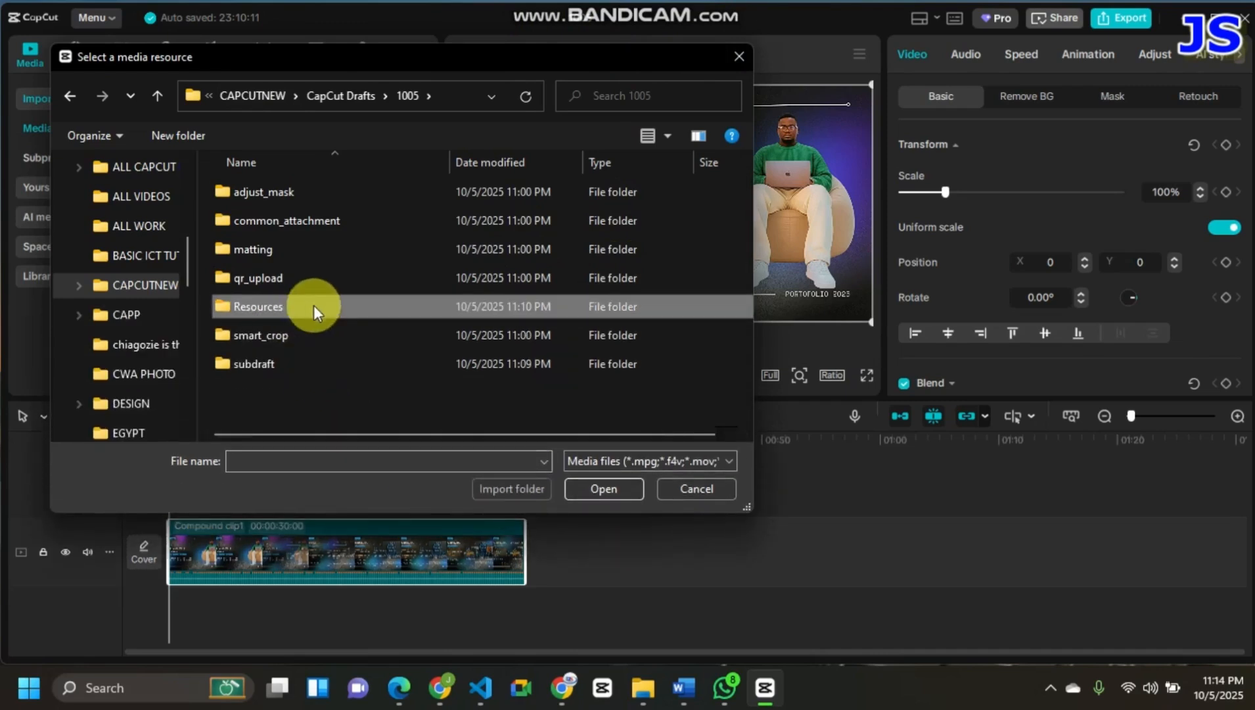
pyautogui.click(603, 488)
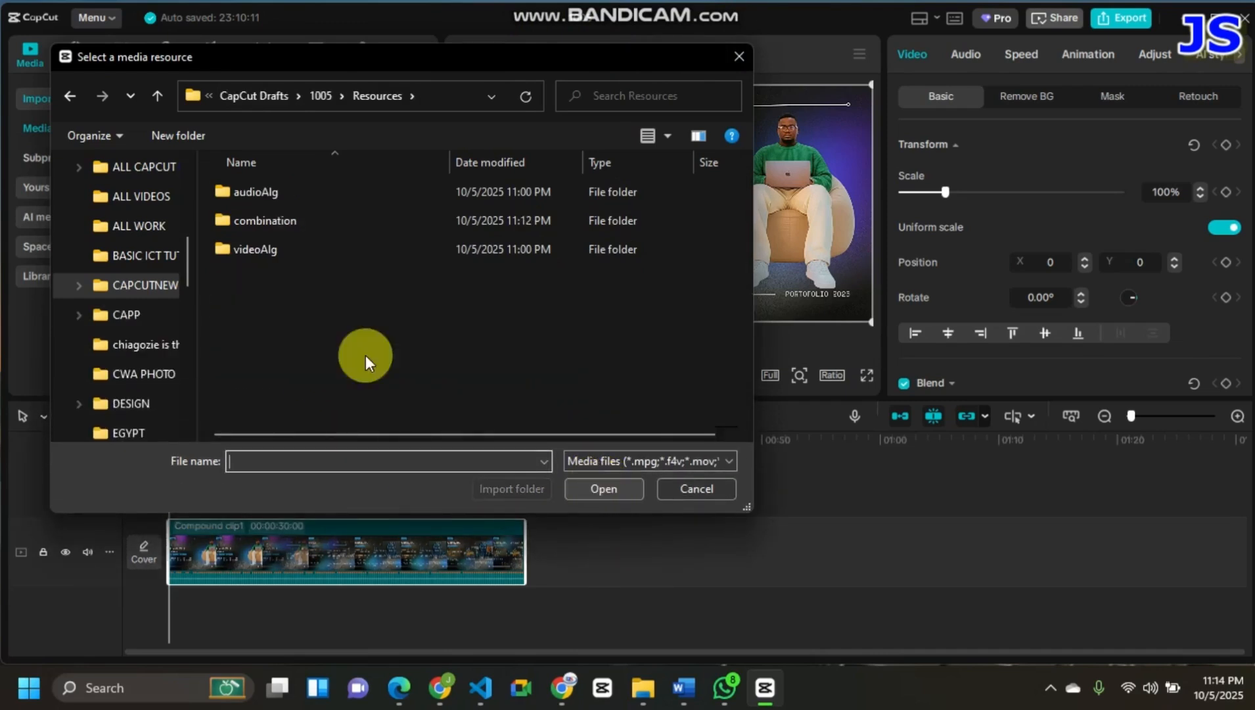
pyautogui.click(583, 489)
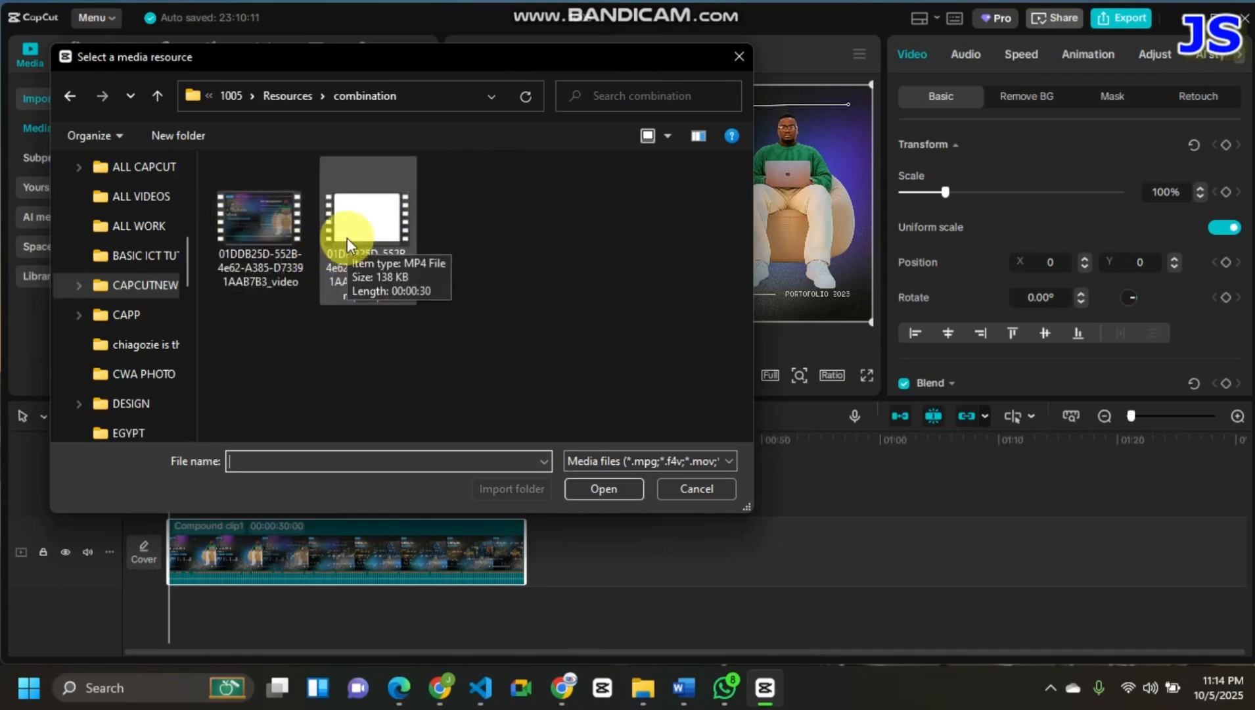
pyautogui.click(254, 233)
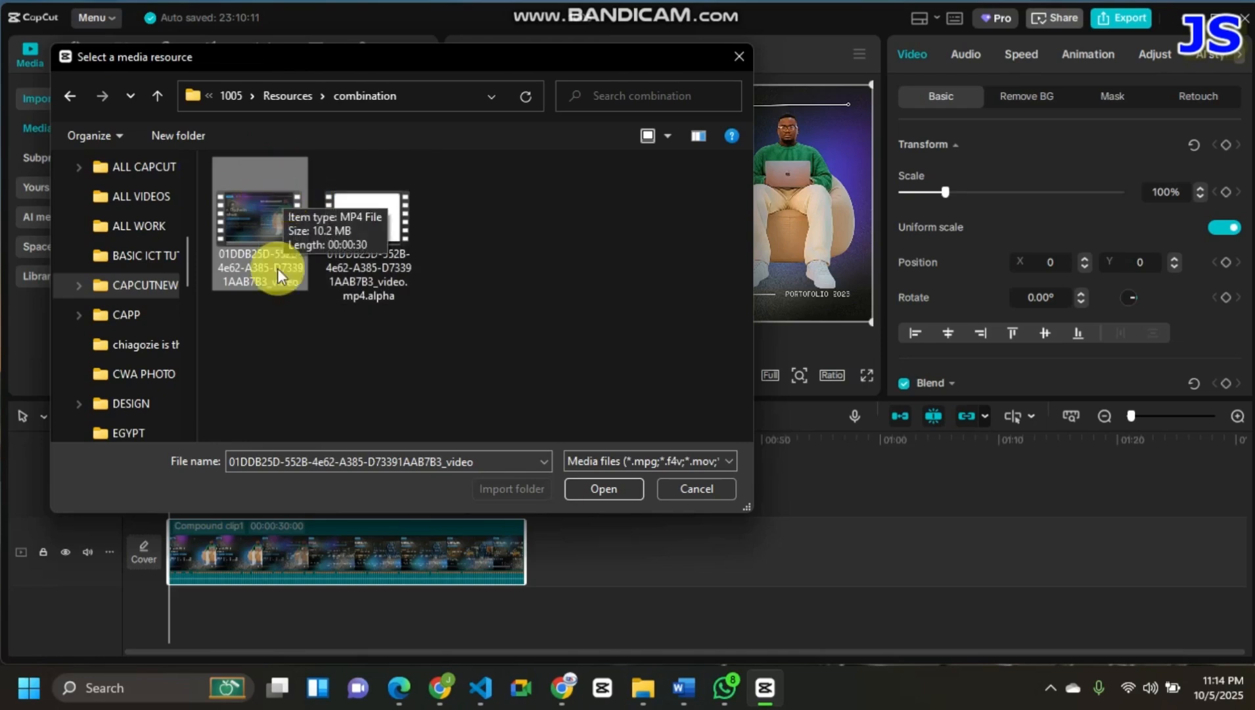
pyautogui.click(605, 493)
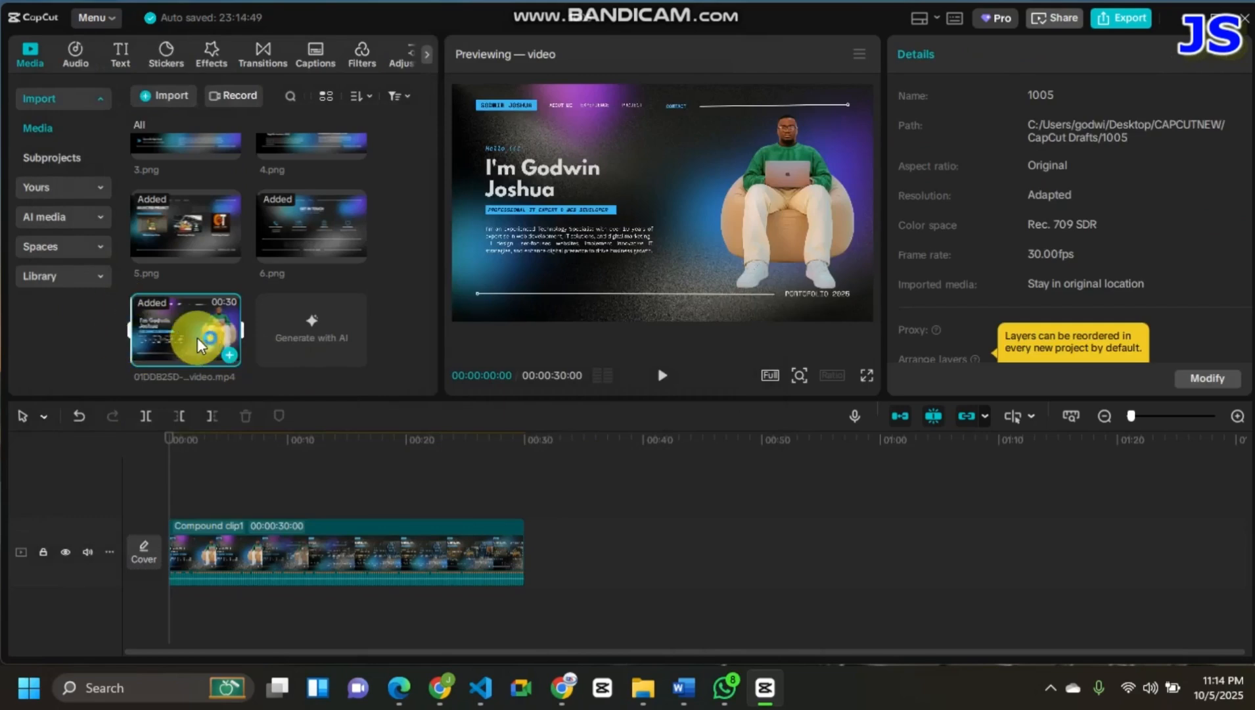
# - Place the imported rendered video at the start of the timeline and delete the compound clip that follows it
pyautogui.moveTo(188, 323); pyautogui.dragTo(194, 448)
pyautogui.moveTo(176, 536); pyautogui.dragTo(177, 536)
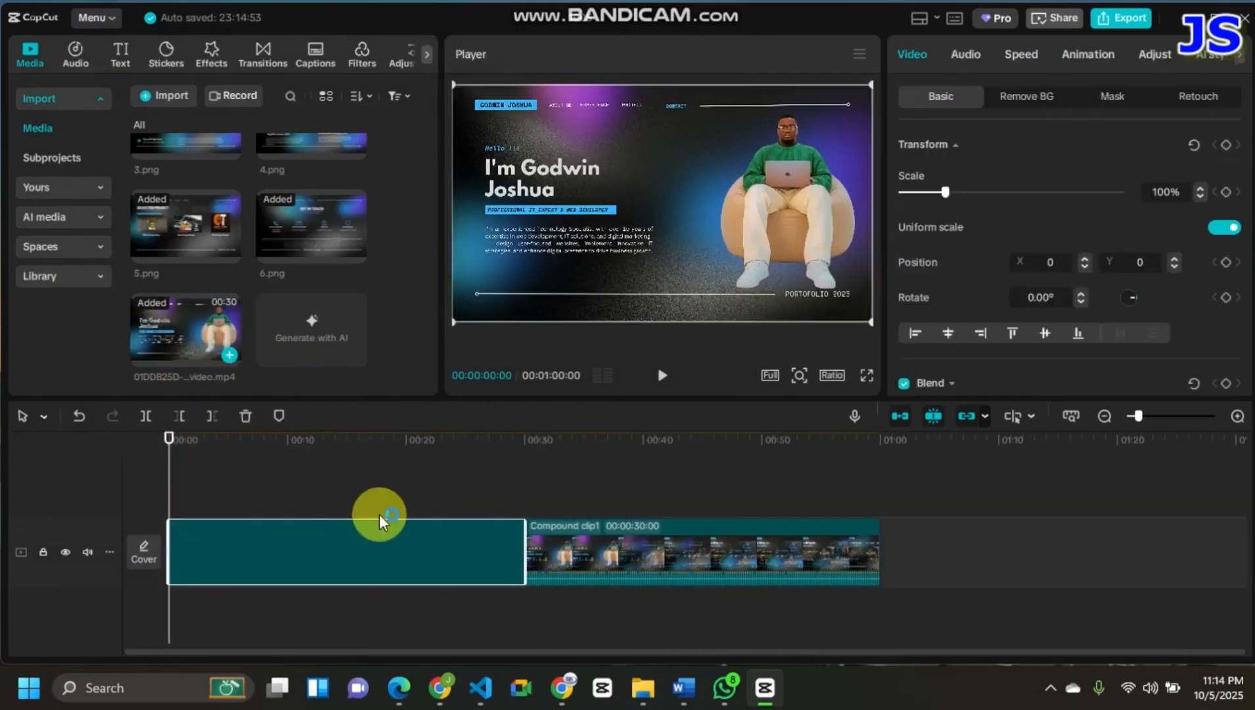
pyautogui.click(714, 542)
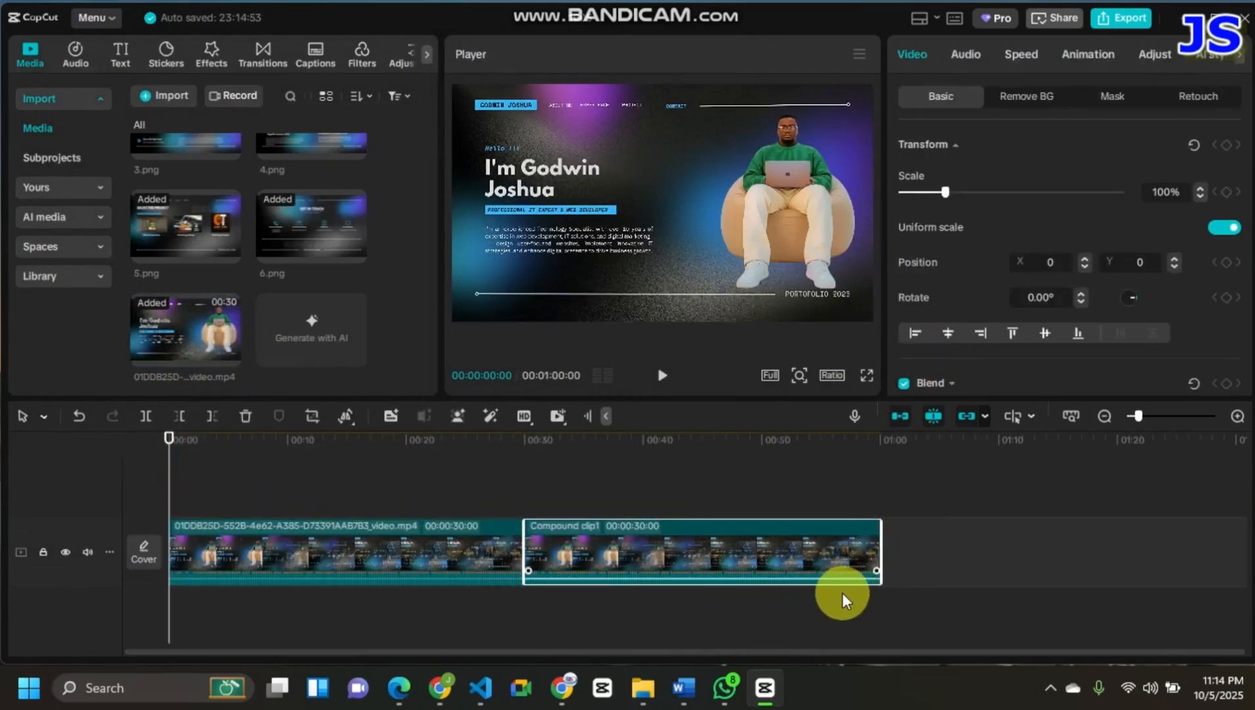
pyautogui.press('Delete')
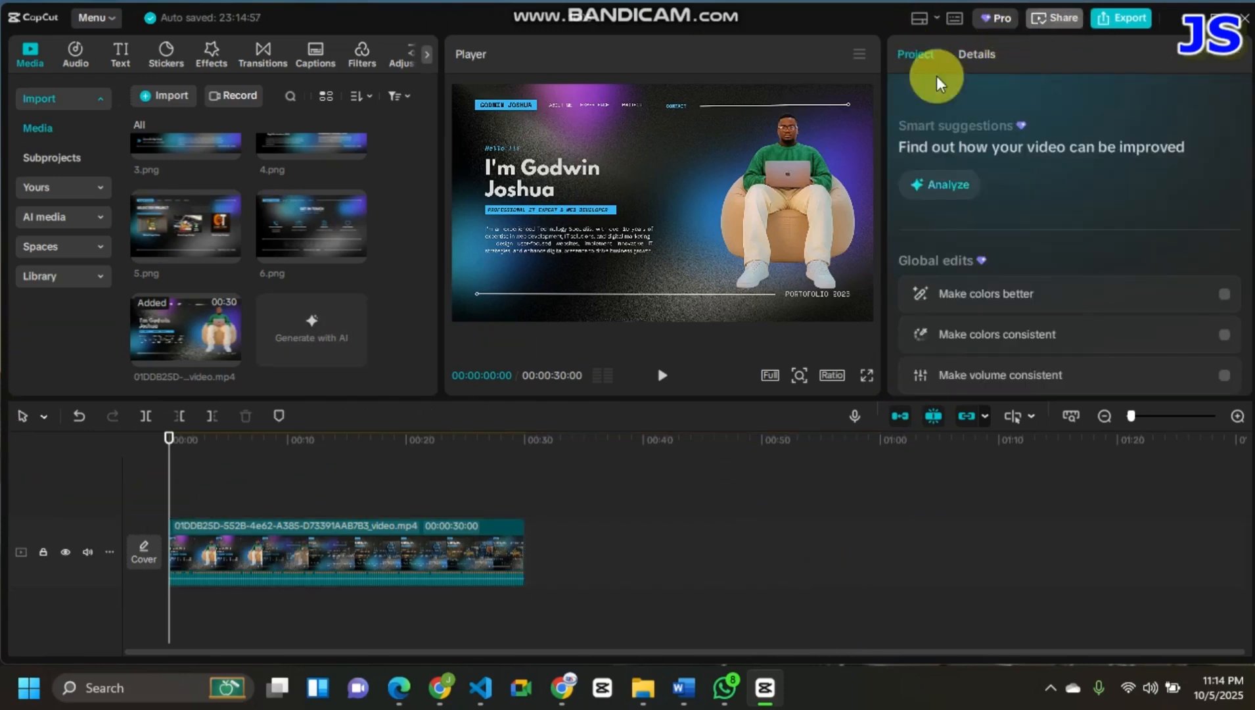
# - Export the video as 1005 in 2K resolution, H.264, mp4 at 30fps, and dismiss the sharing options once it is saved
pyautogui.click(1102, 23)
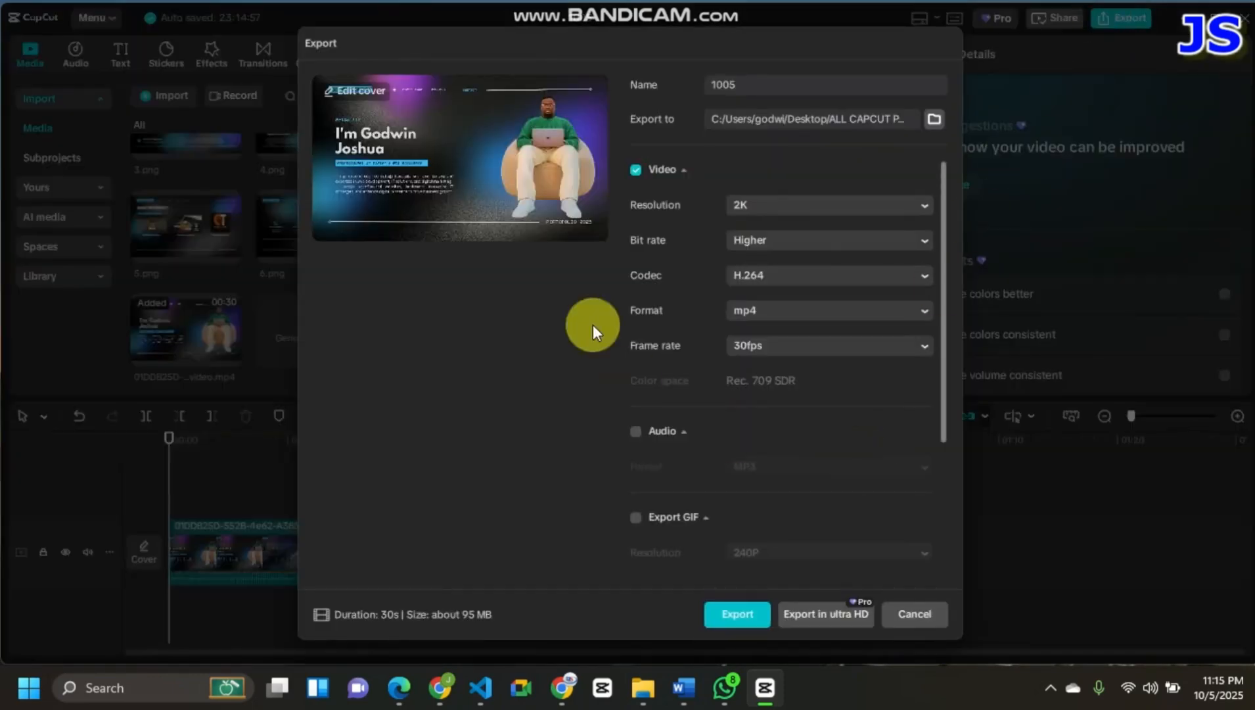
pyautogui.click(773, 205)
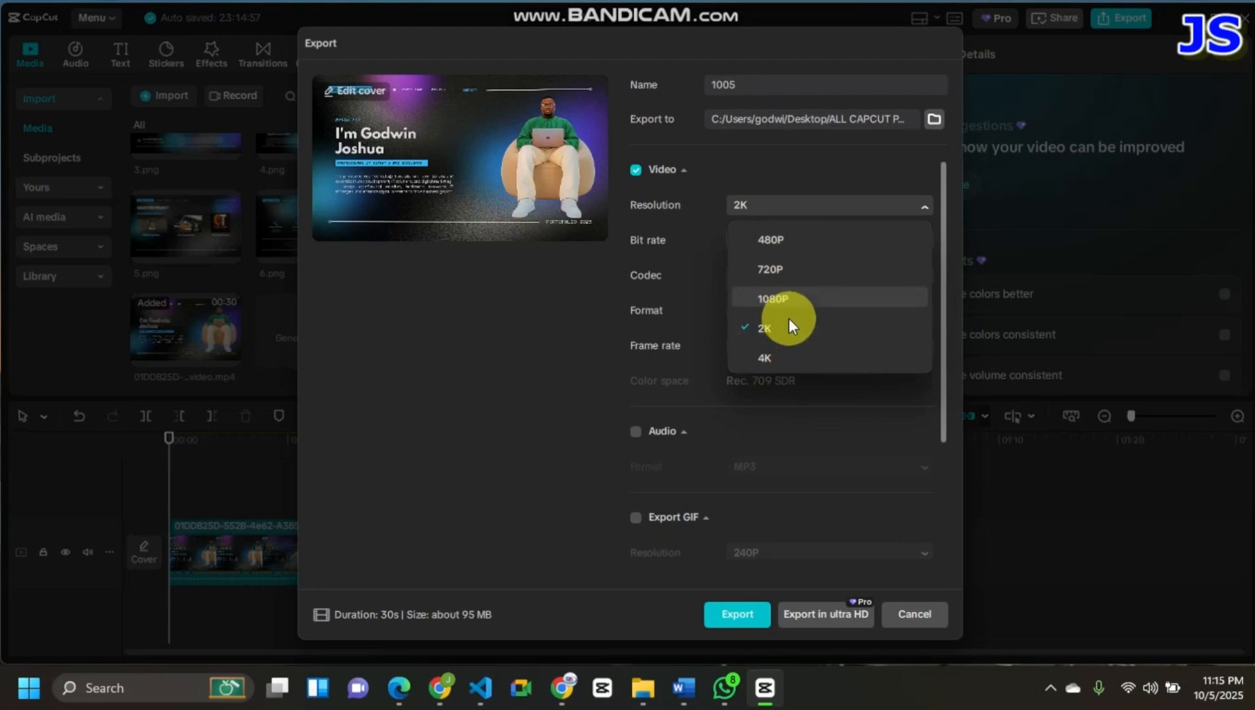
pyautogui.click(742, 614)
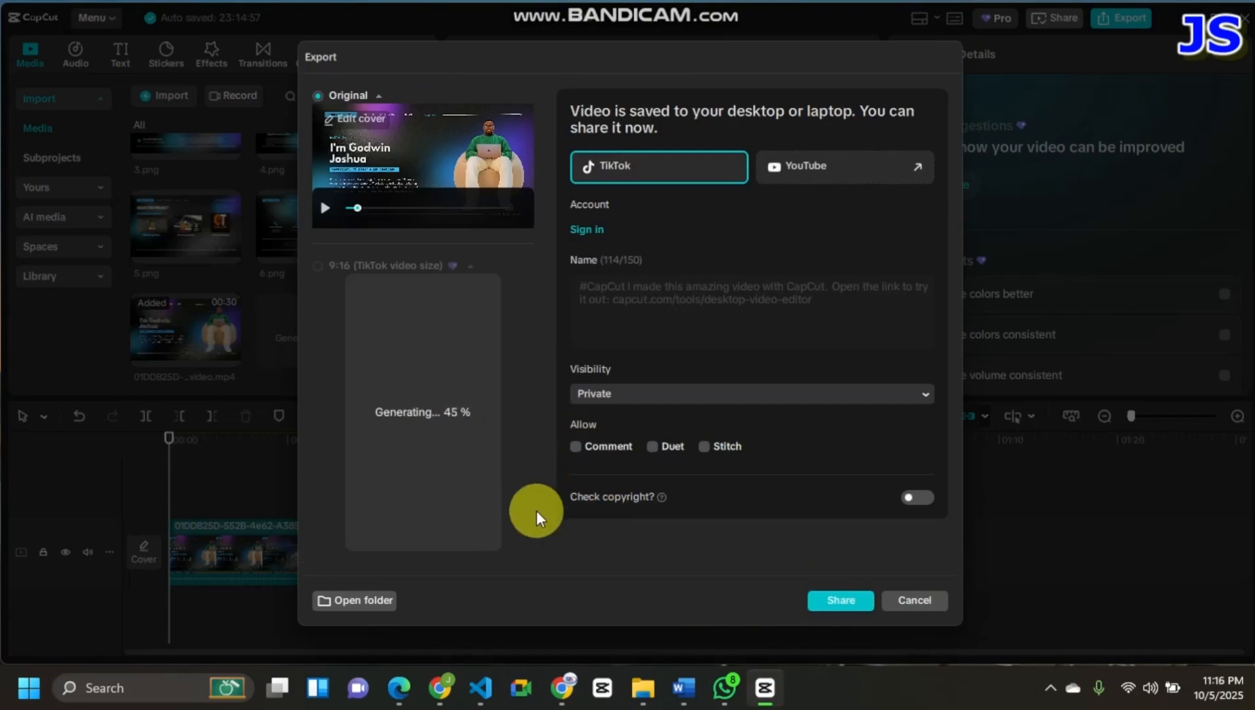
pyautogui.click(895, 595)
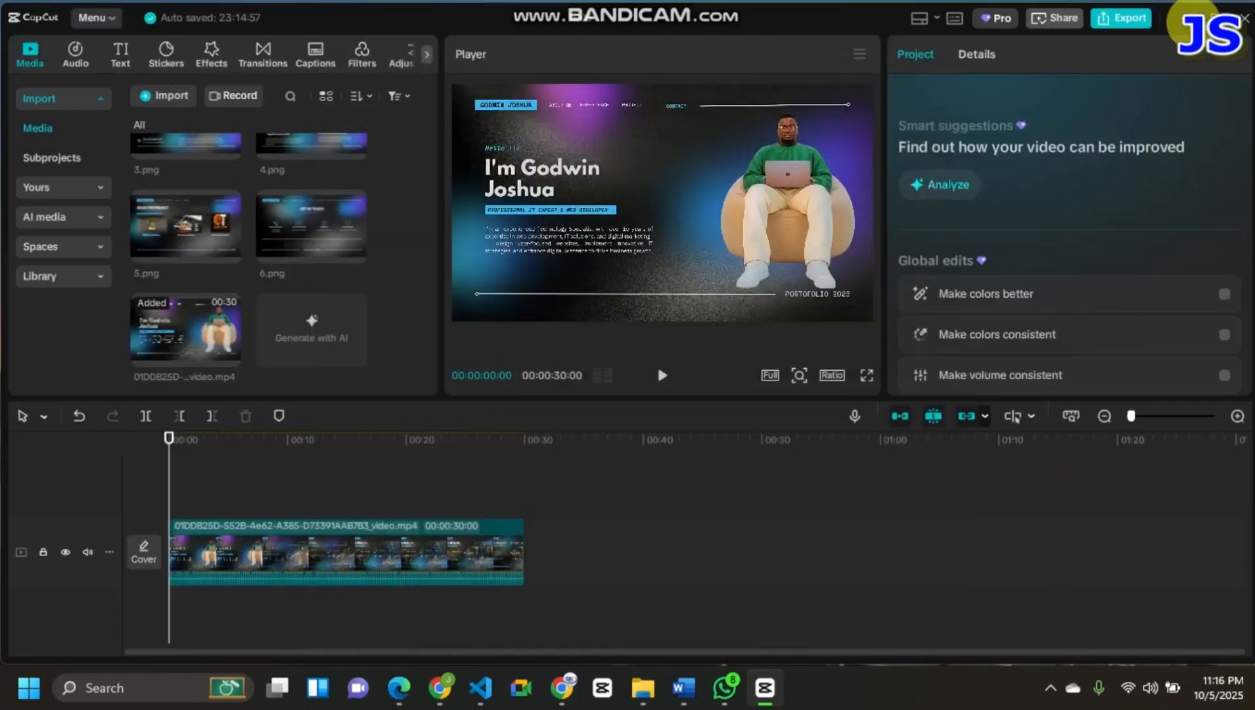
# - Switch to the desktop, open the ALL CAPCUT PROJECTS folder in File Explorer, play the exported 1005 video and close the player
pyautogui.click(1193, 21)
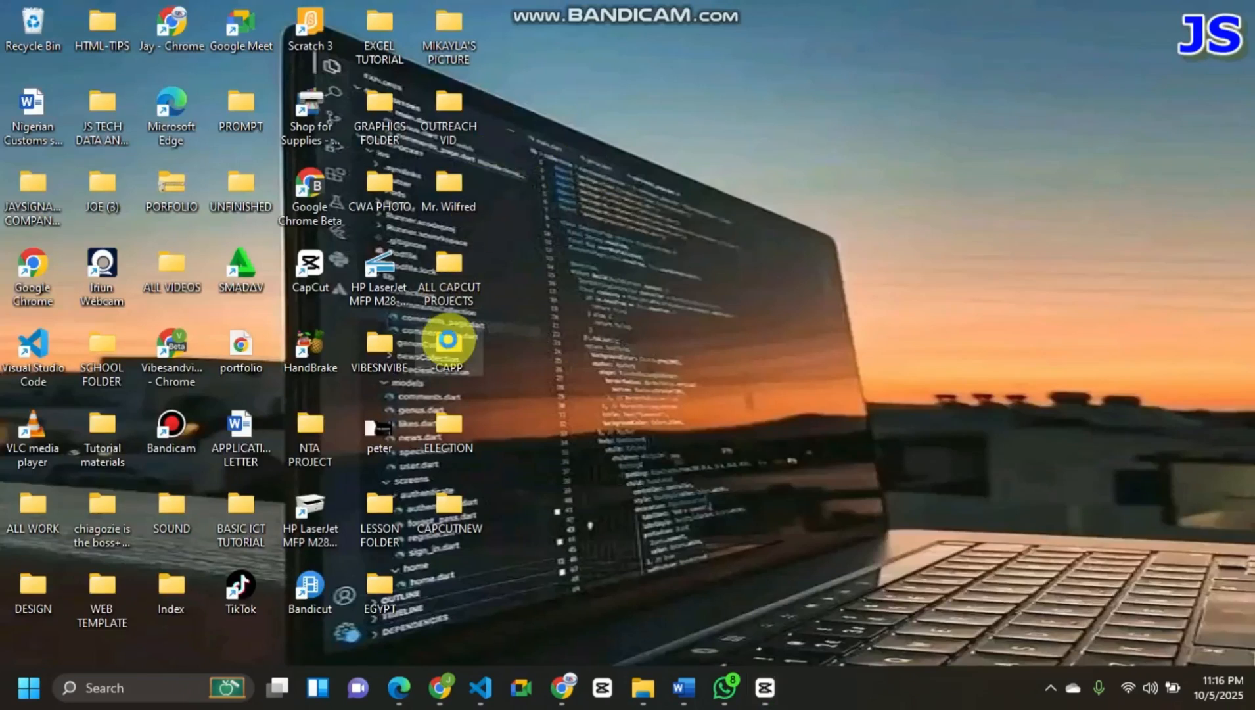
pyautogui.doubleClick(449, 345)
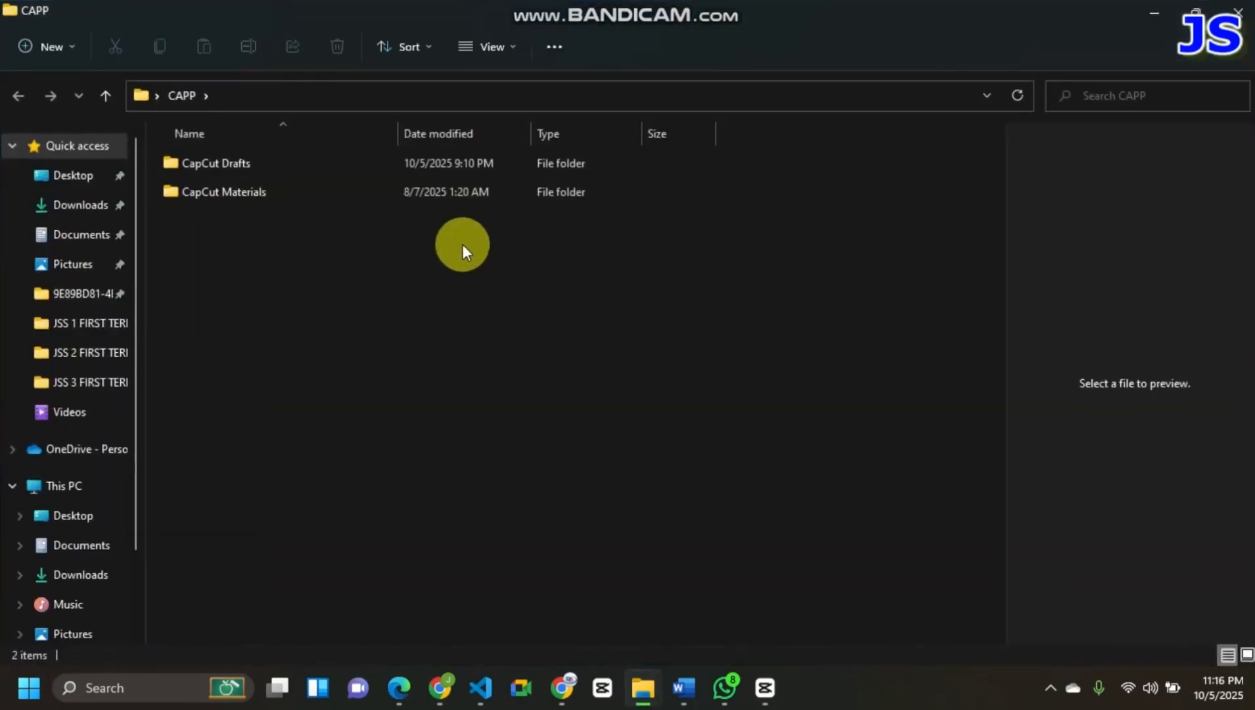
pyautogui.click(1244, 6)
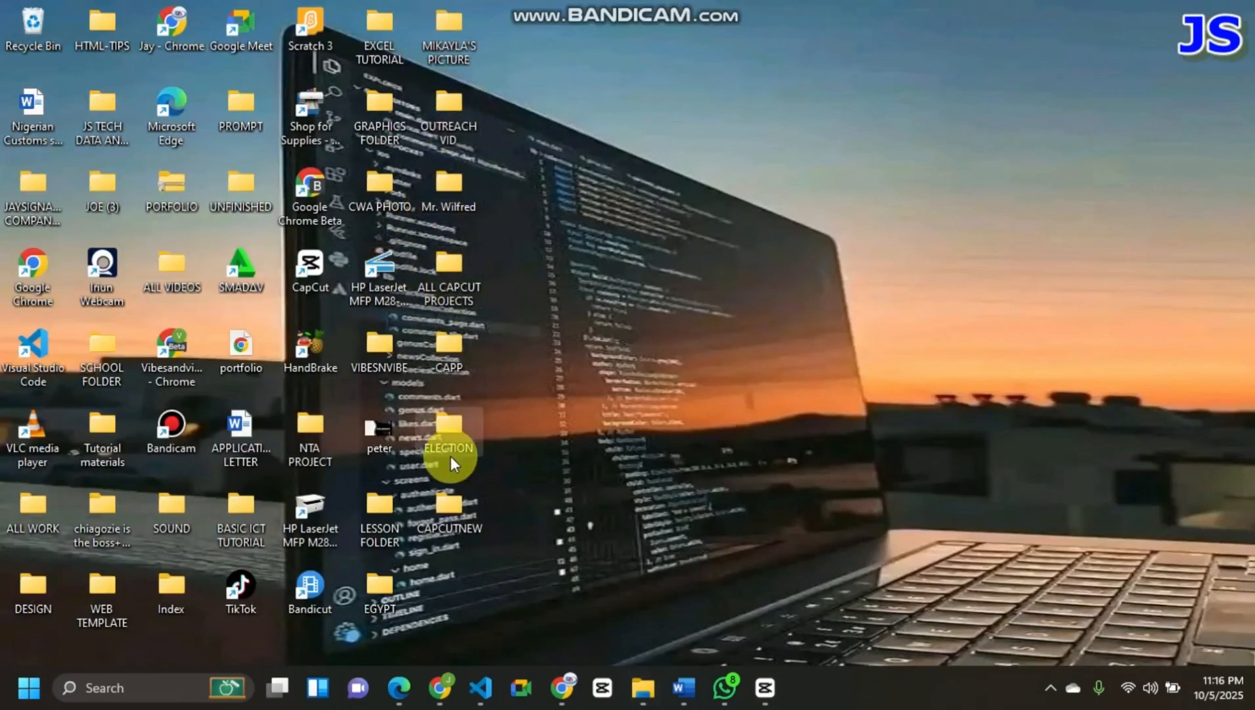
pyautogui.doubleClick(442, 518)
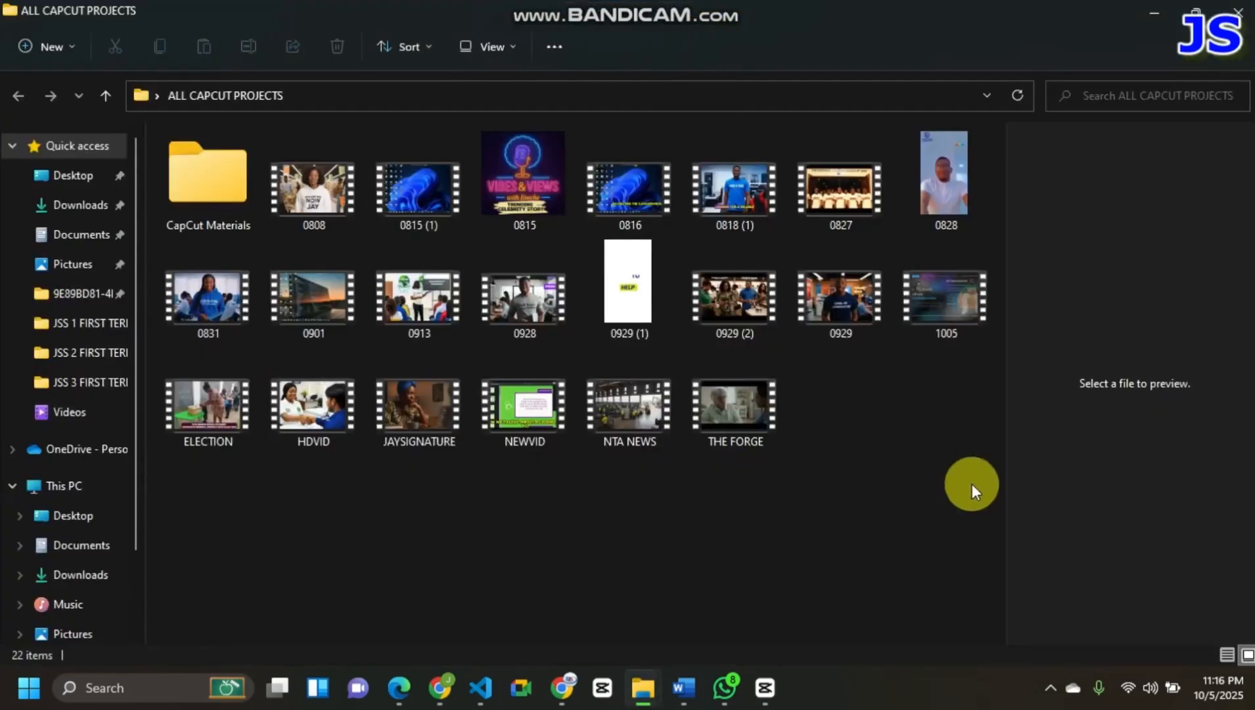
pyautogui.doubleClick(932, 291)
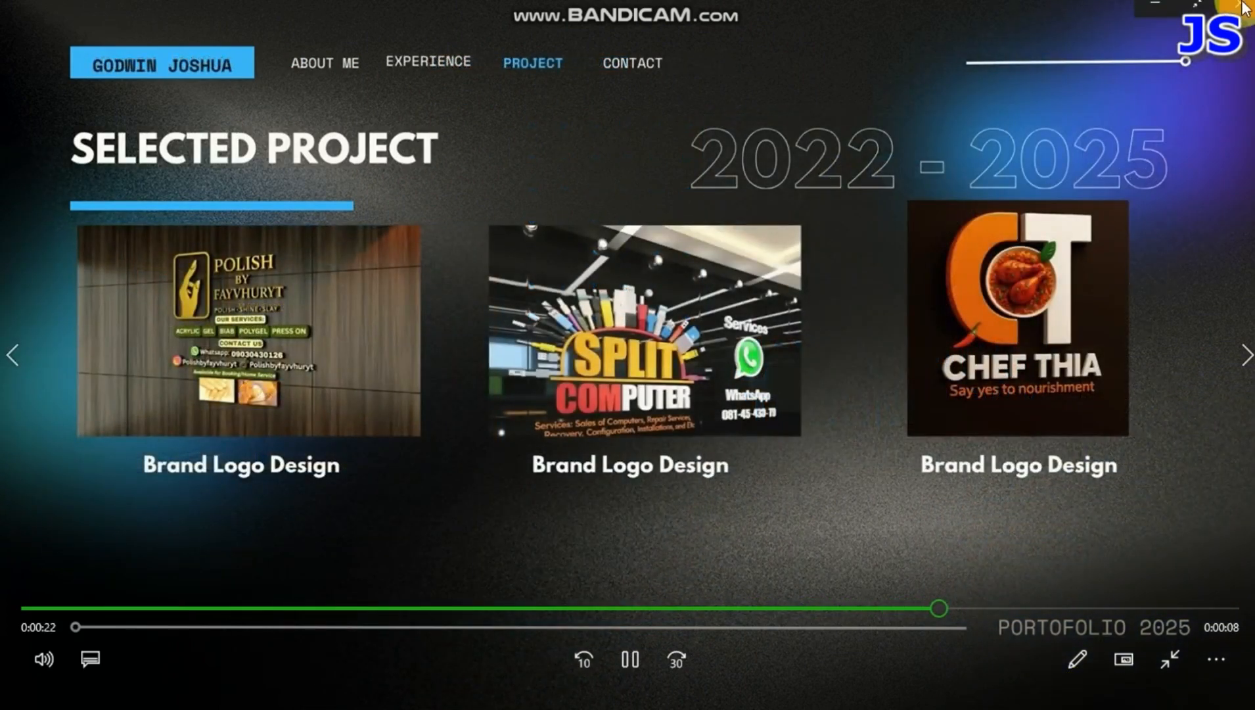
pyautogui.click(1244, 8)
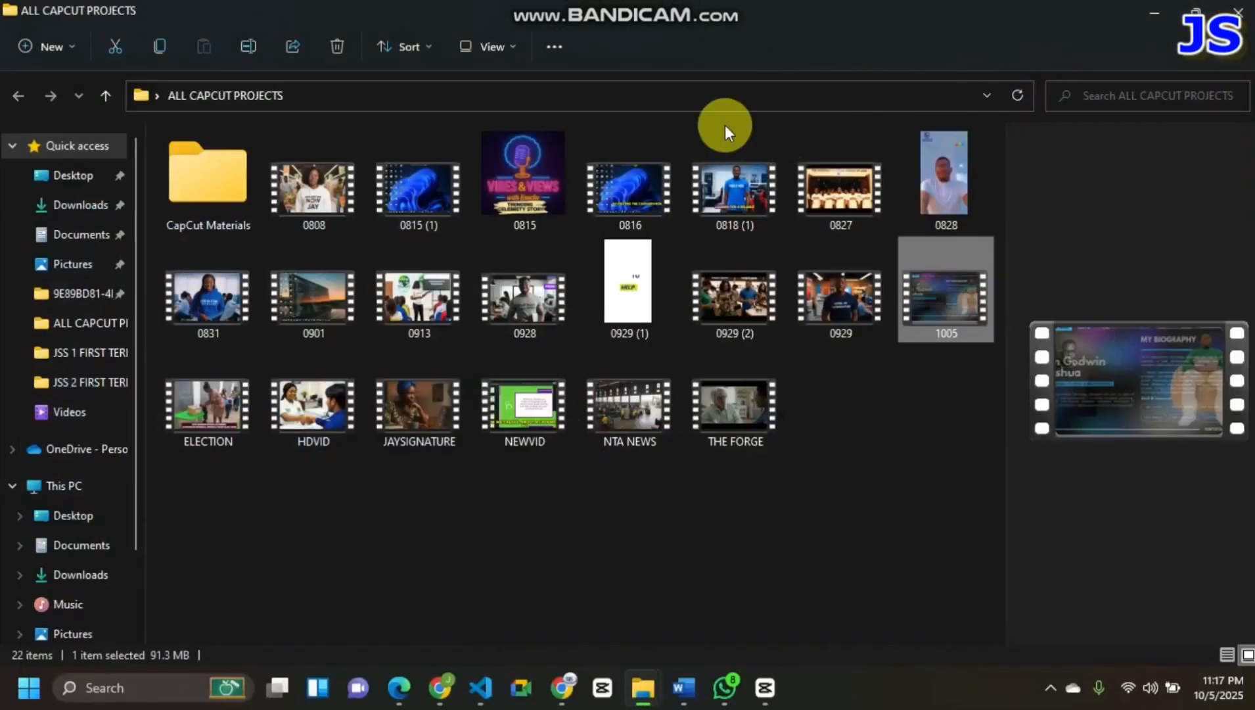
pyautogui.moveTo(743, 2)
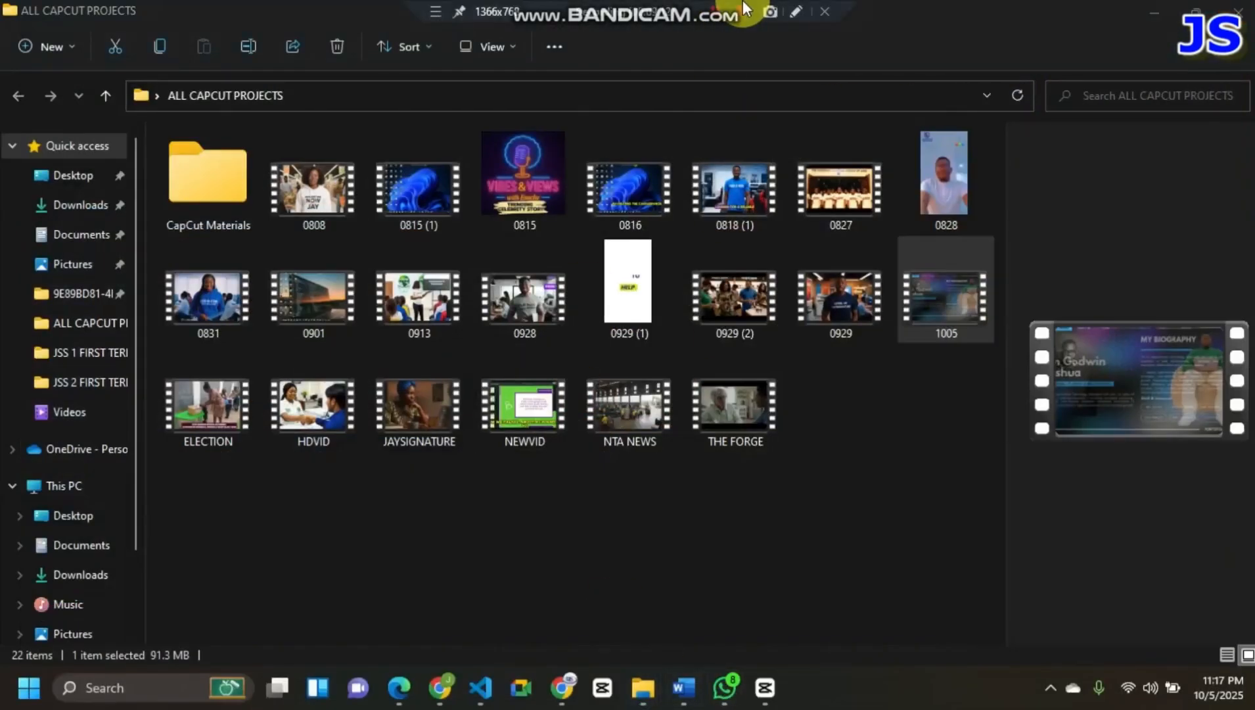